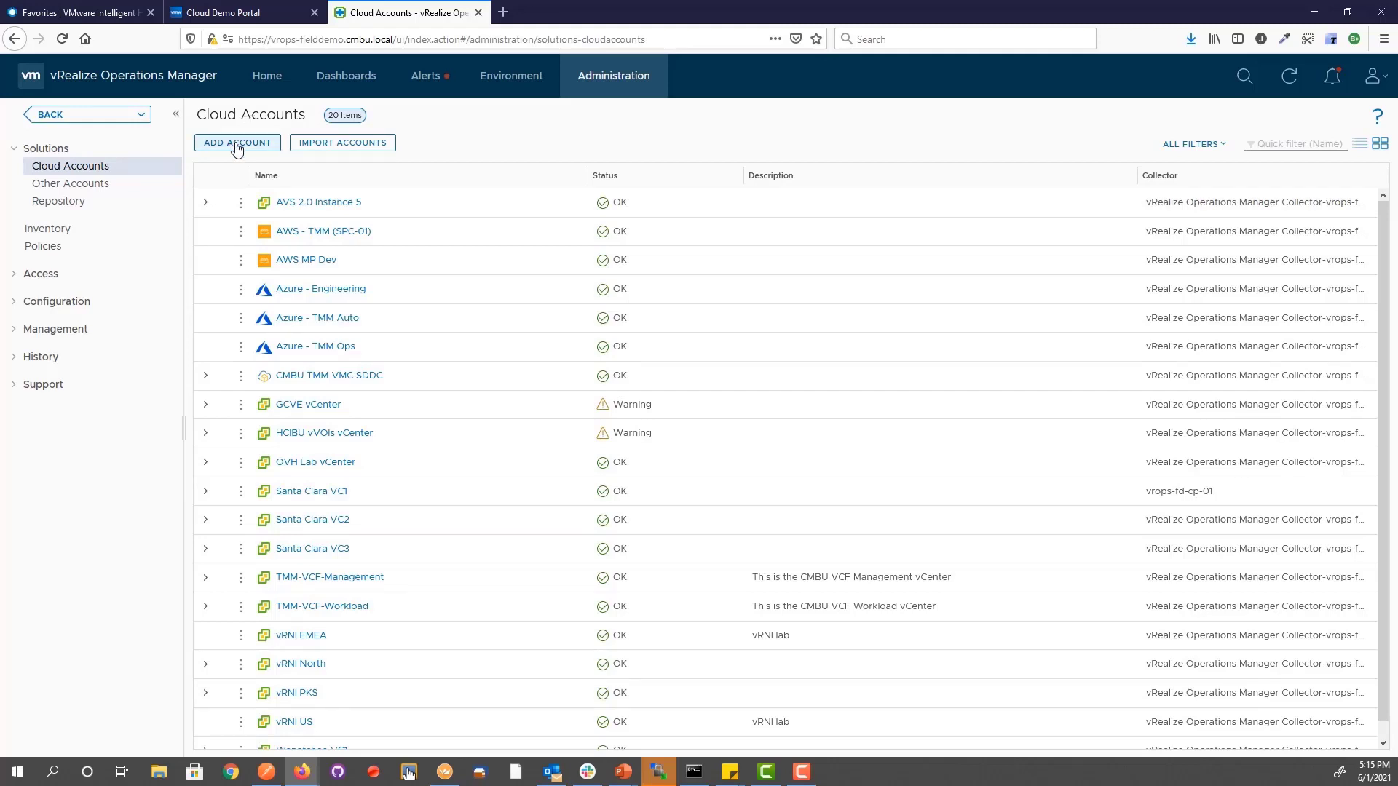
Review the new AWS cloud account form and its credential fields, and leave without adding the account.
left_click(237, 145)
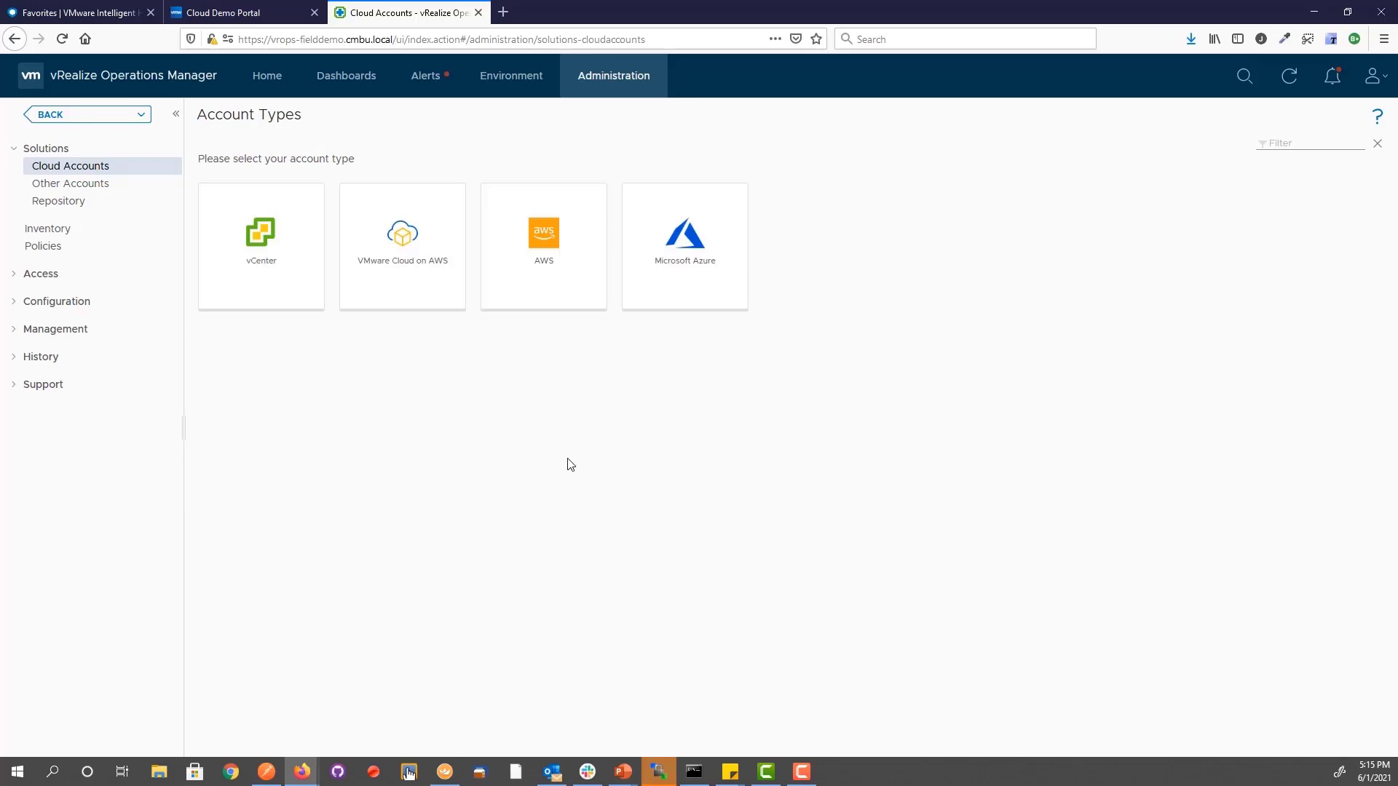
left_click(548, 278)
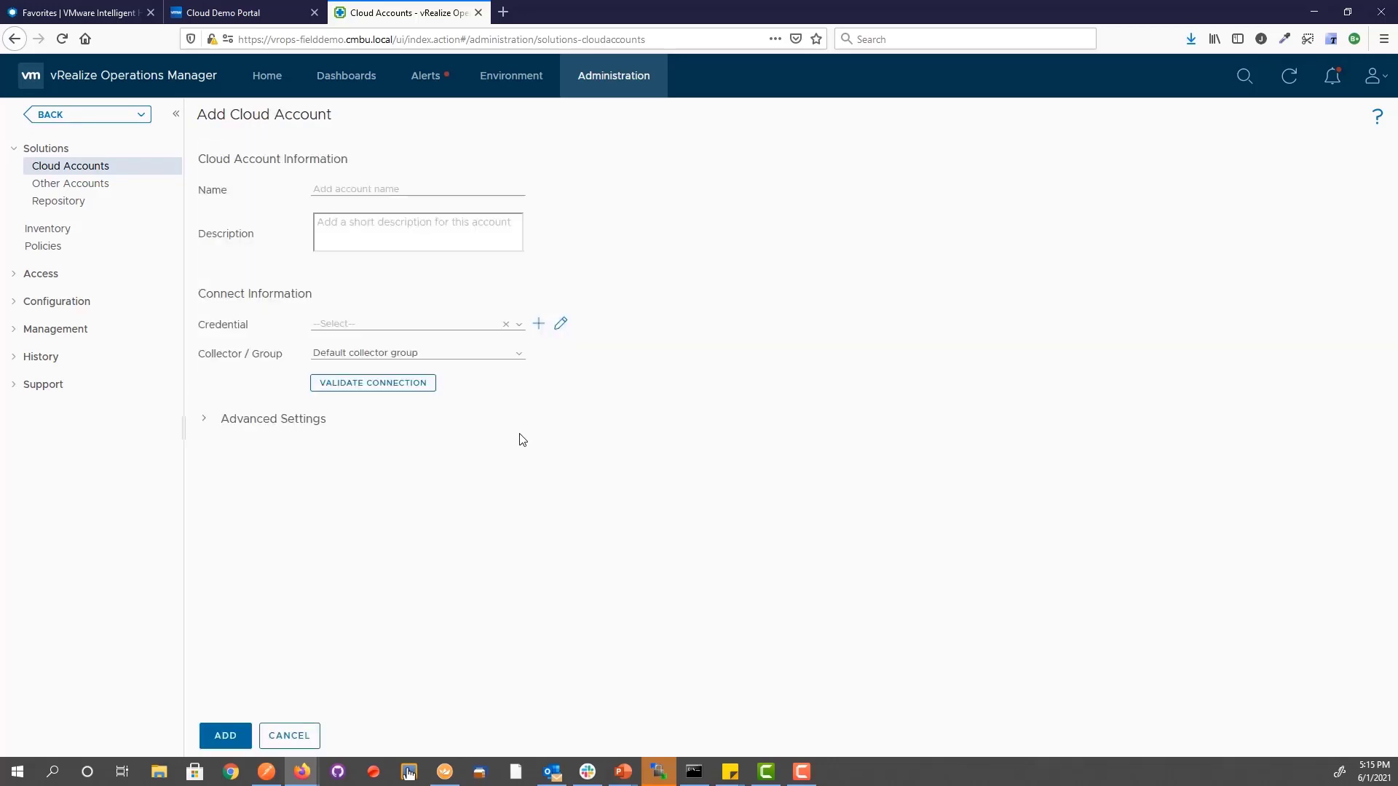
left_click(538, 324)
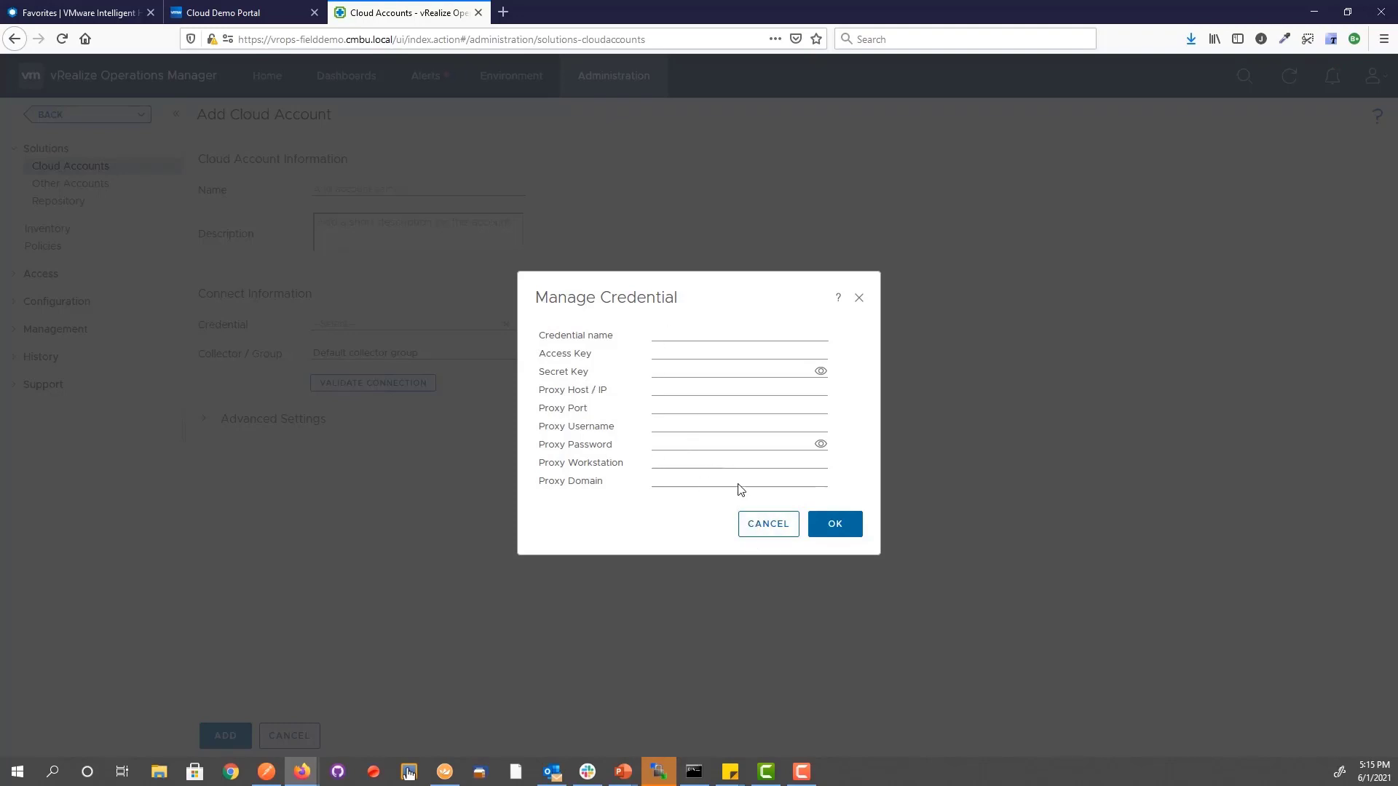
left_click(761, 535)
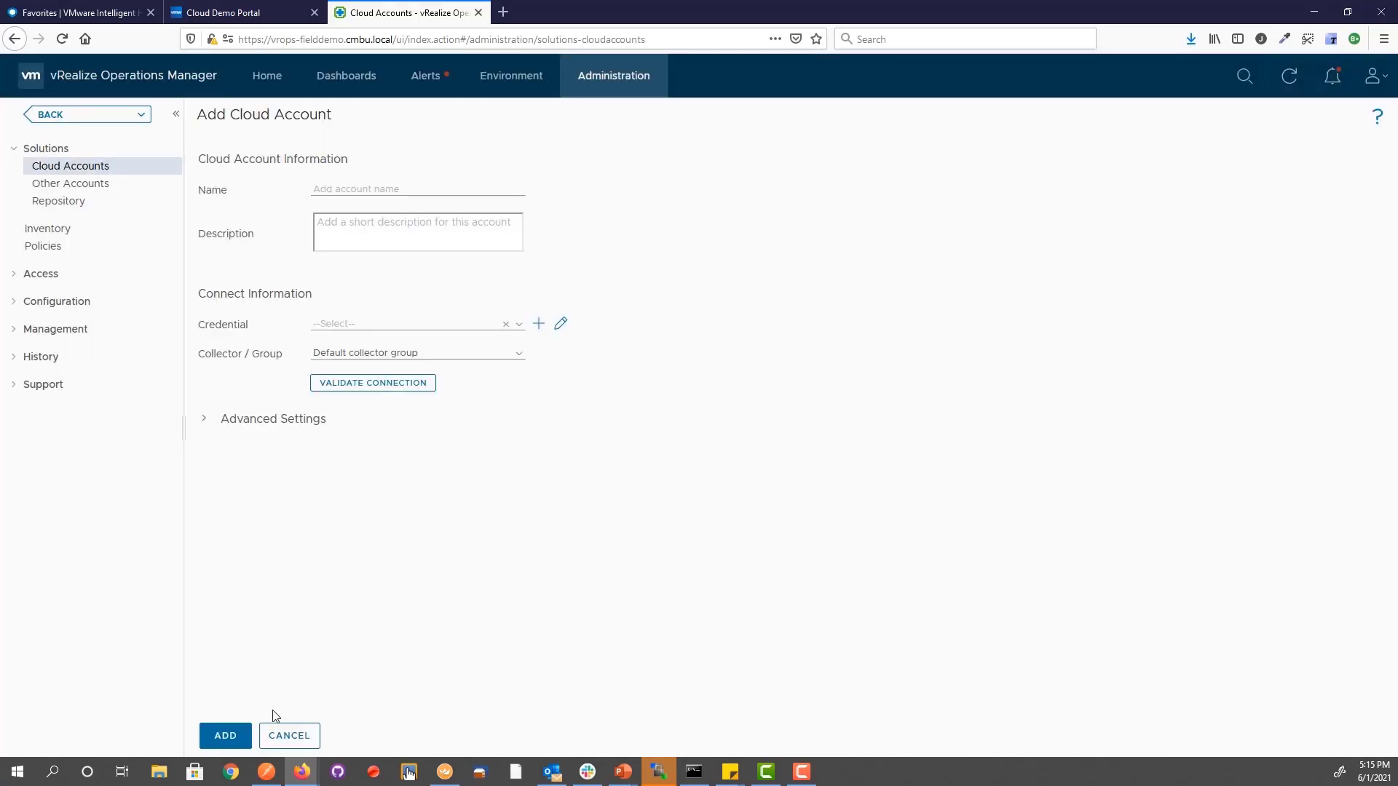
left_click(289, 737)
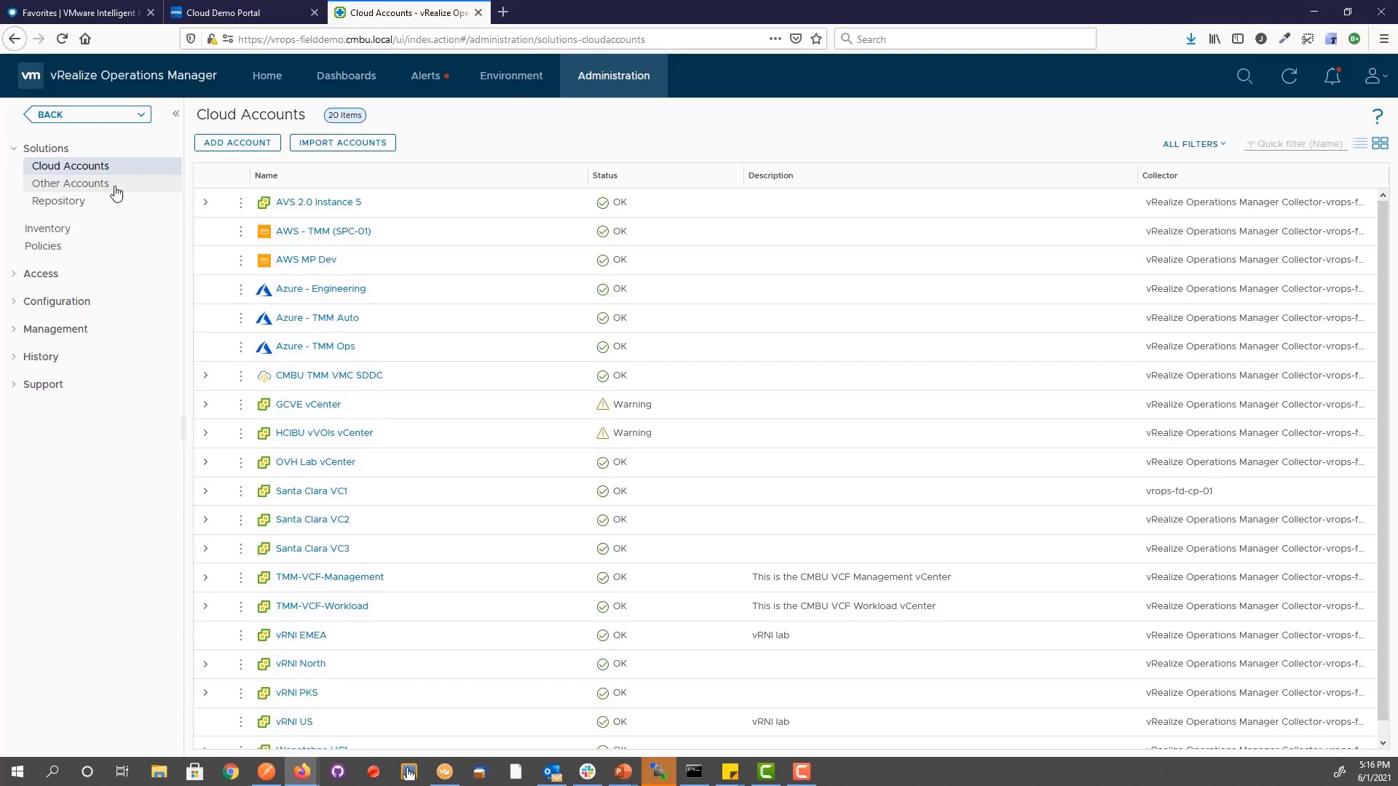
Examine the native and other management packs in the solutions repository, including the GCP pack.
left_click(83, 209)
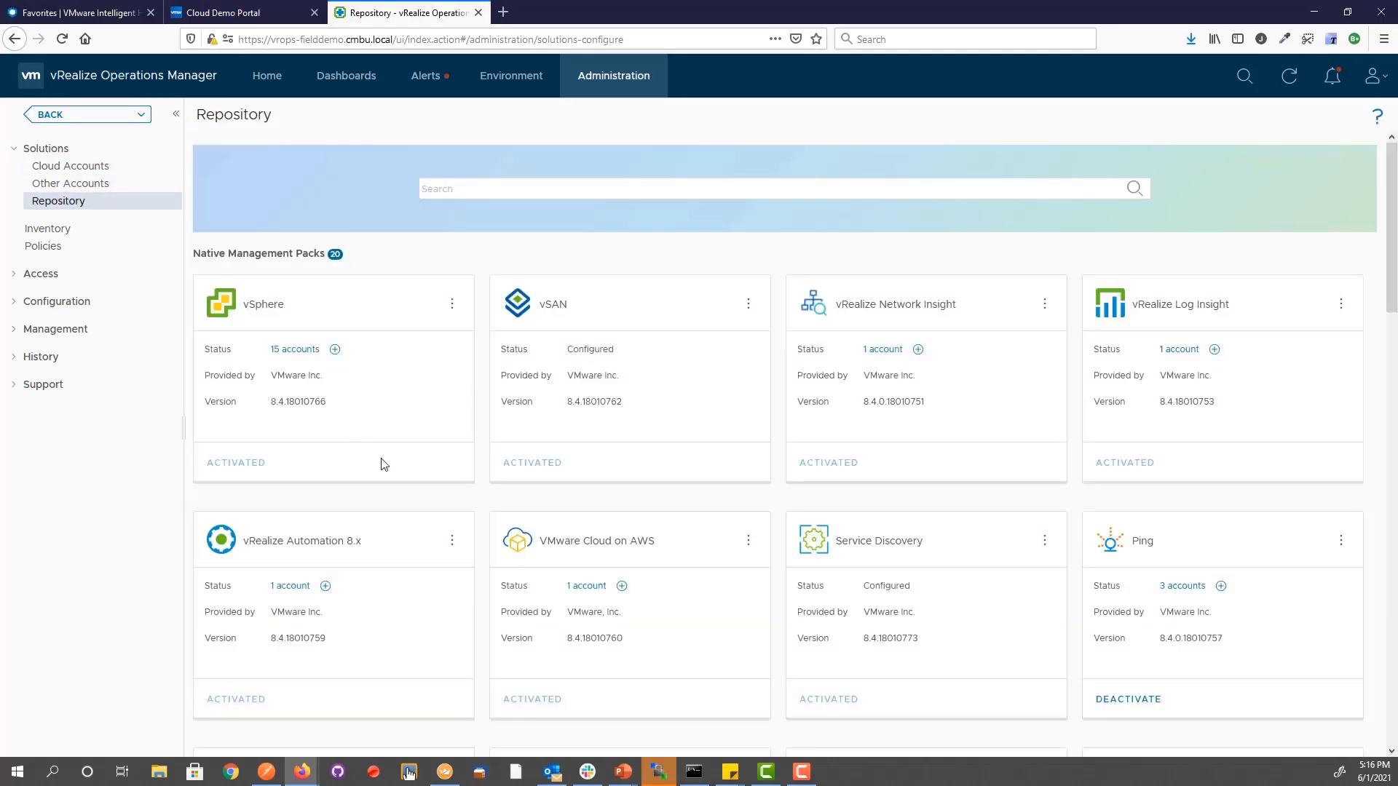
scroll(470, 508, "down", 5)
scroll(469, 508, "down", 9)
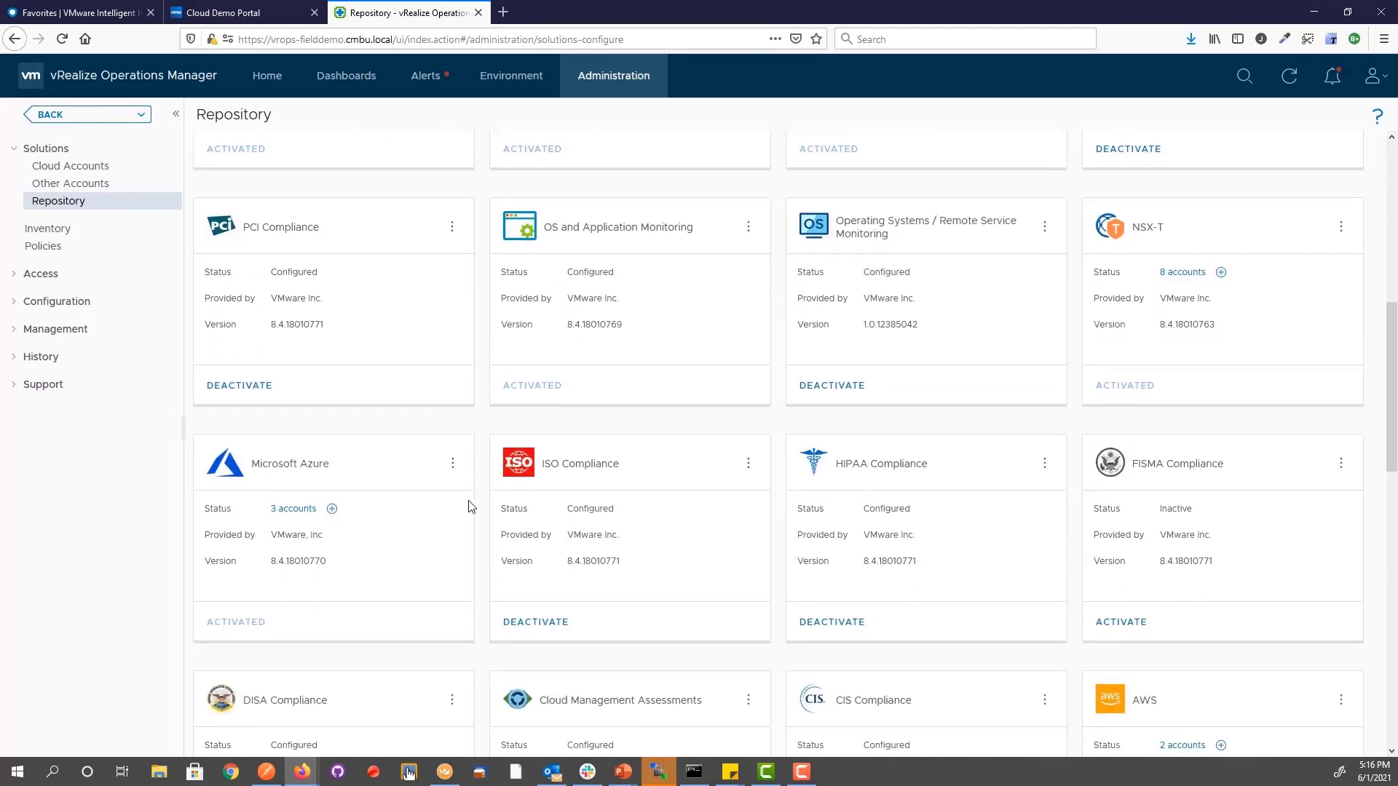
scroll(470, 508, "down", 5)
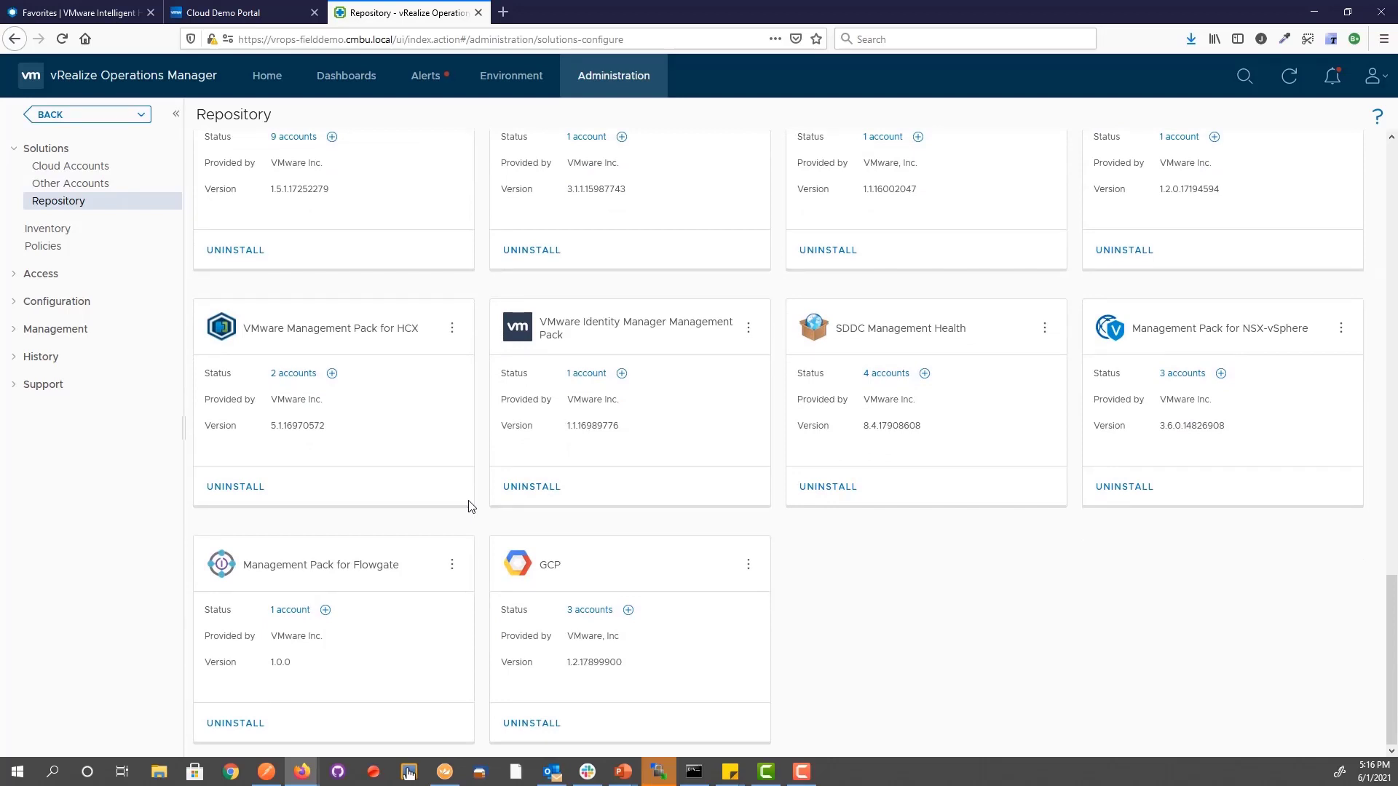
scroll(469, 507, "up", 3)
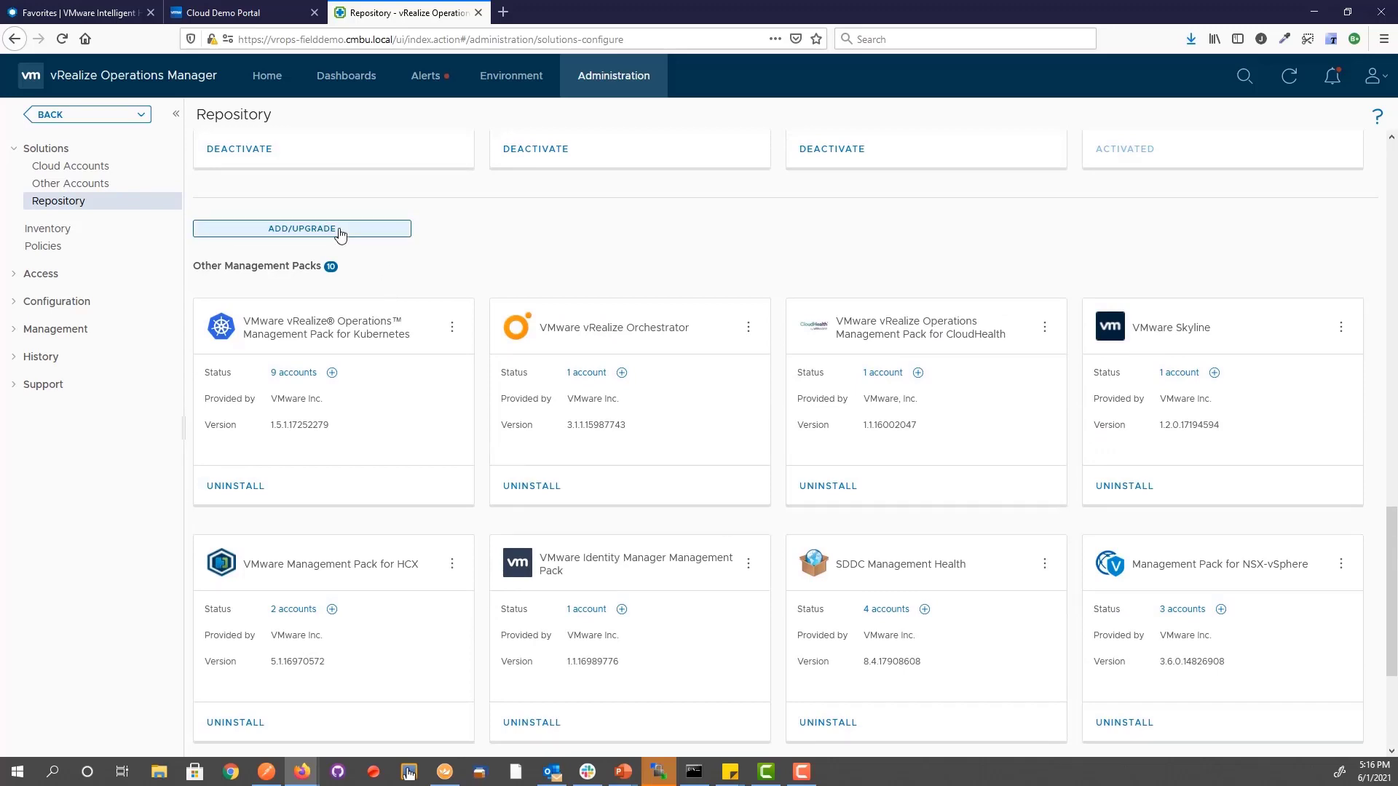
scroll(466, 342, "down", 3)
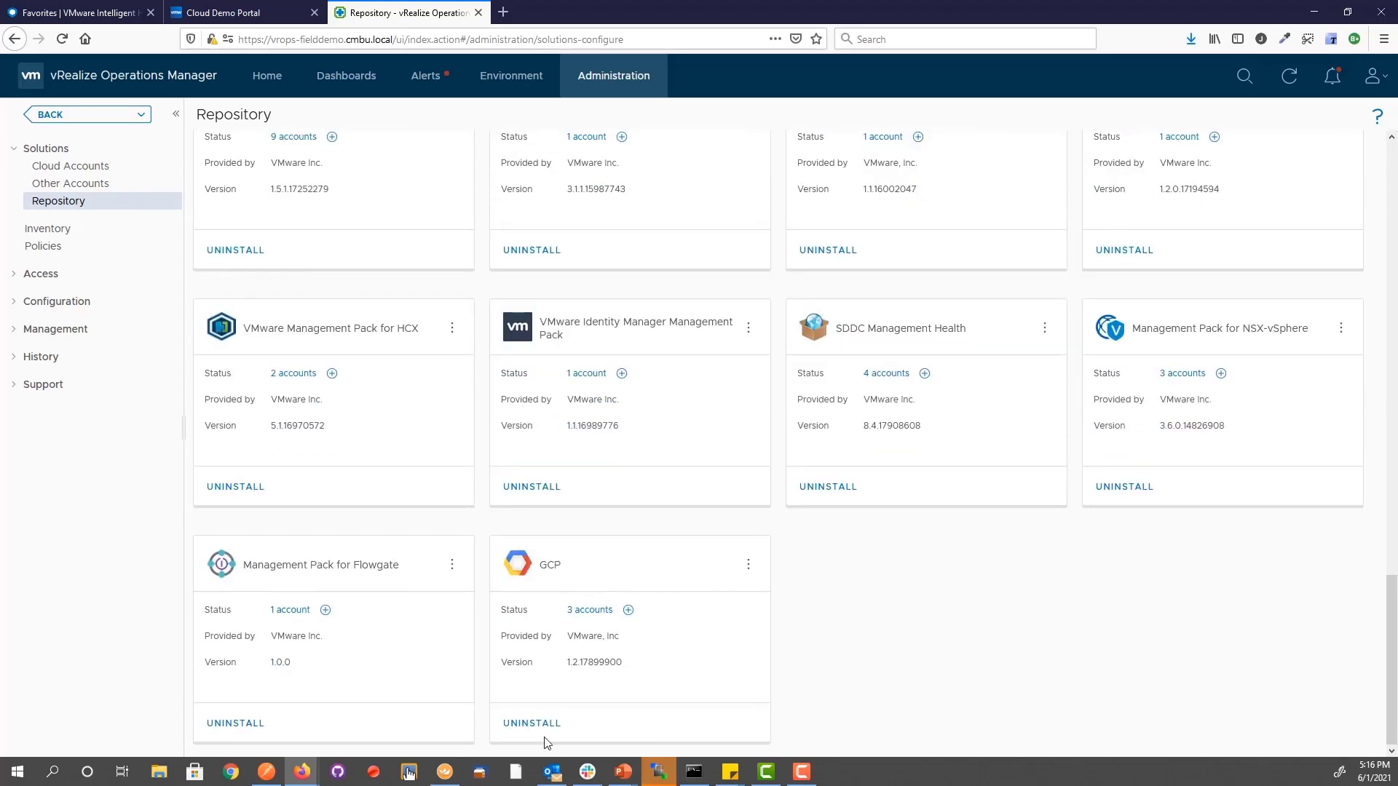
scroll(583, 708, "up", 3)
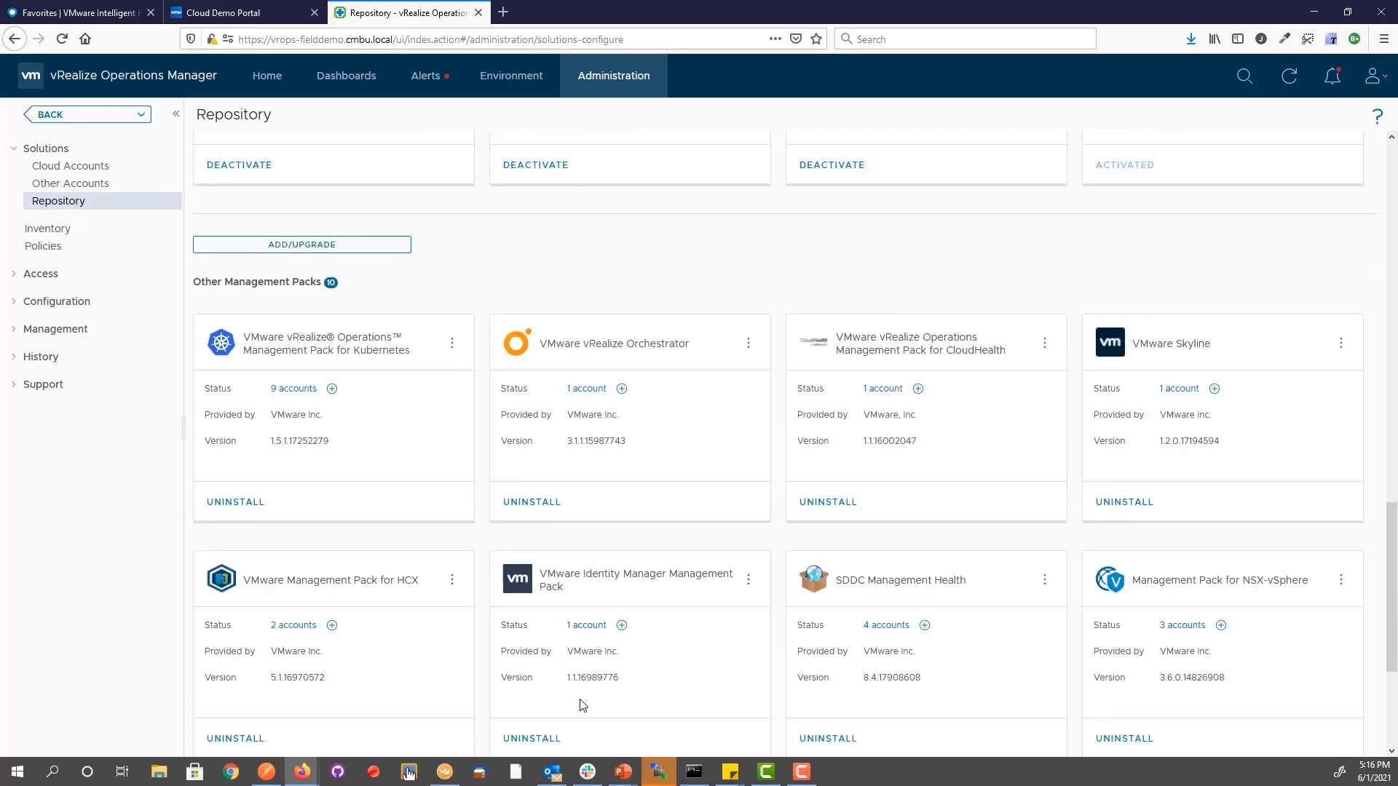
Review the new GCP Adapter account form under Other Accounts, and leave without adding the account.
left_click(90, 183)
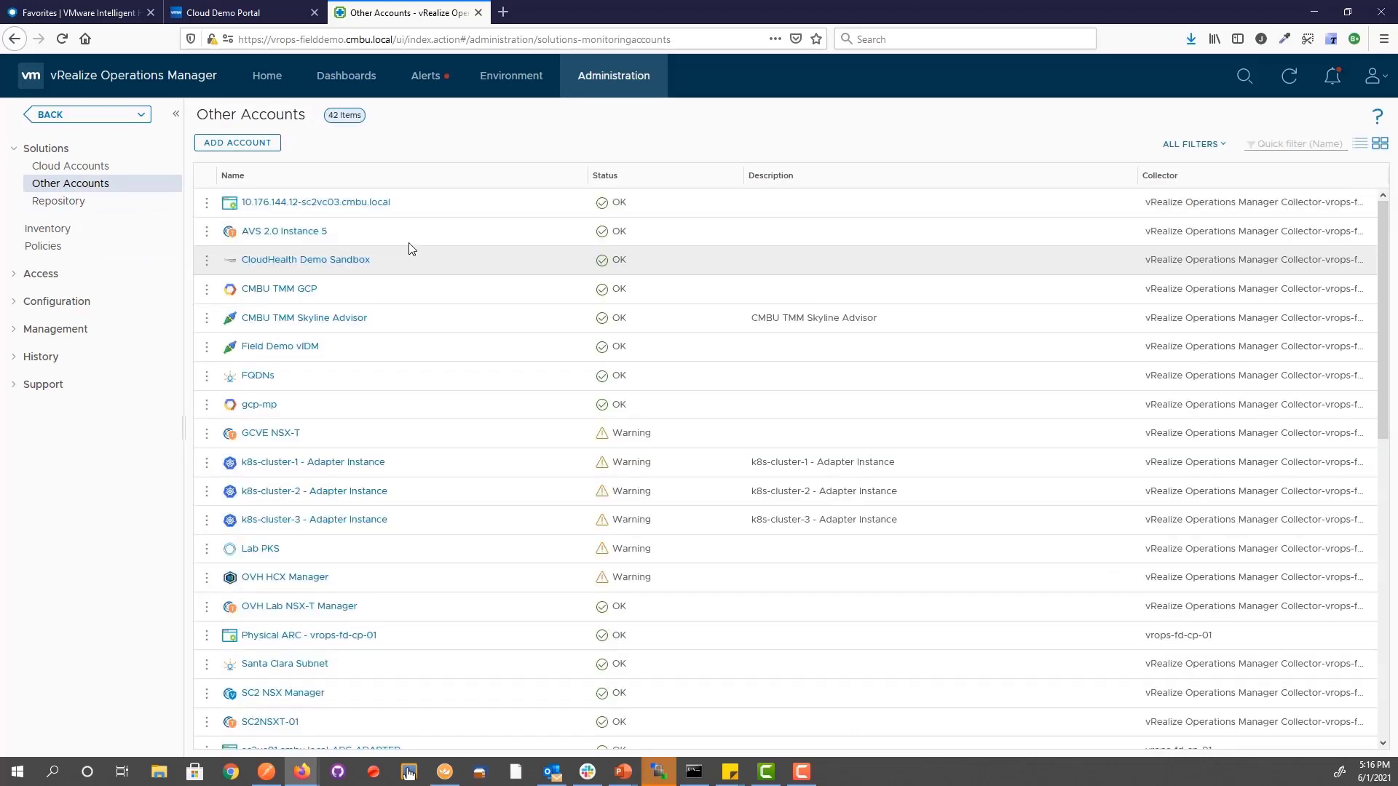
left_click(236, 145)
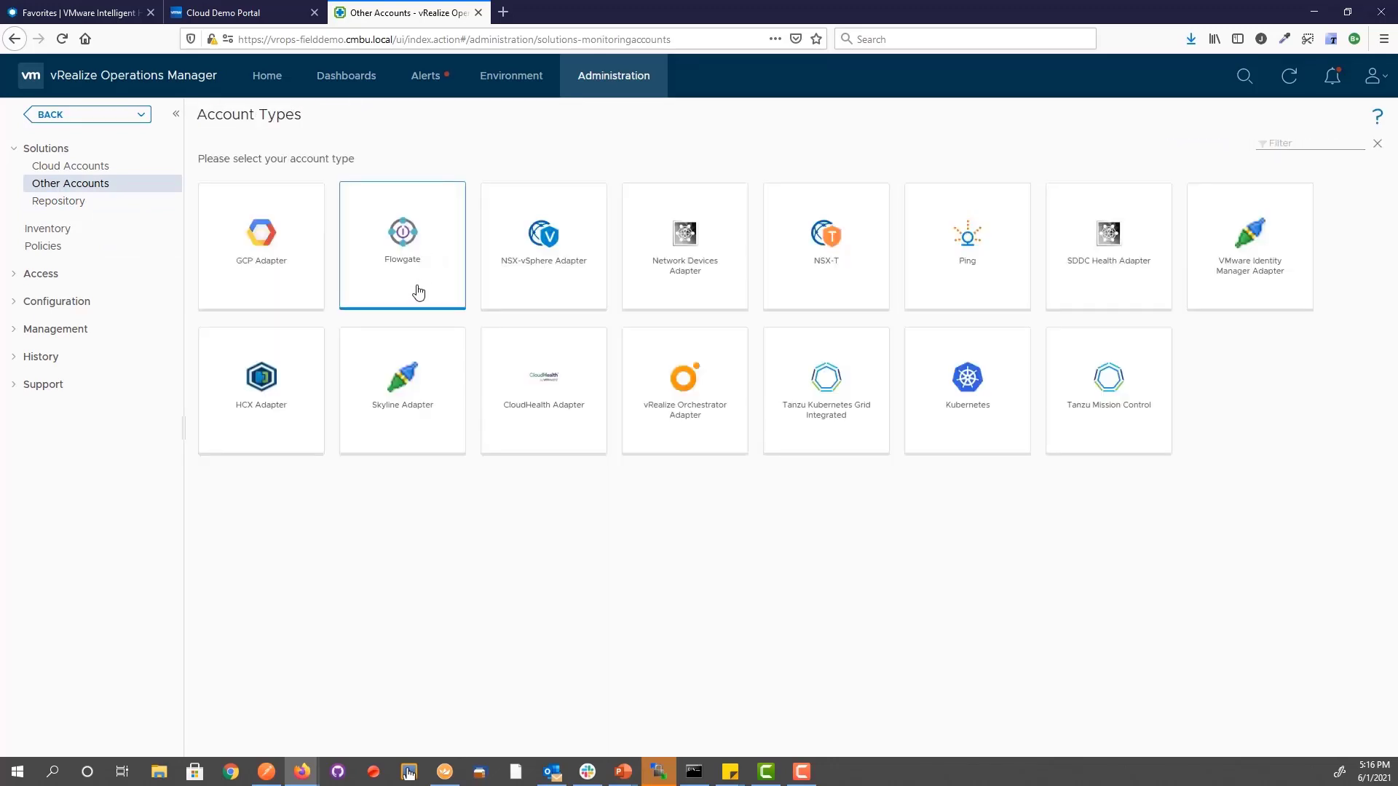
left_click(265, 295)
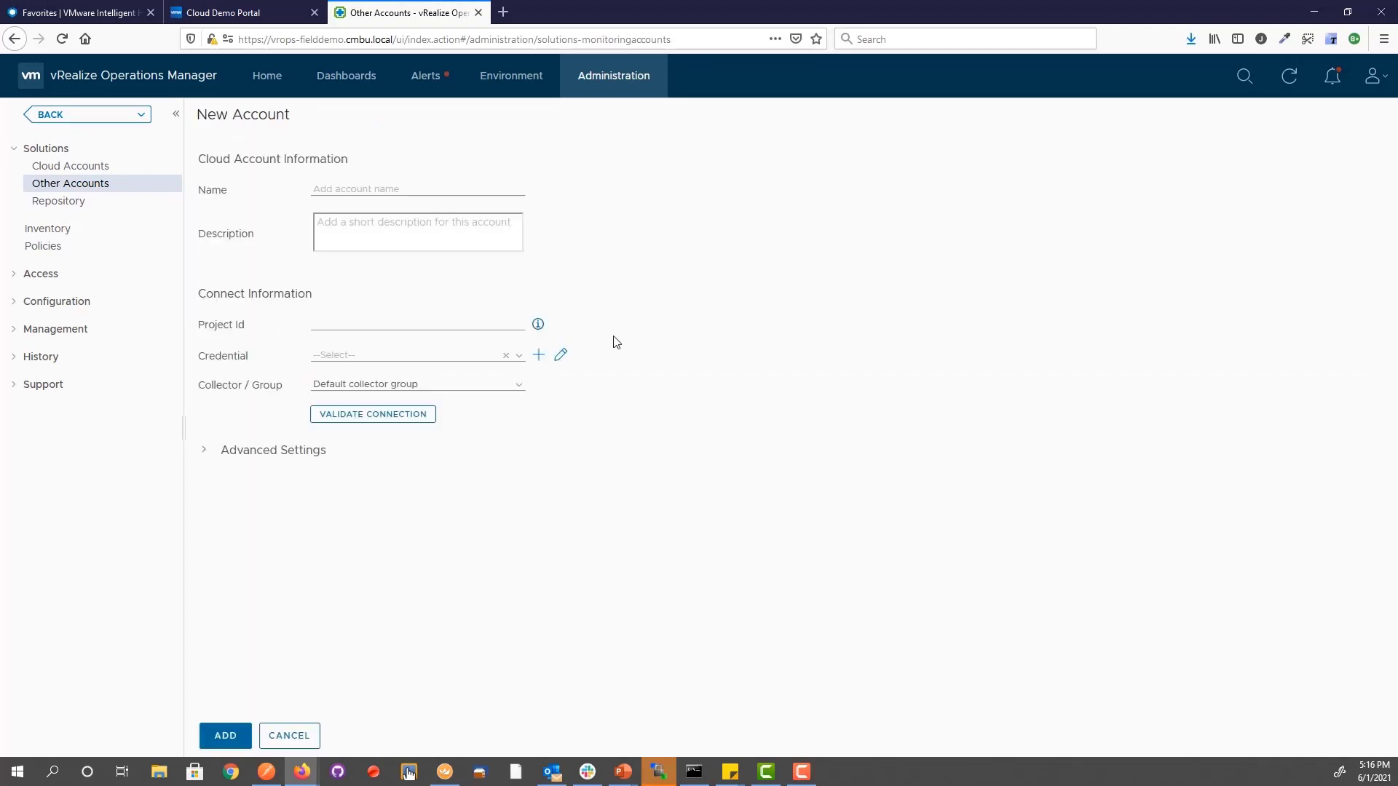
left_click(298, 736)
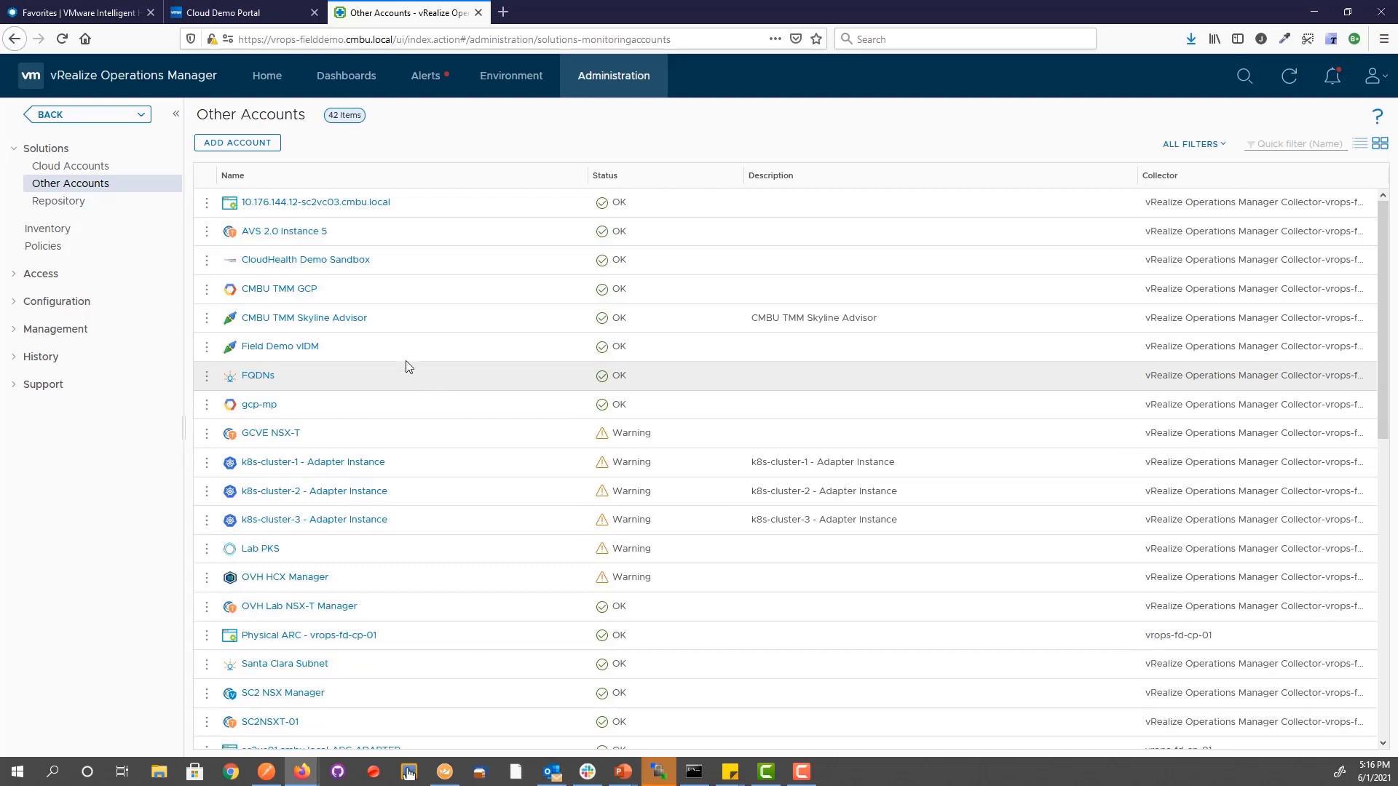
Browse the available dashboards for AWS, CloudHealth, GCP and Microsoft Azure, including the Azure Services group.
left_click(342, 82)
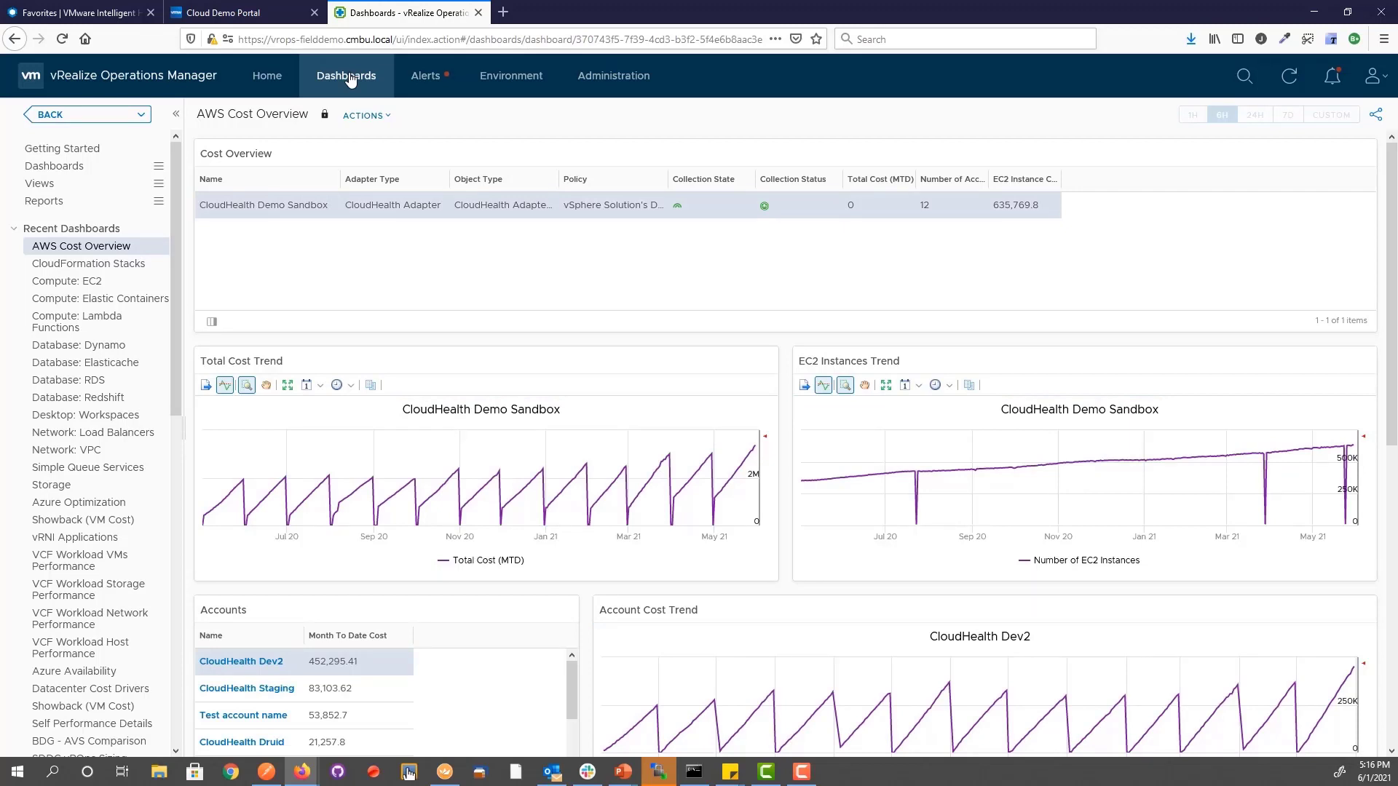
left_click(160, 168)
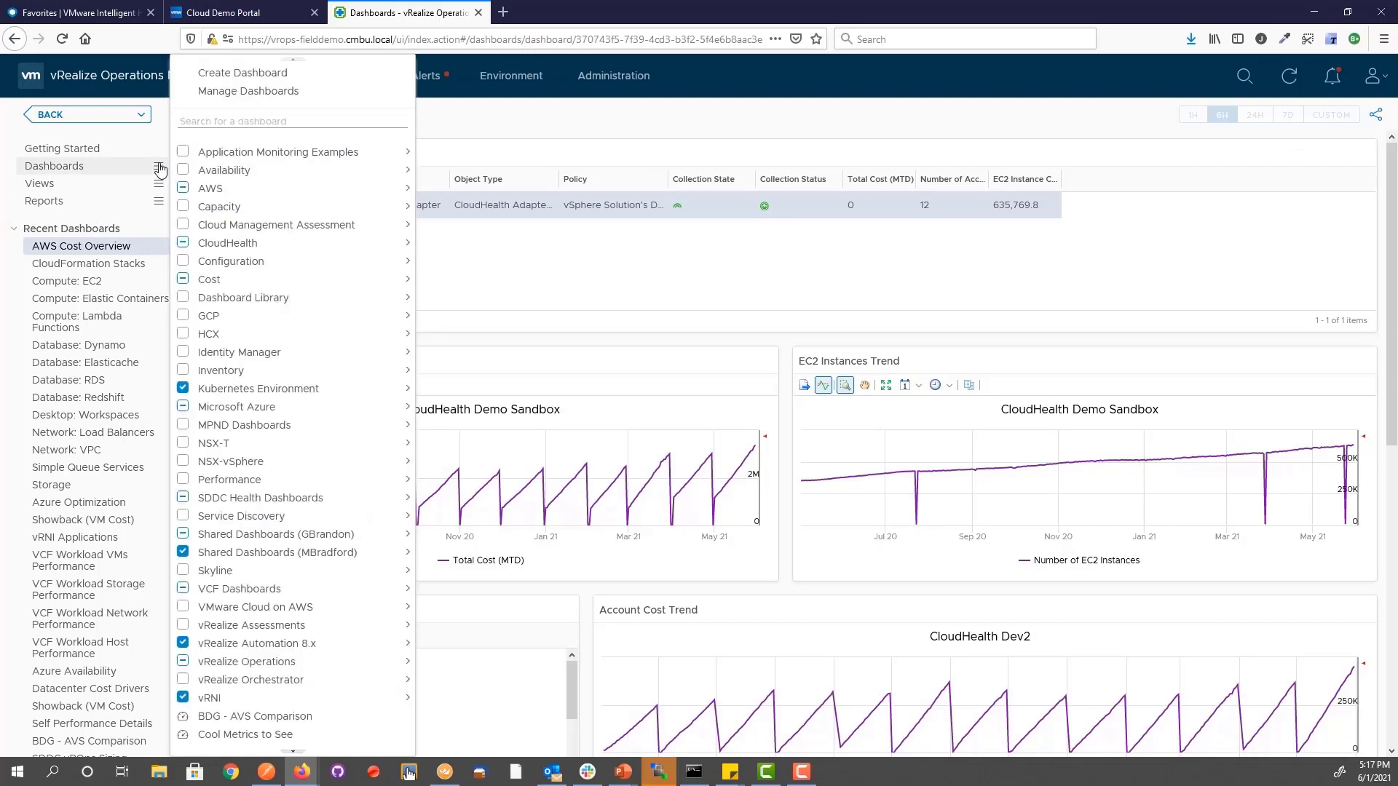
mouse_move(217, 193)
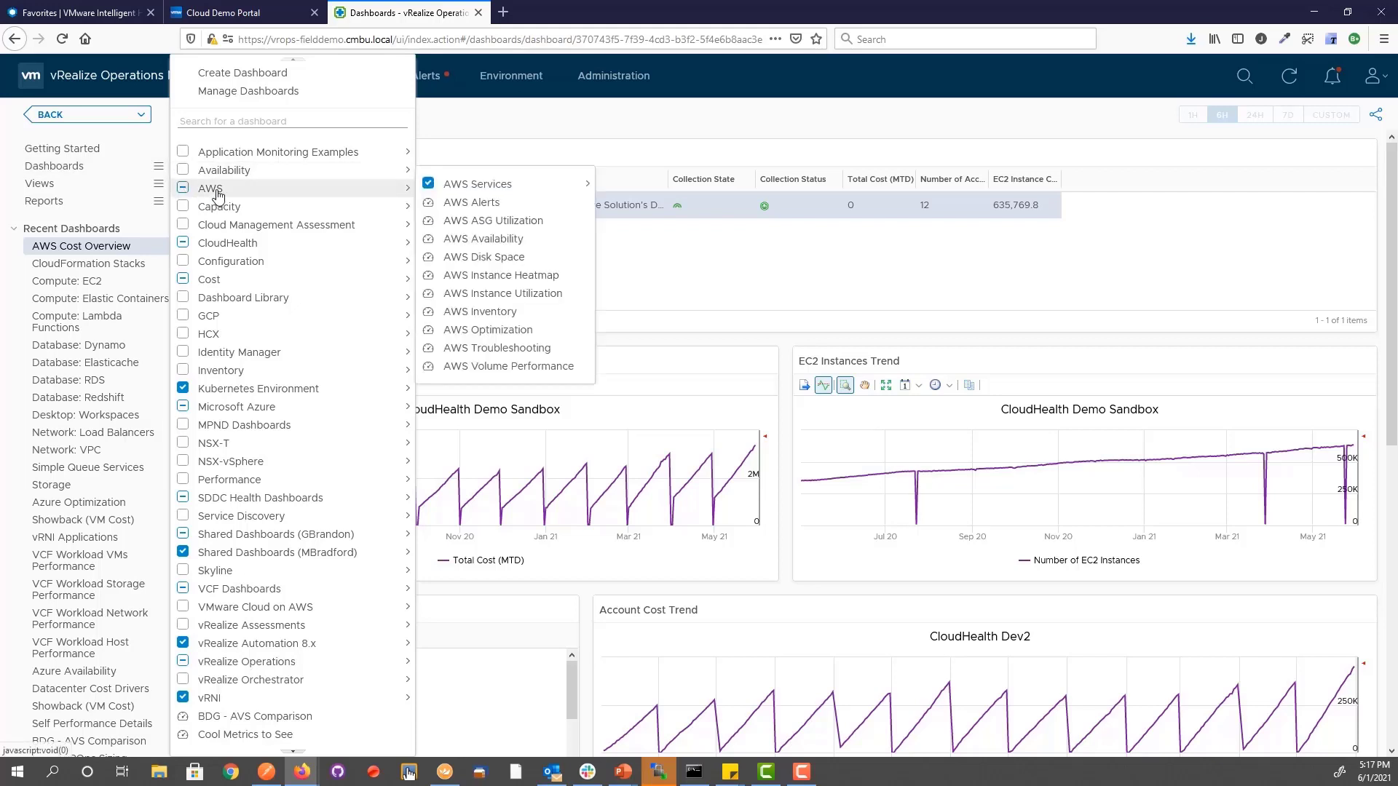
mouse_move(472, 193)
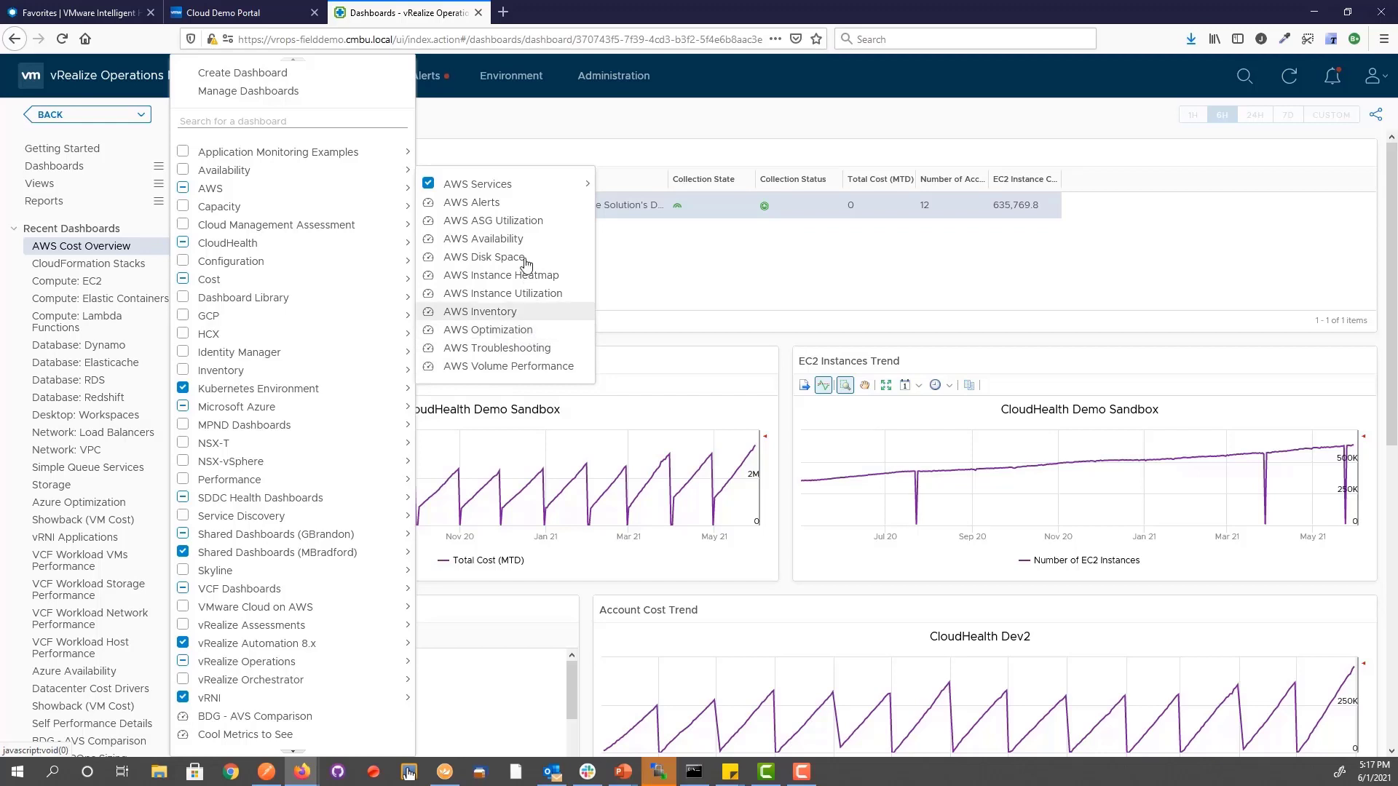
mouse_move(377, 249)
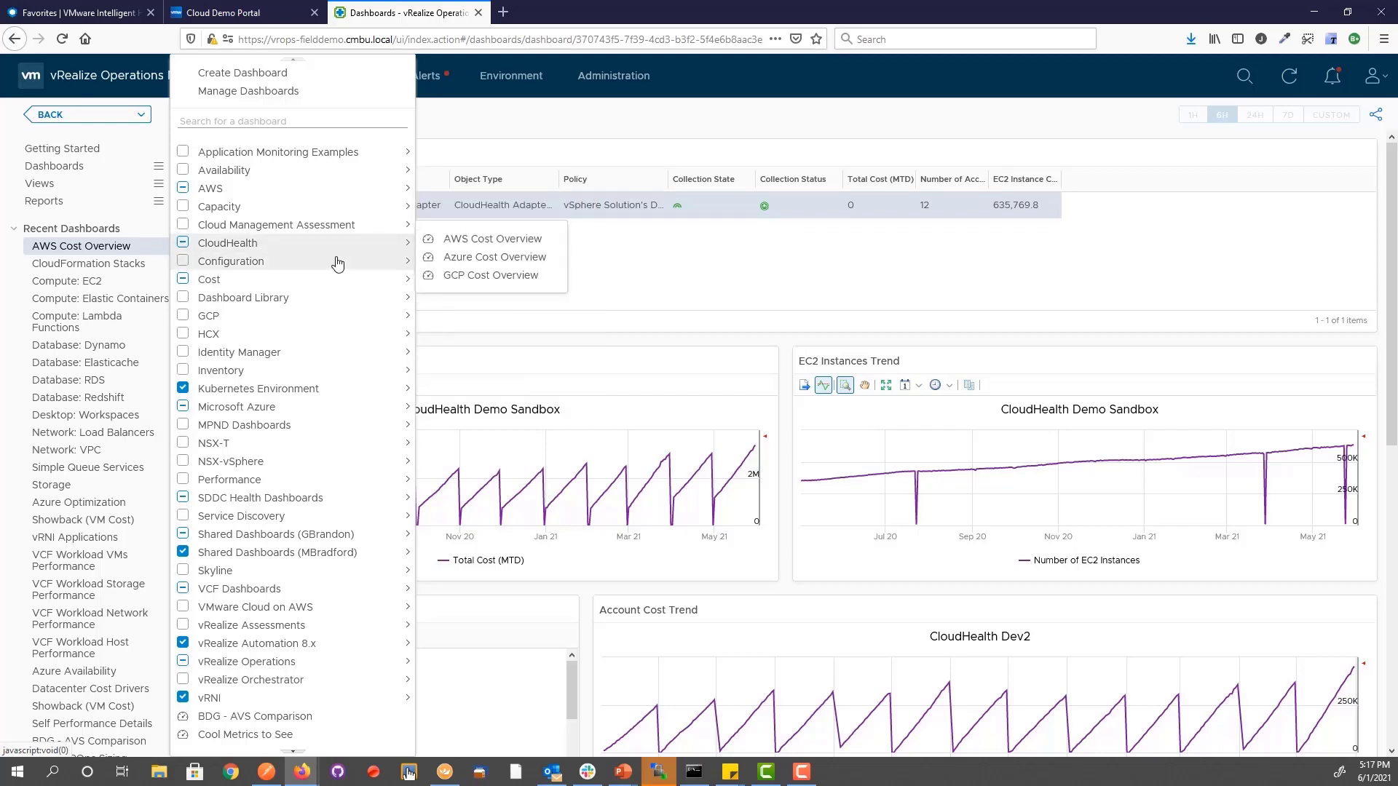
mouse_move(220, 319)
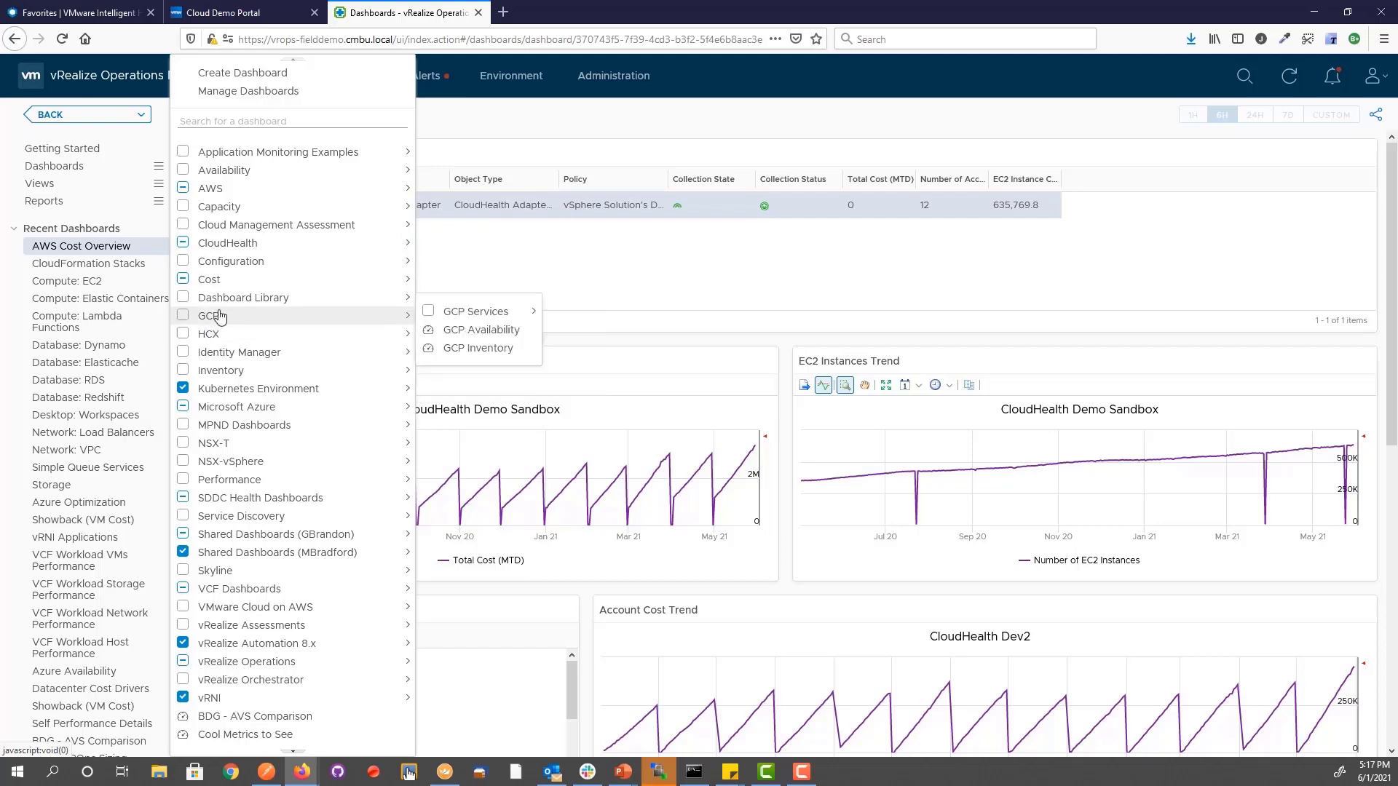
mouse_move(461, 310)
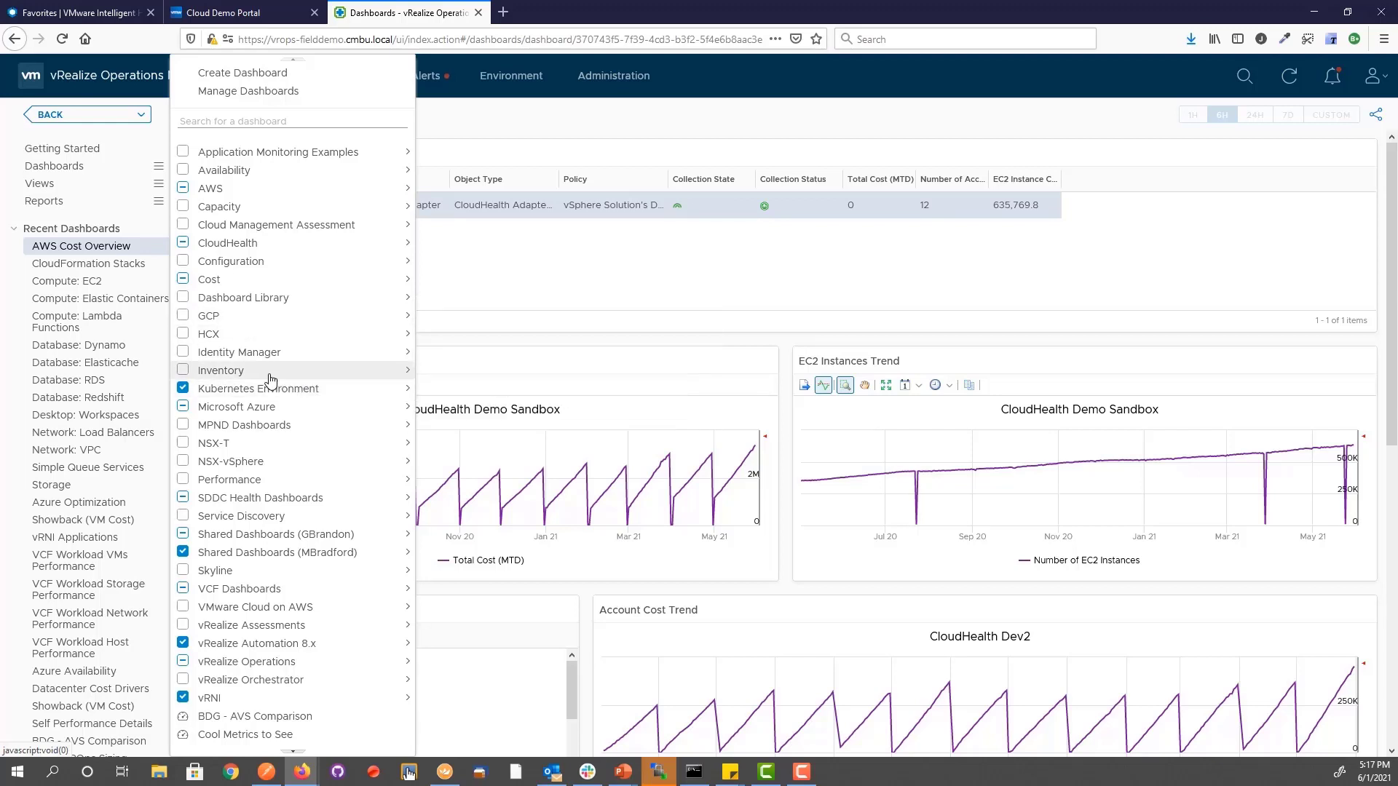
mouse_move(253, 413)
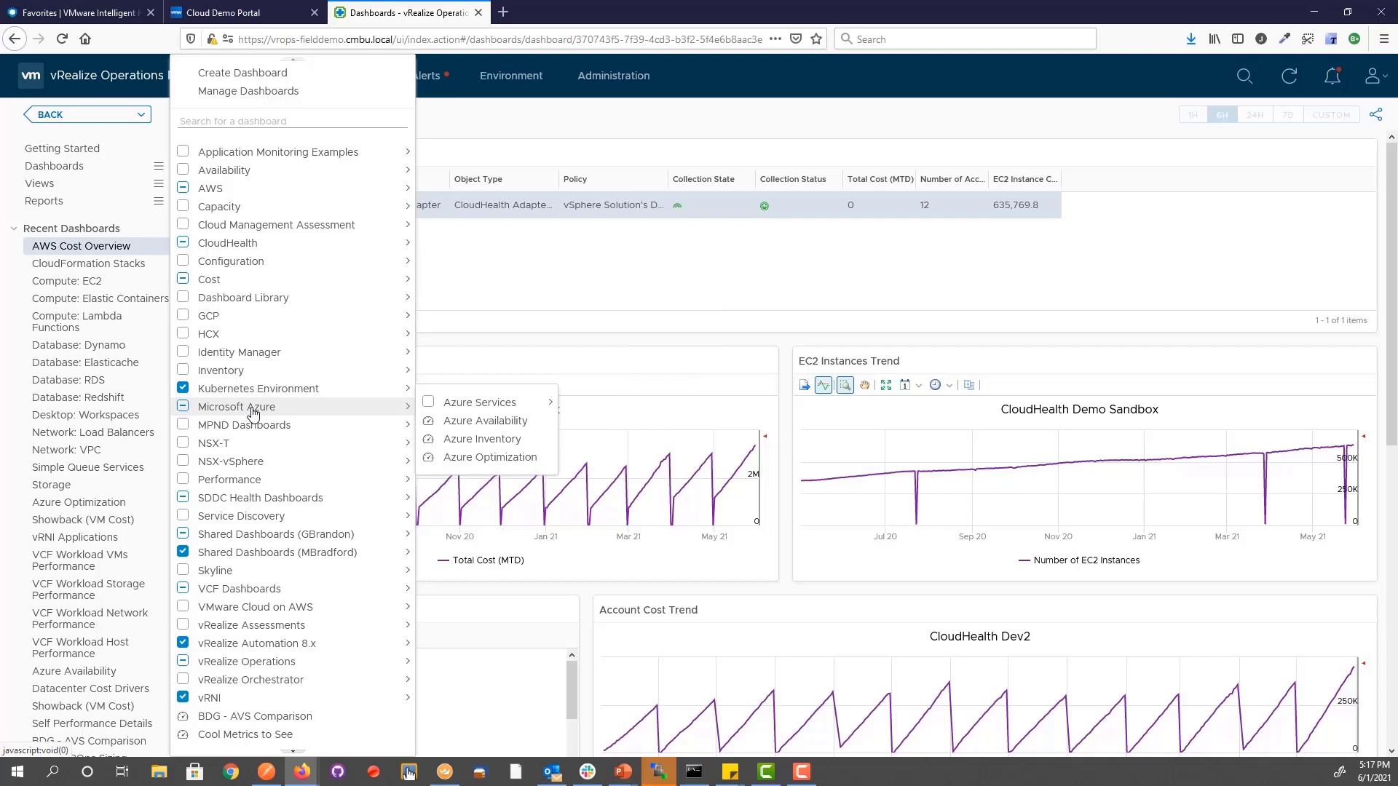
mouse_move(454, 413)
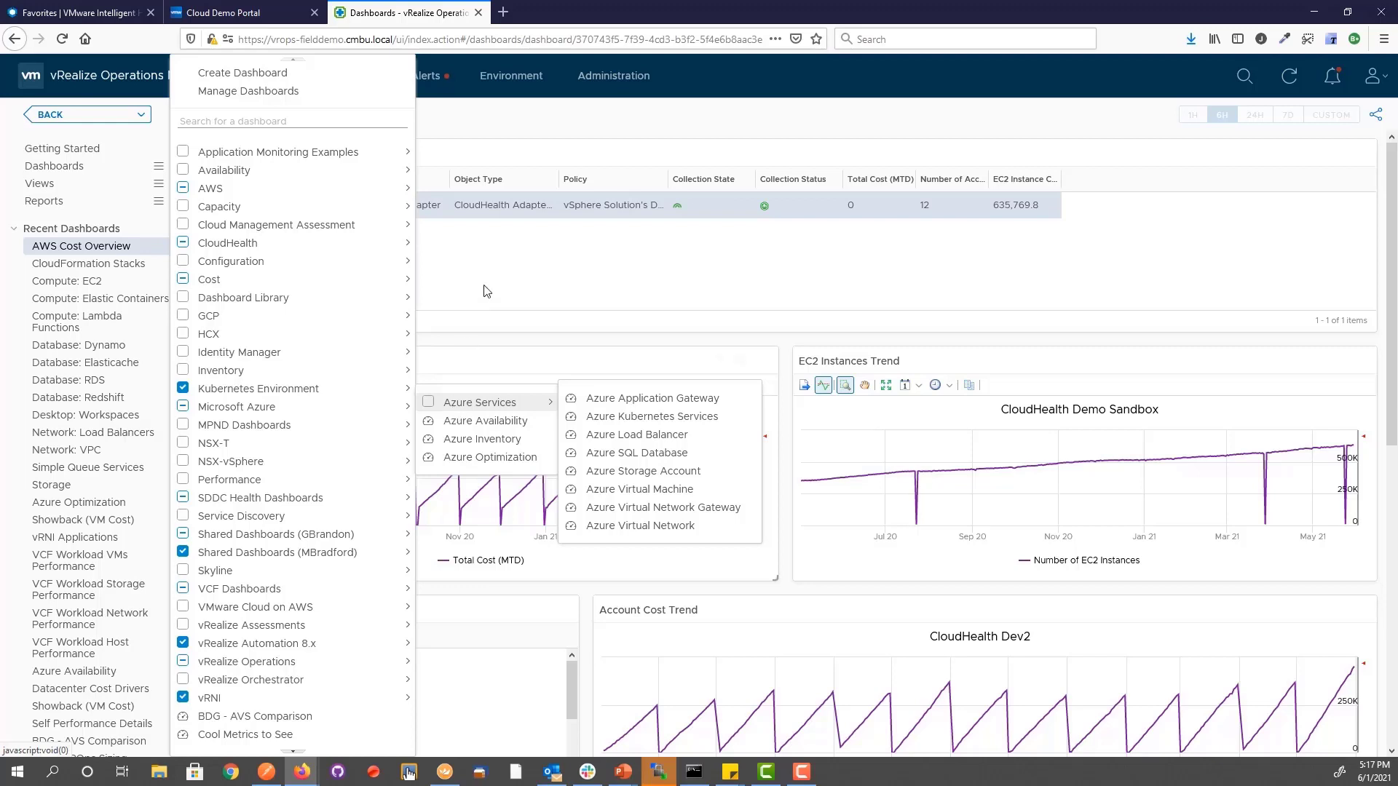
left_click(689, 80)
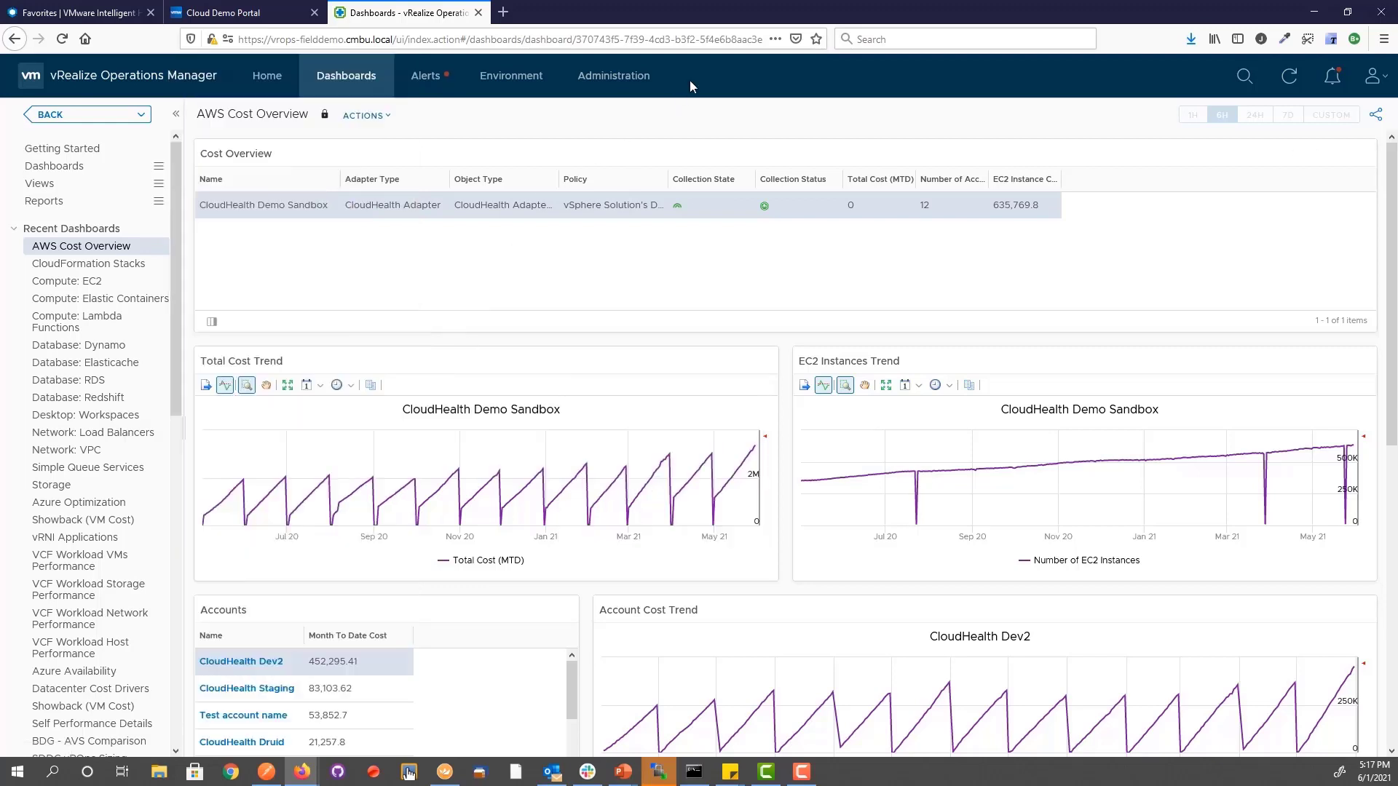
Look through the environment inventory and examine the AWS and GCP groupings.
left_click(522, 82)
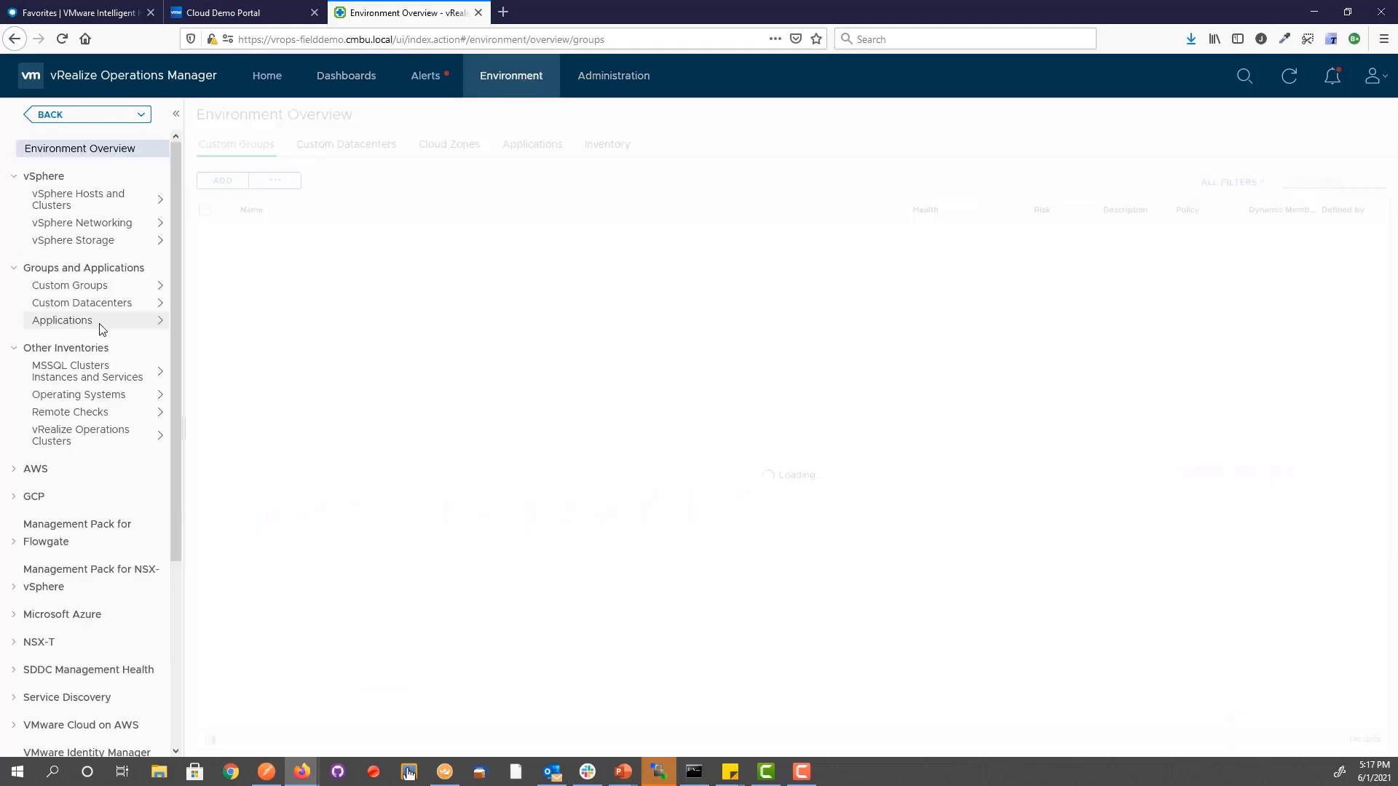
scroll(67, 449, "down", 3)
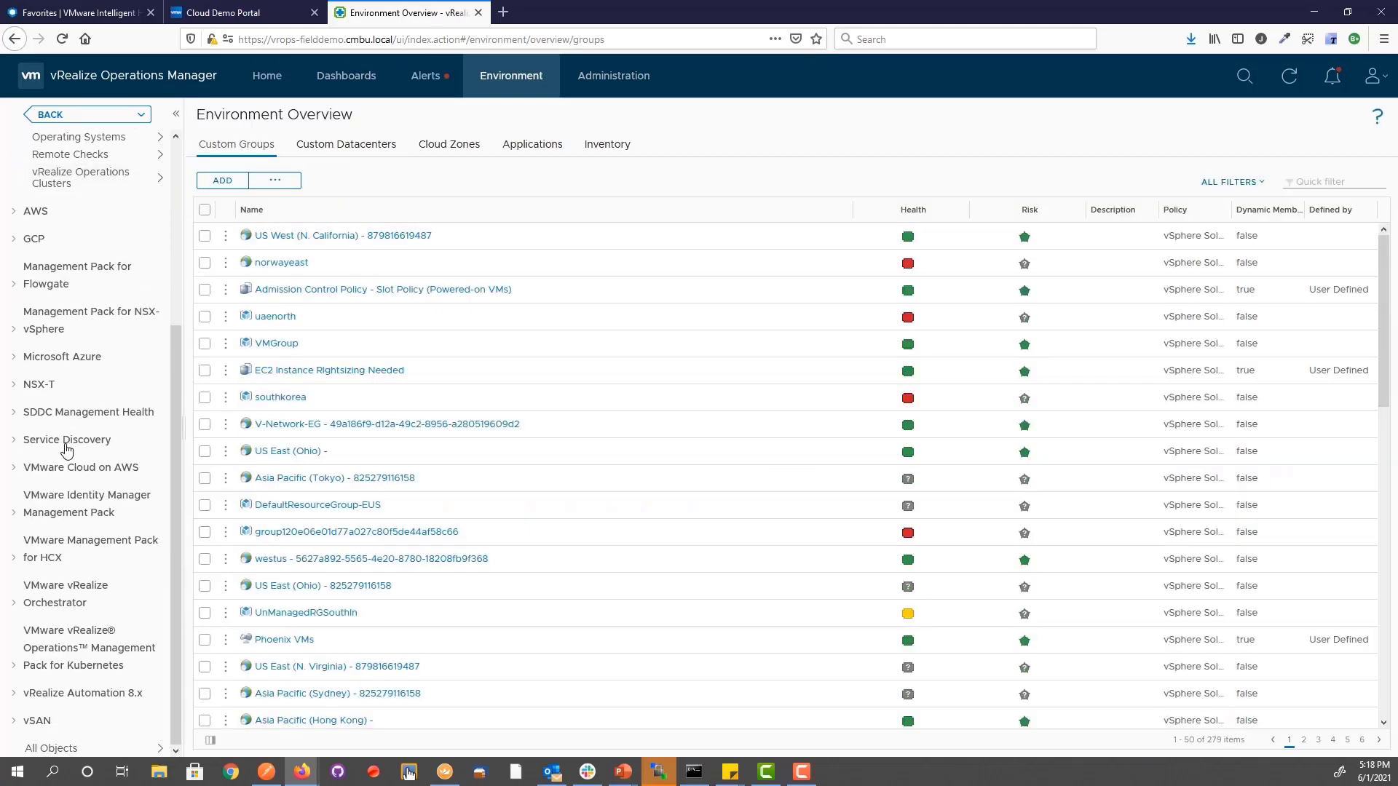
scroll(67, 448, "up", 3)
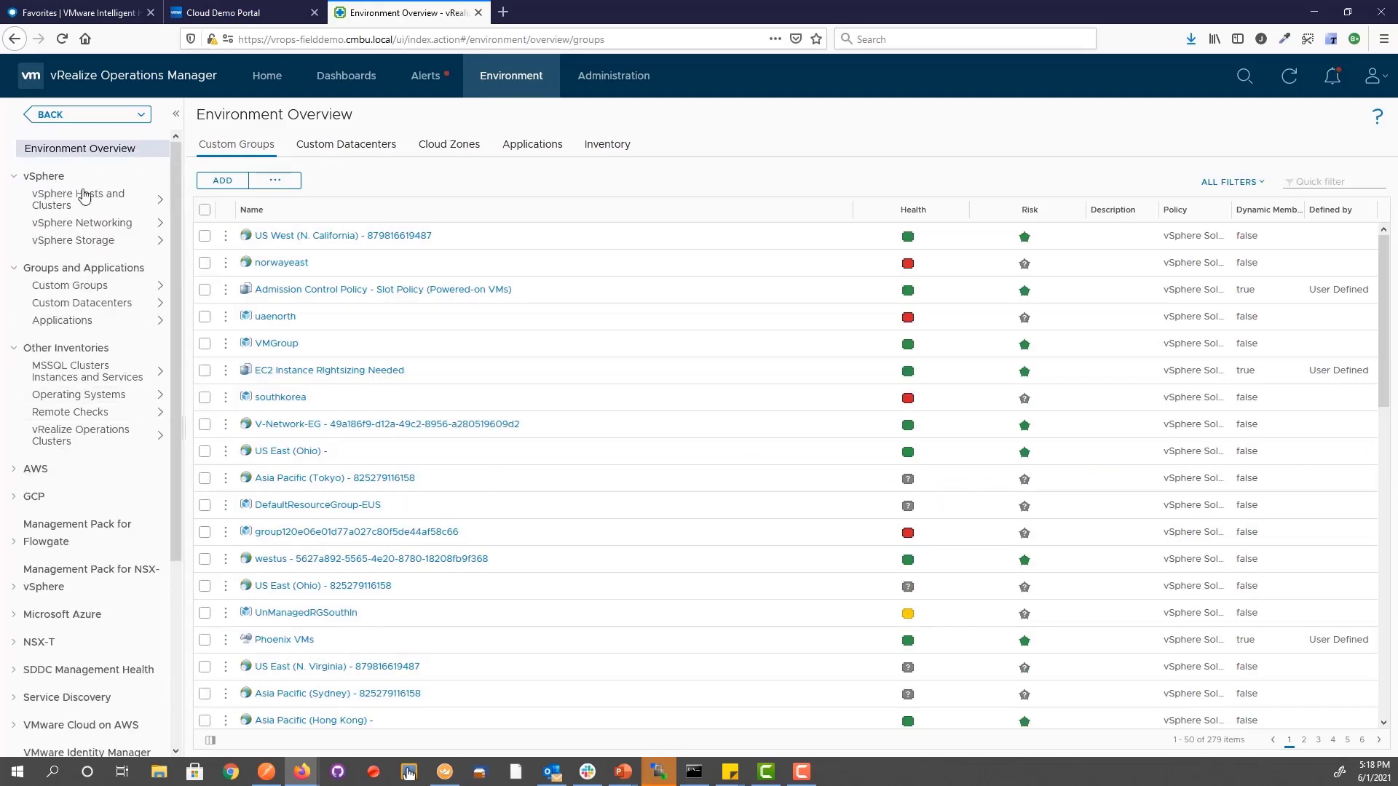
left_click(14, 473)
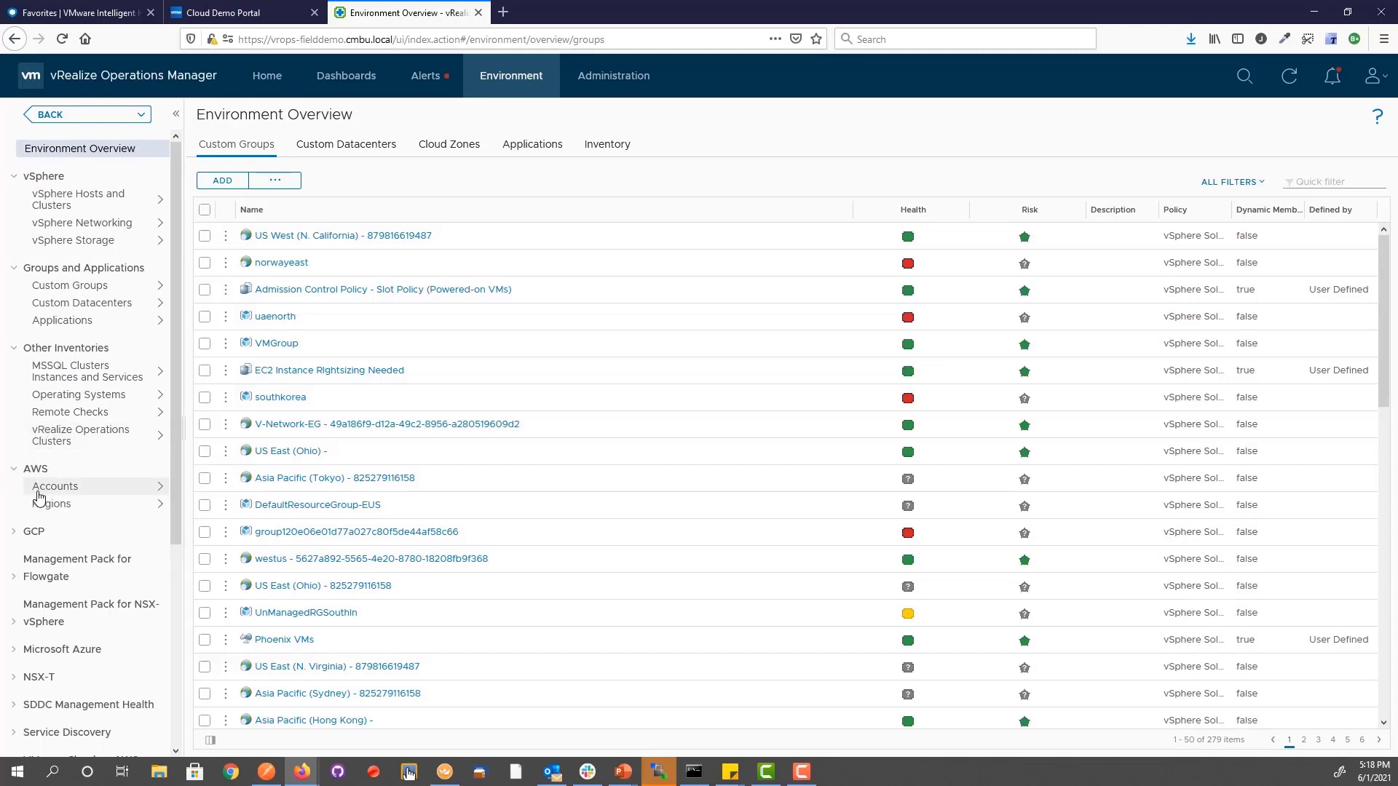
left_click(13, 534)
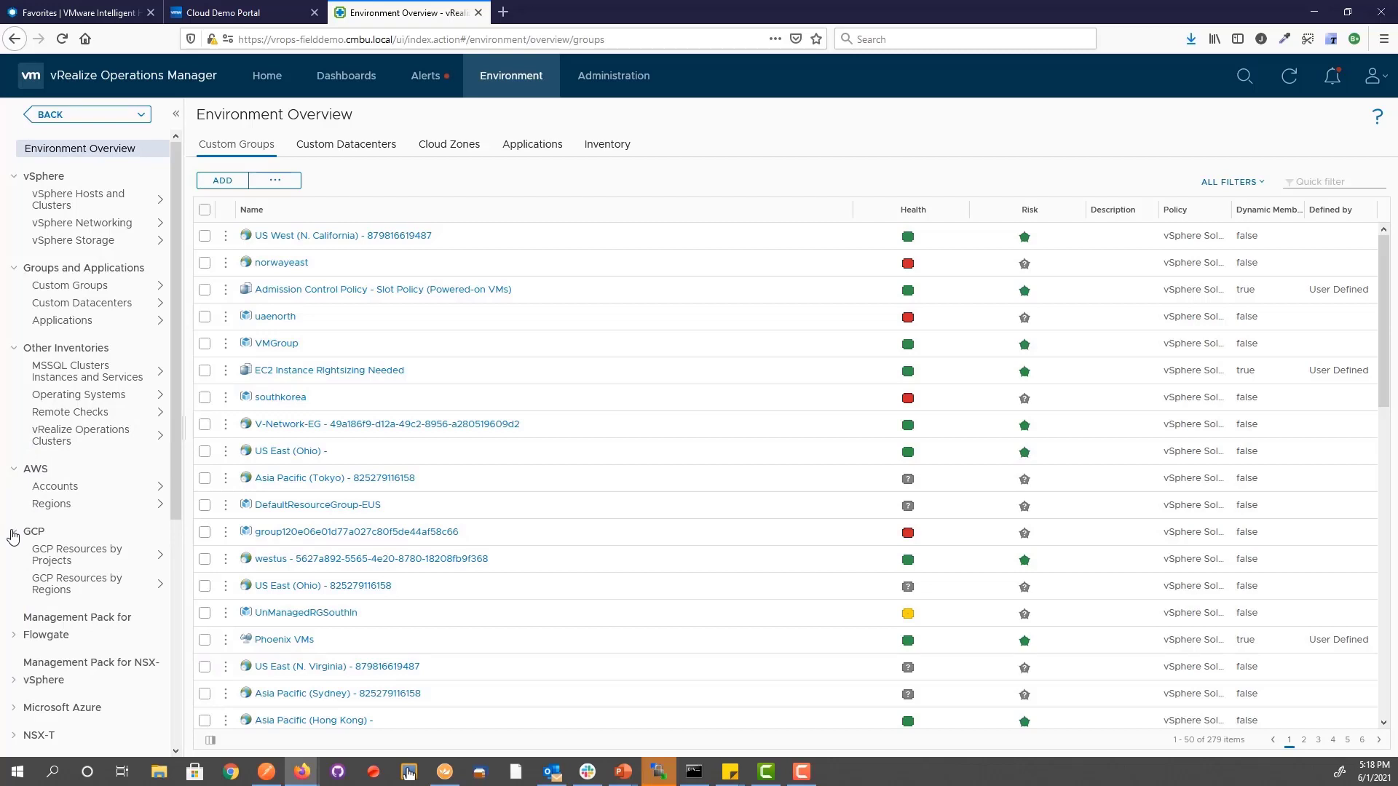
left_click(13, 533)
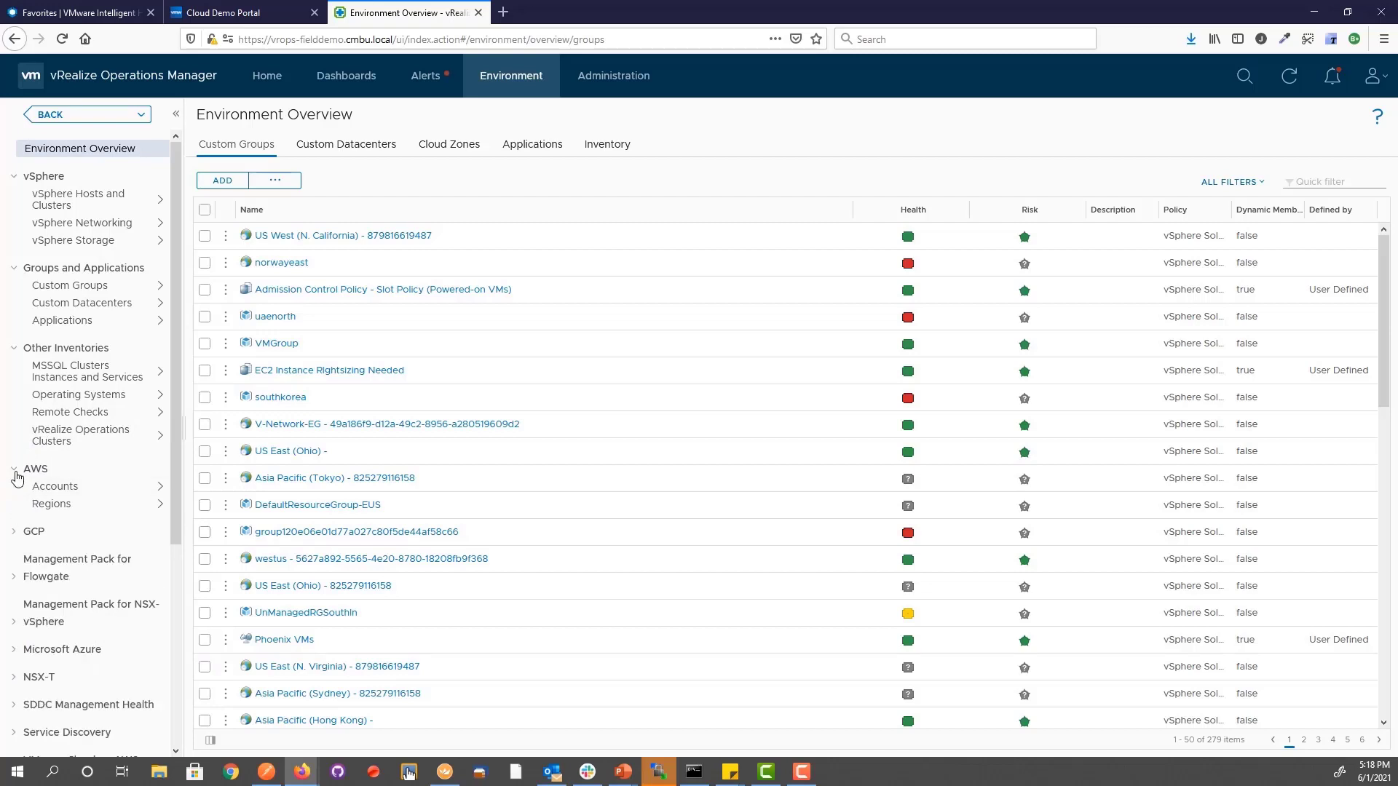
Examine the US West (N. California) resources of the AWS - TMM (SPC-01) account in the AWS accounts inventory.
left_click(55, 488)
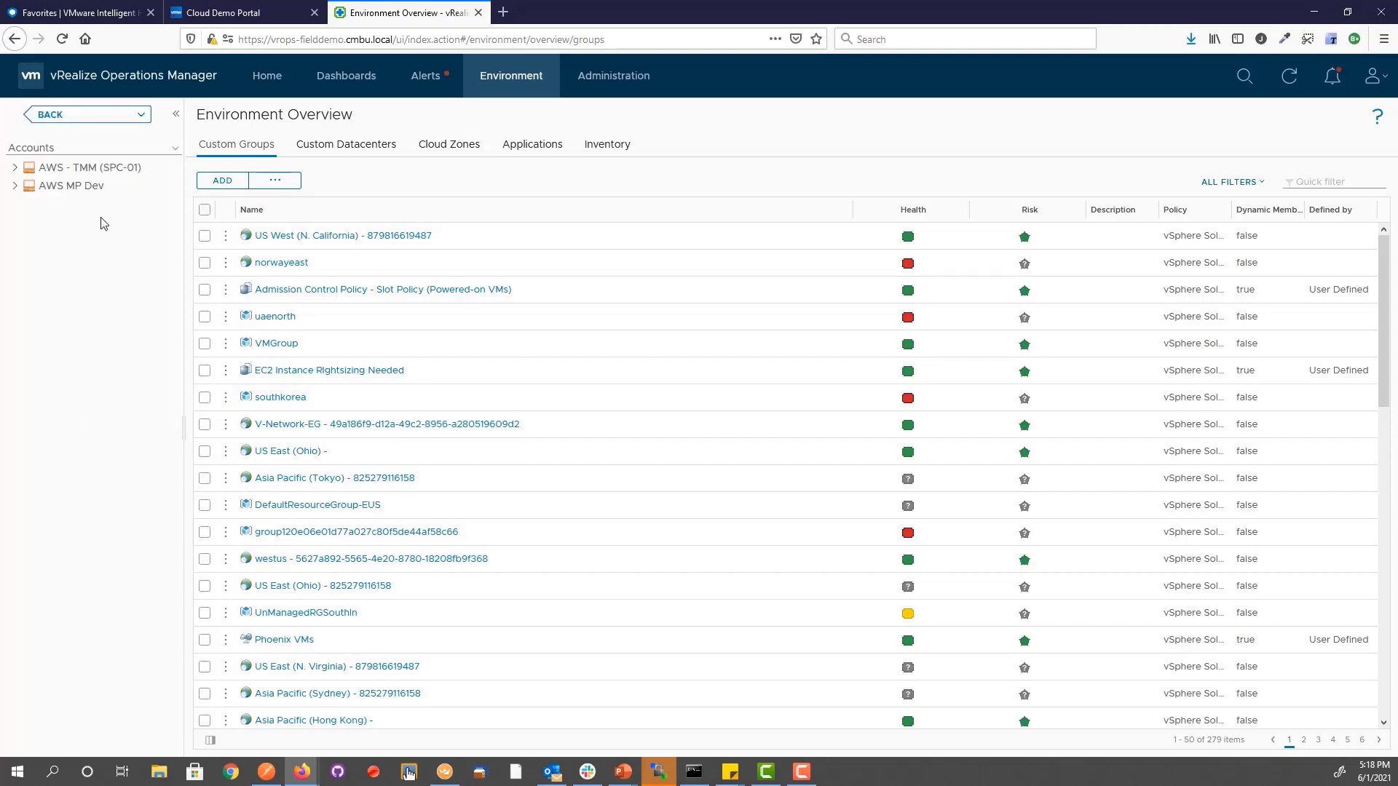
left_click(14, 168)
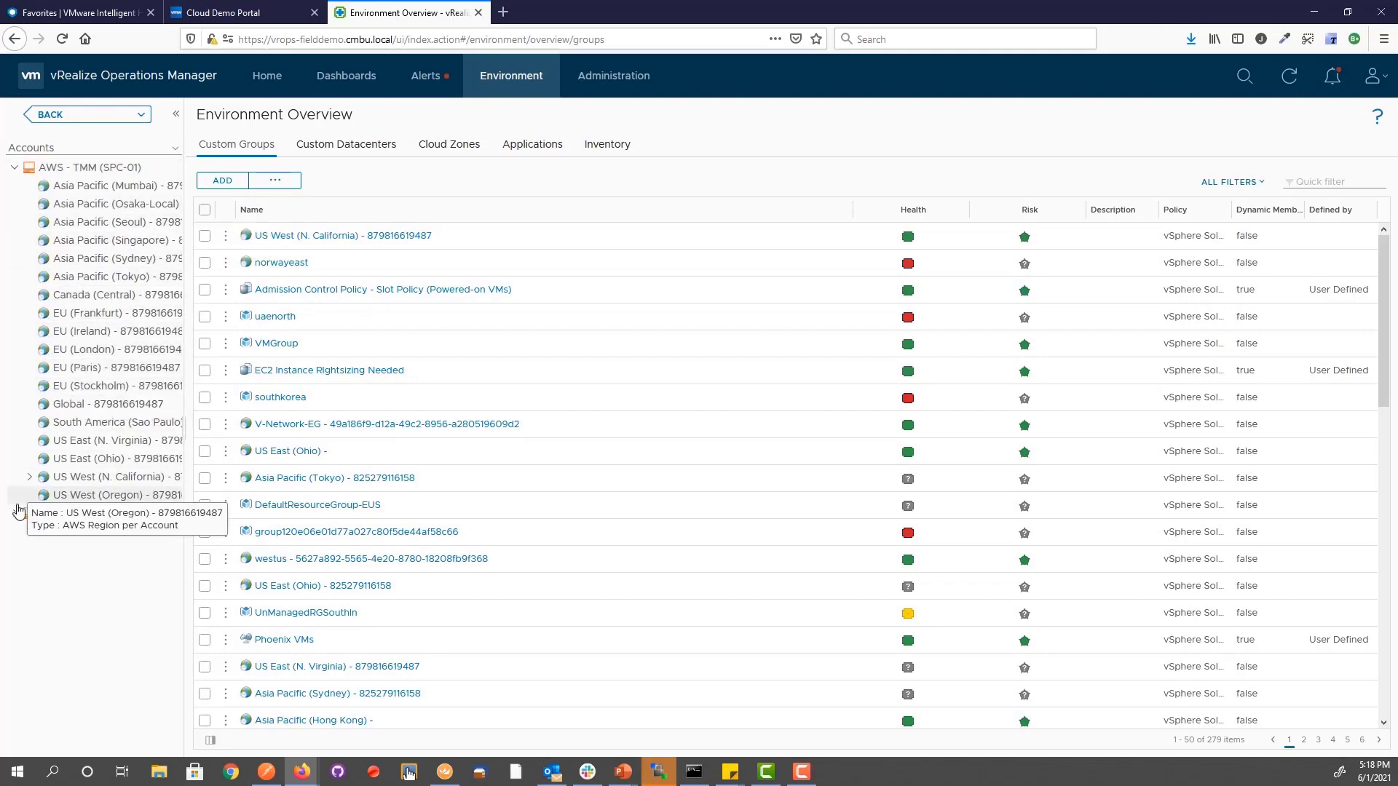
left_click(29, 477)
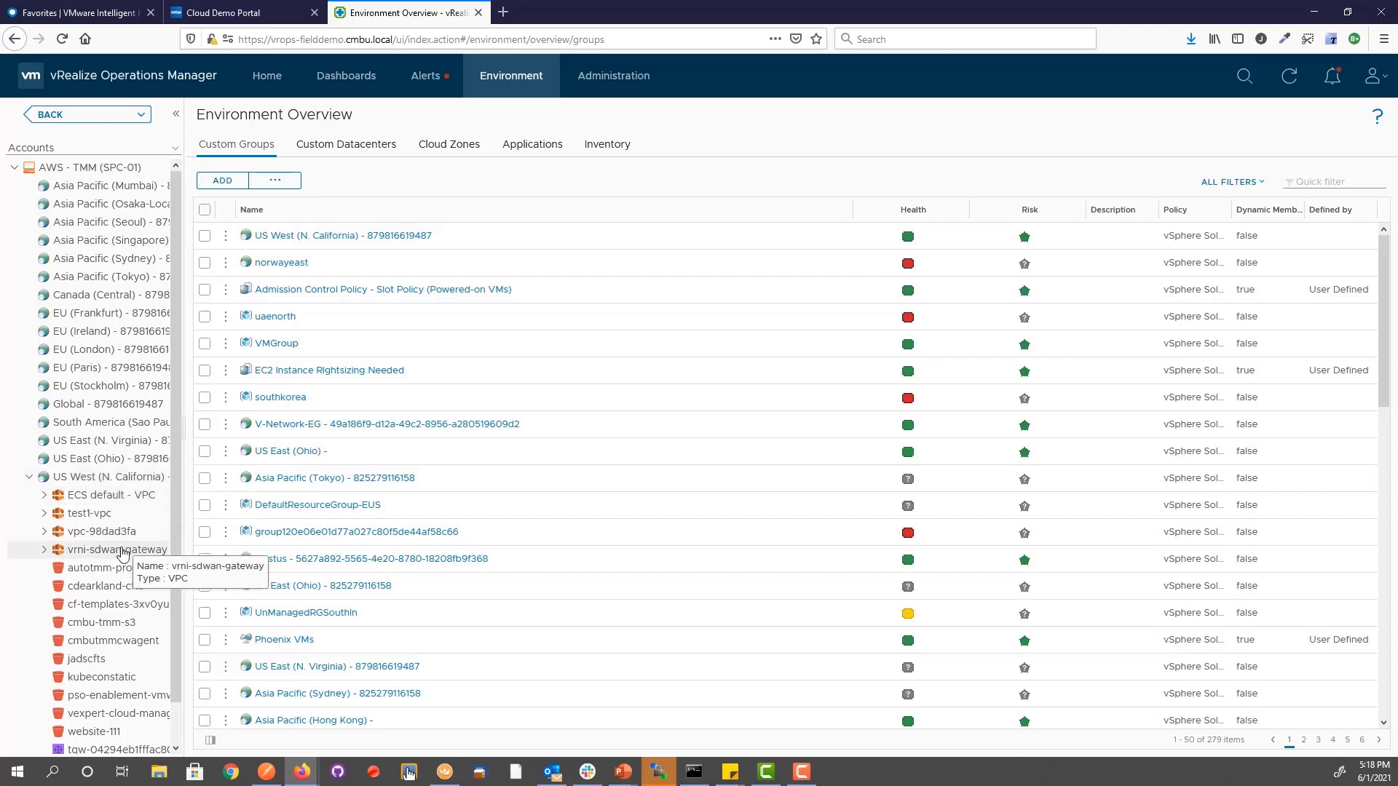
scroll(40, 514, "down", 1)
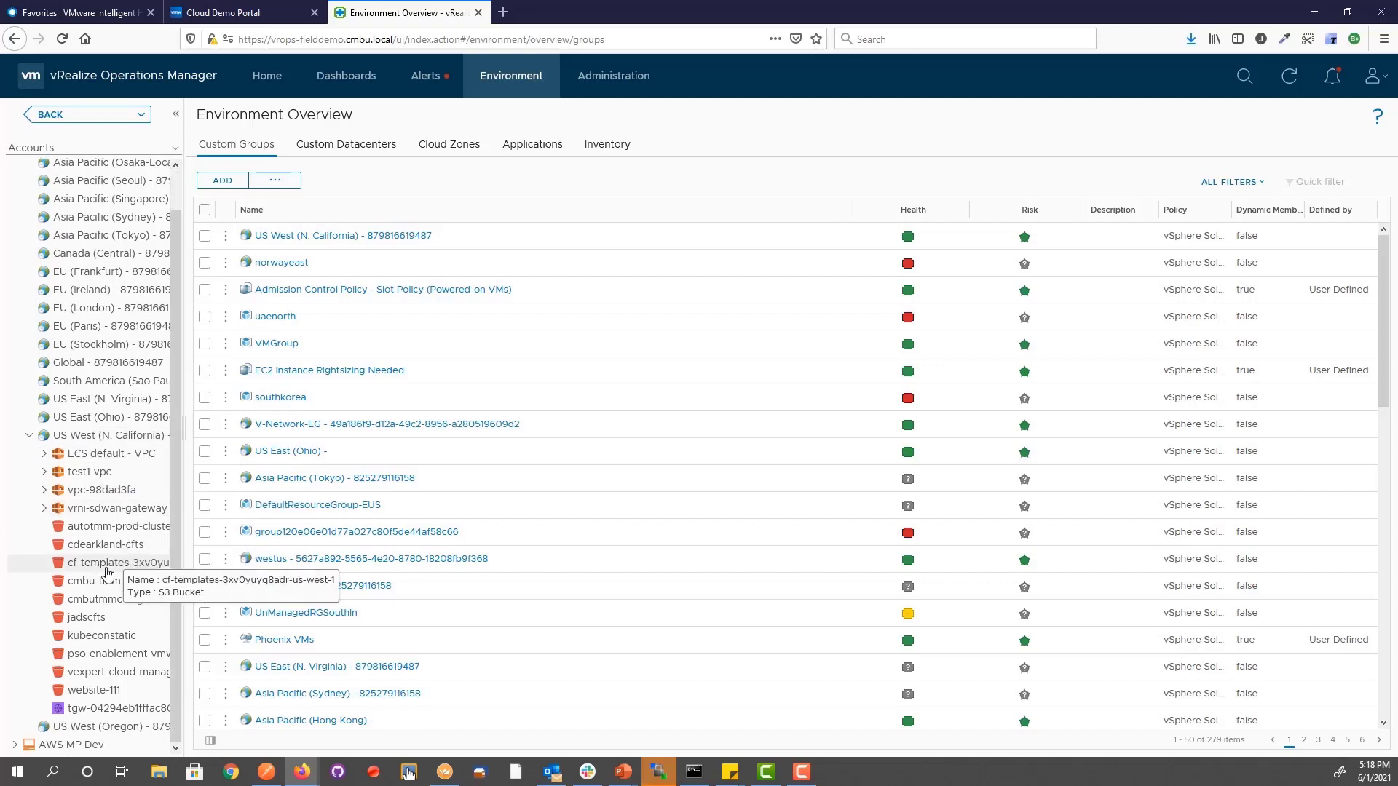
Drill down through the ECS default - VPC's security groups and first public subnet, and open the EC2 instance configuser-Cloud_Machine_2-004095.
left_click(44, 454)
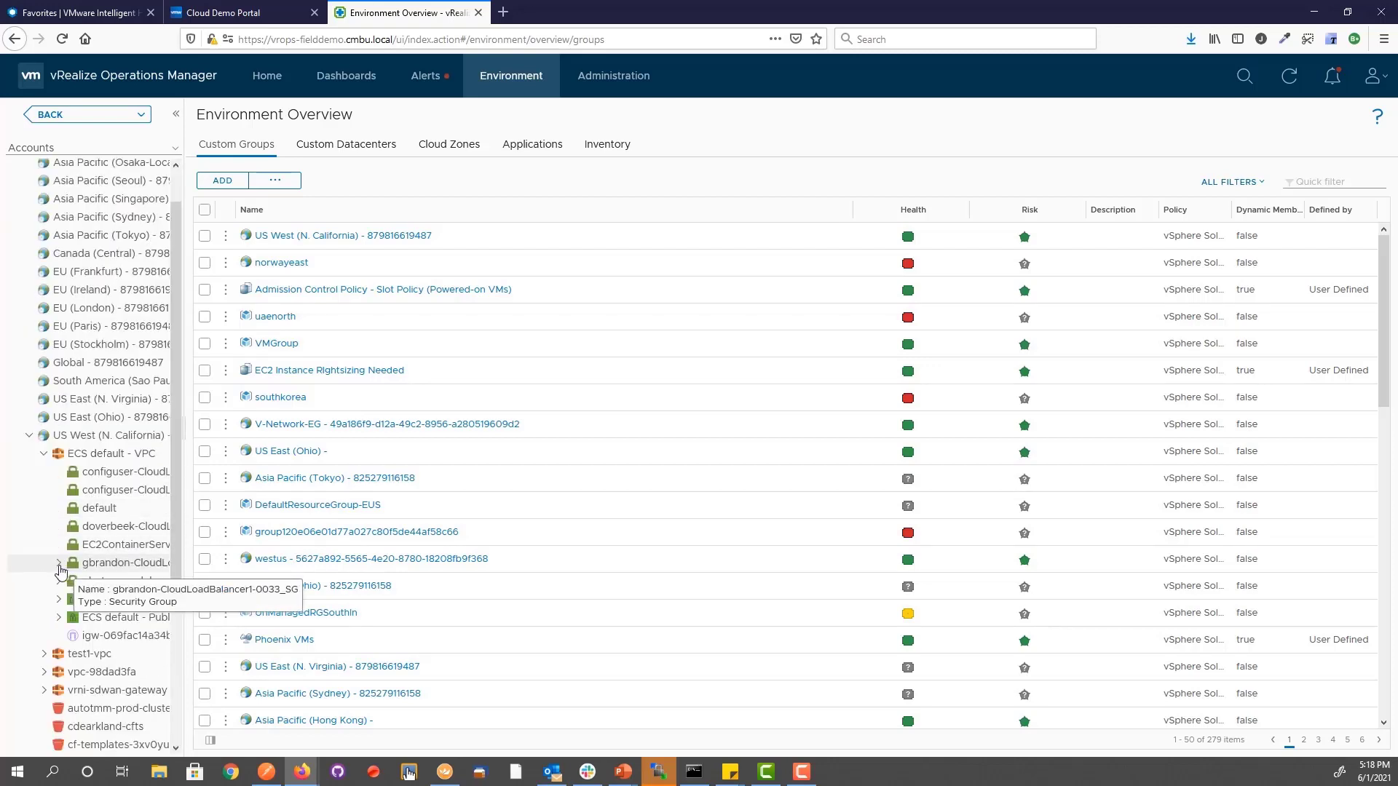
left_click(59, 567)
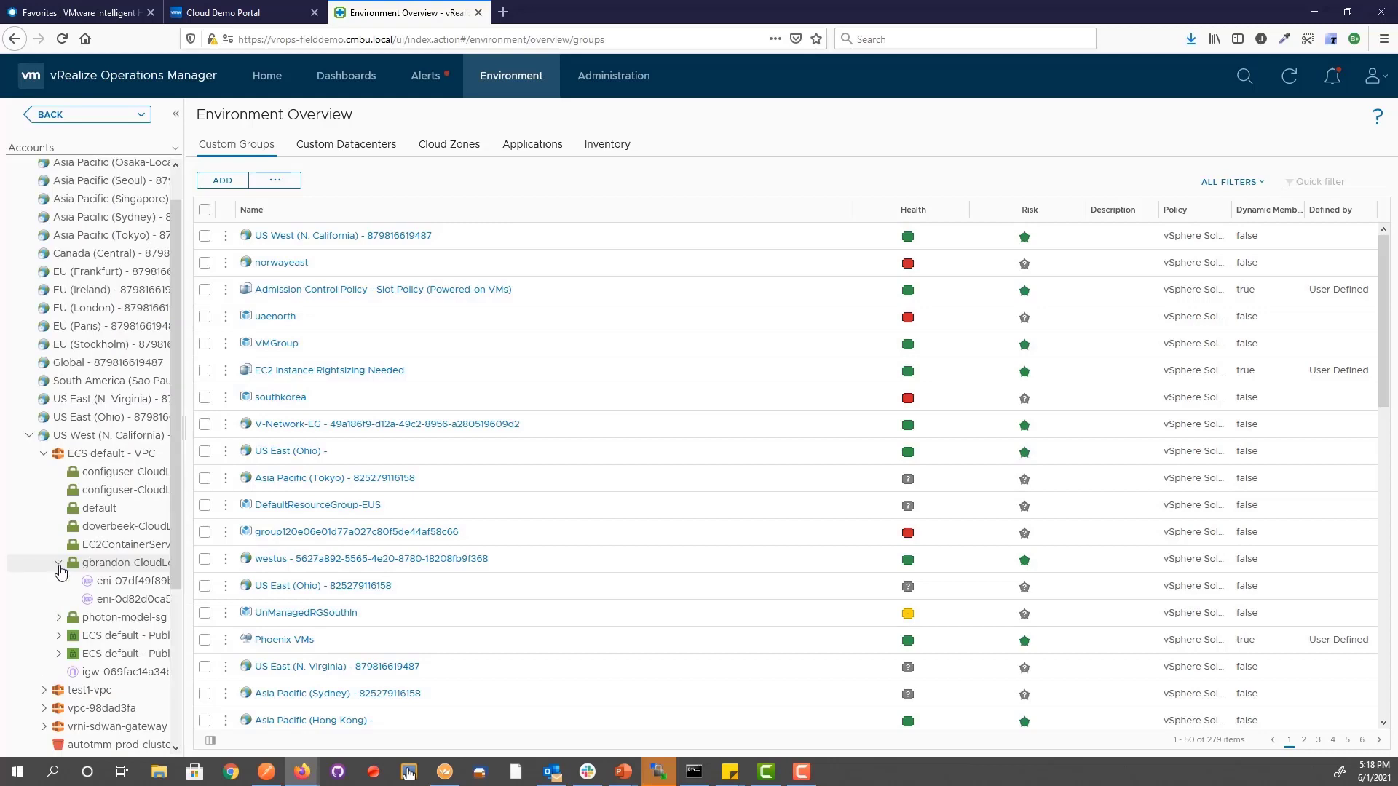
left_click(60, 636)
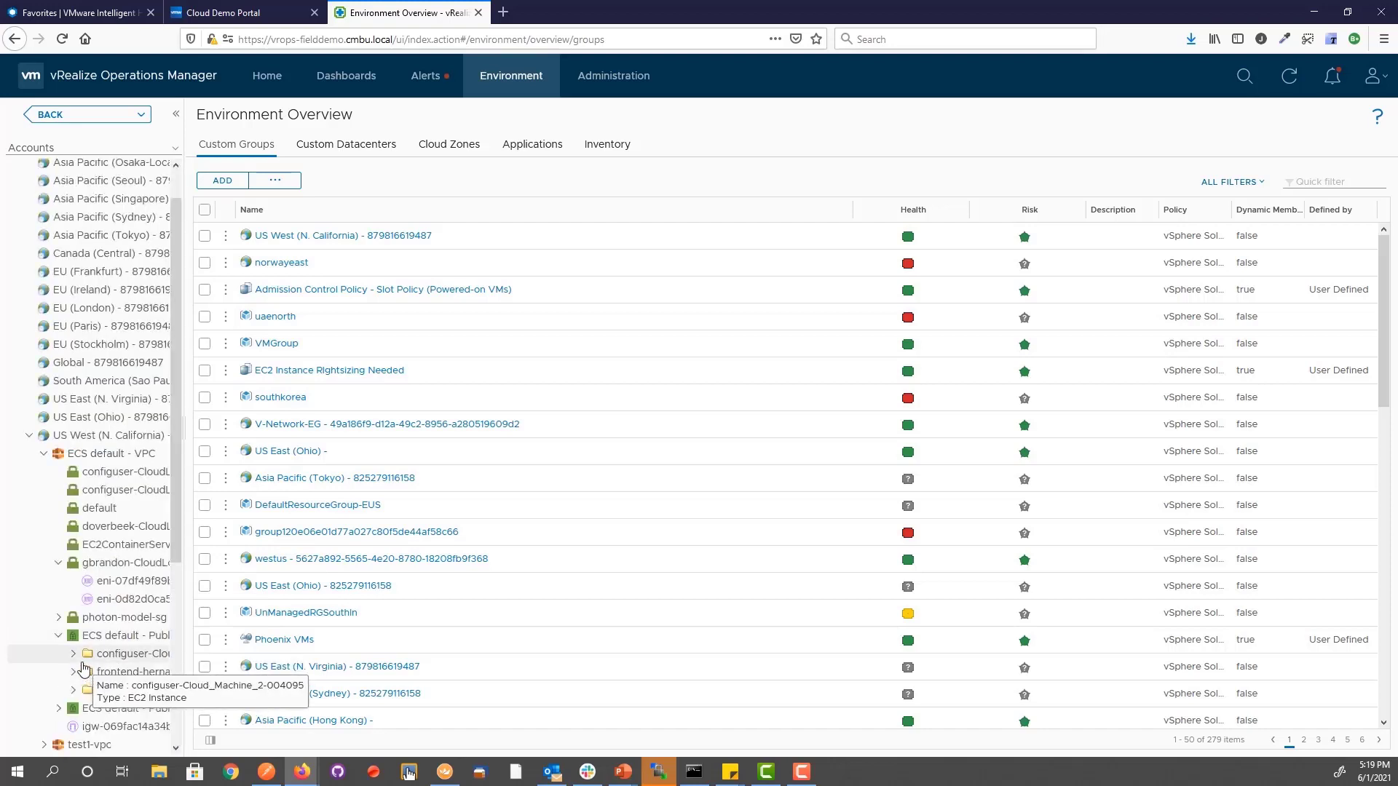
left_click(75, 654)
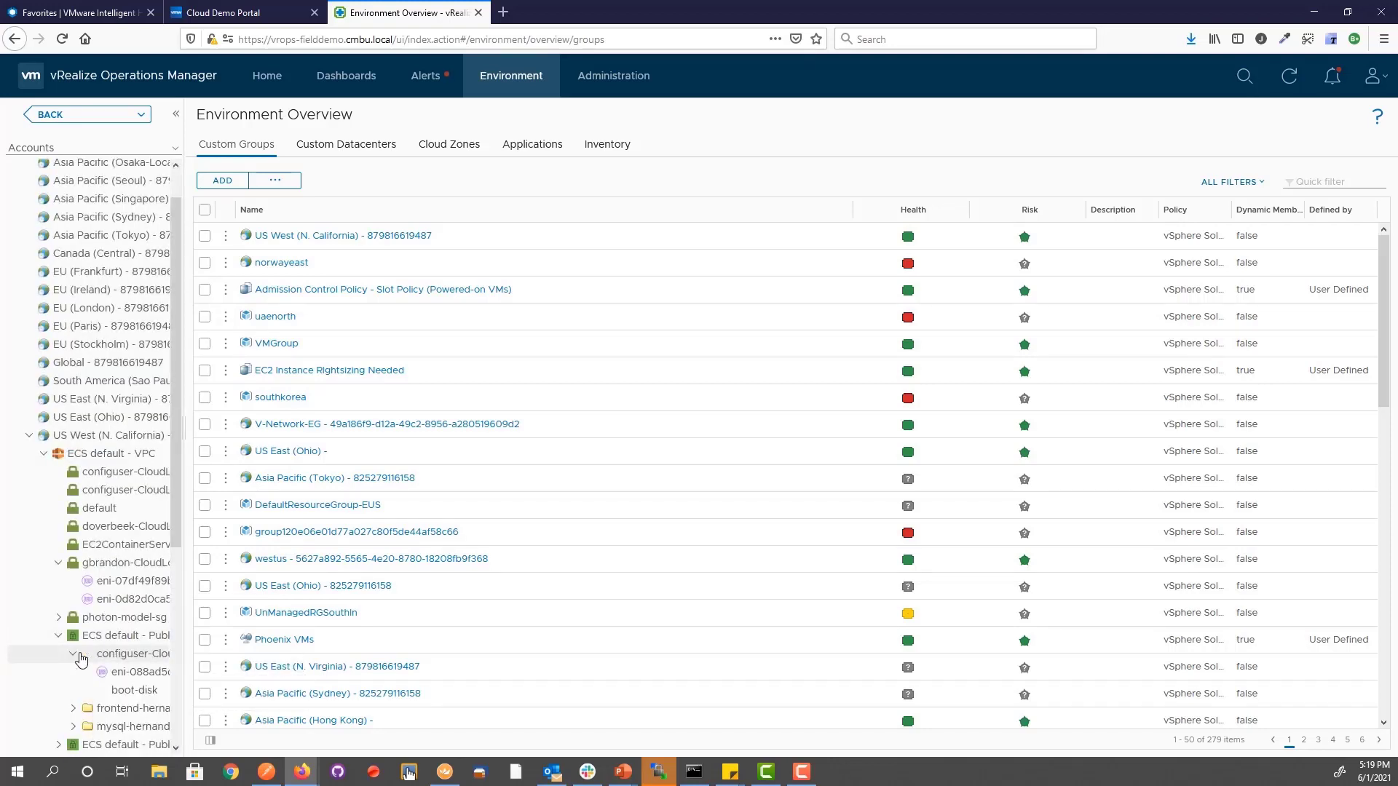
left_click(125, 658)
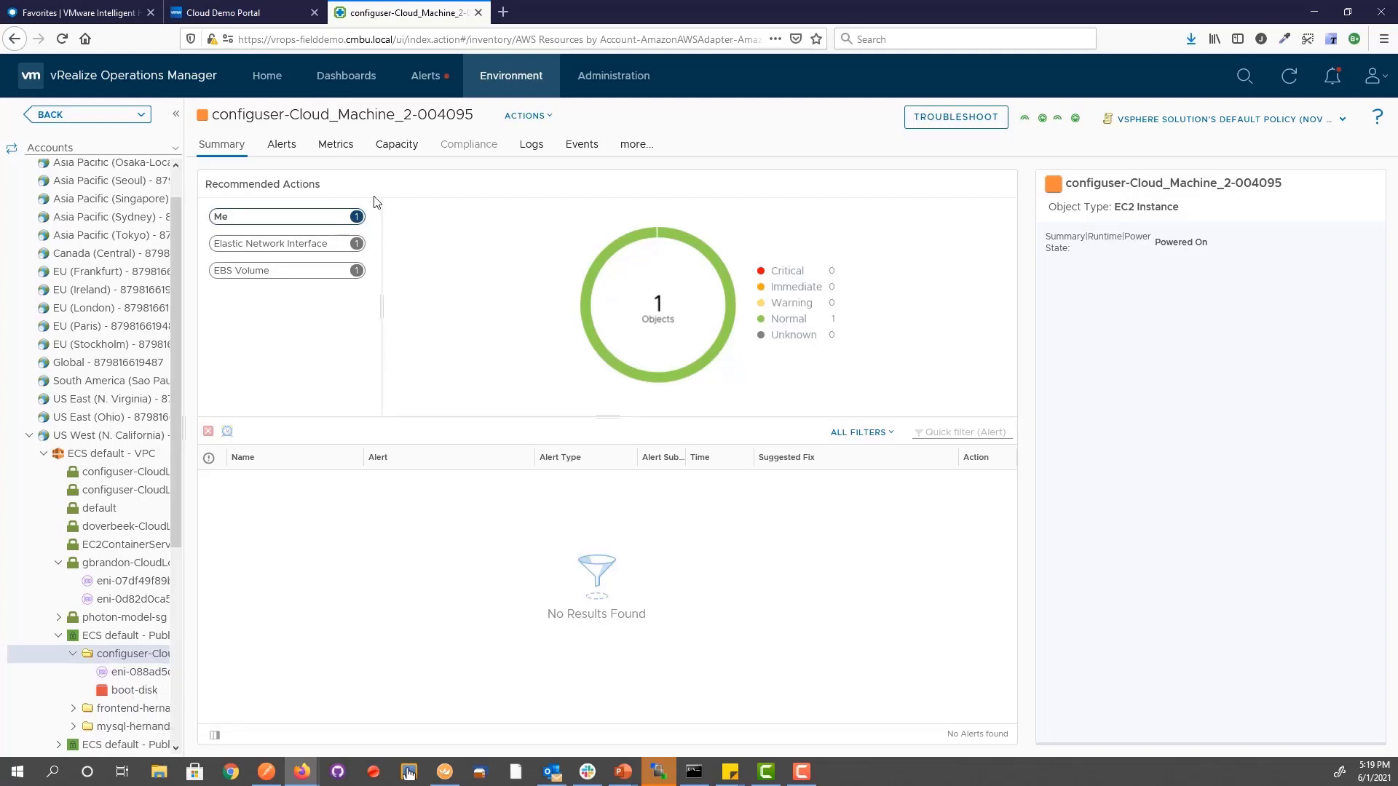
Examine the EC2 instance's metrics and properties, including the CPU metrics and the Power State property under Summary > Runtime.
left_click(337, 146)
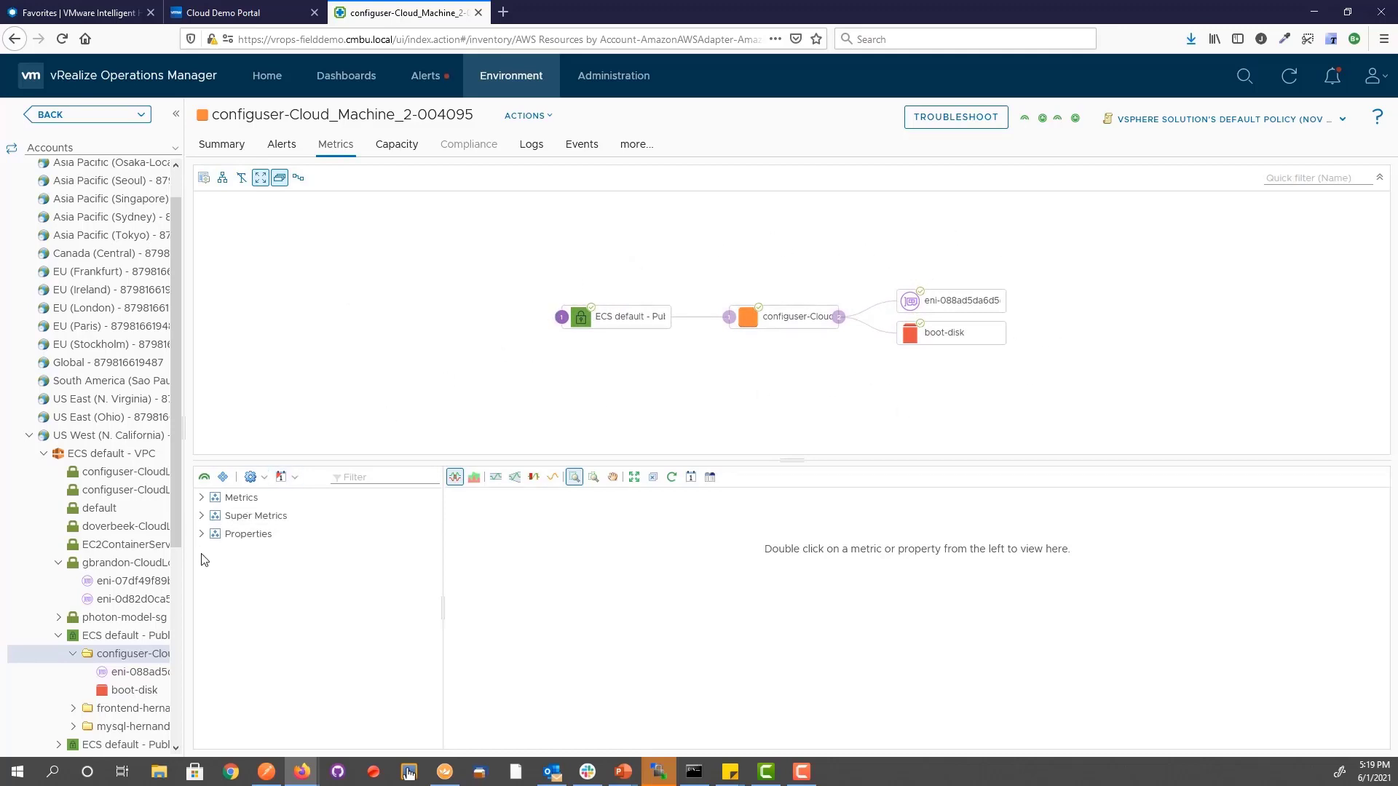
left_click(203, 499)
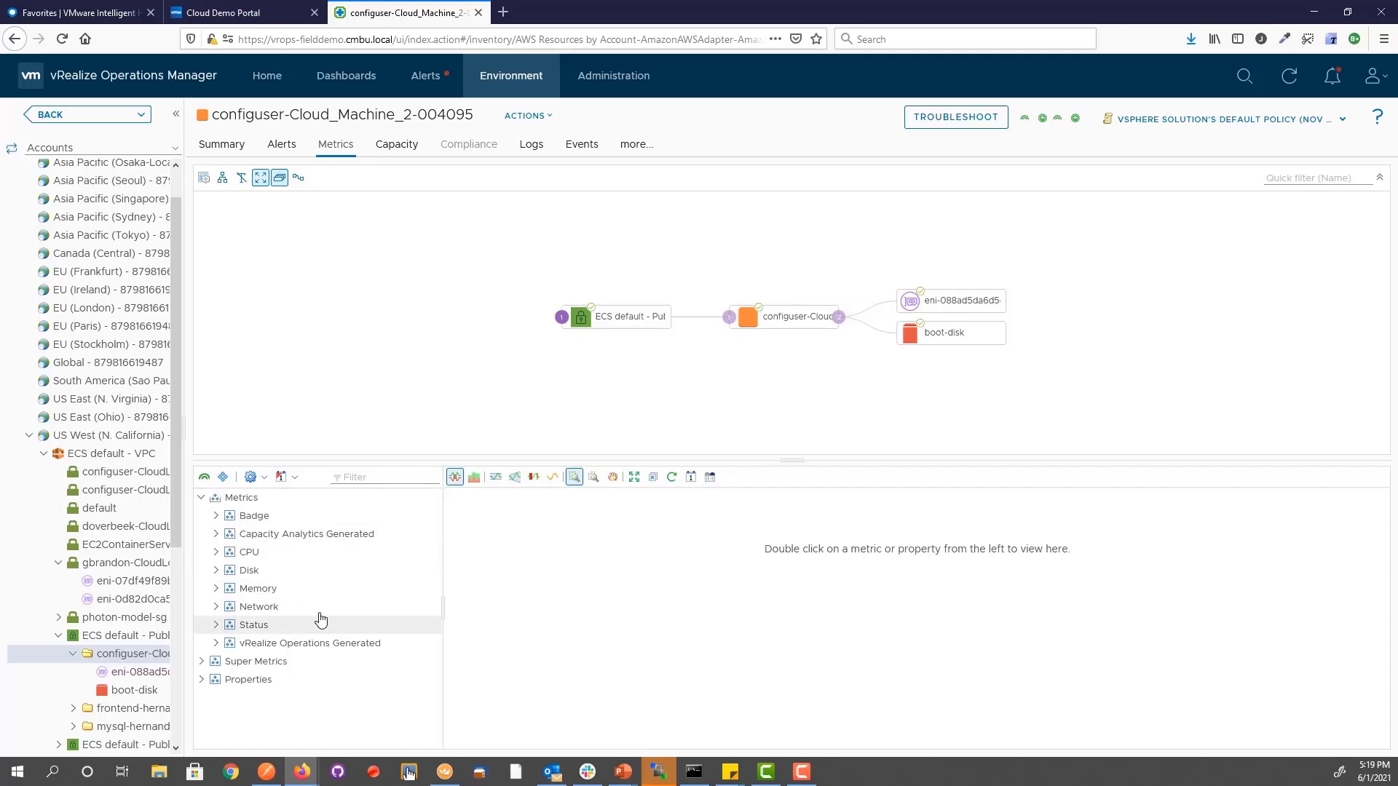
left_click(217, 552)
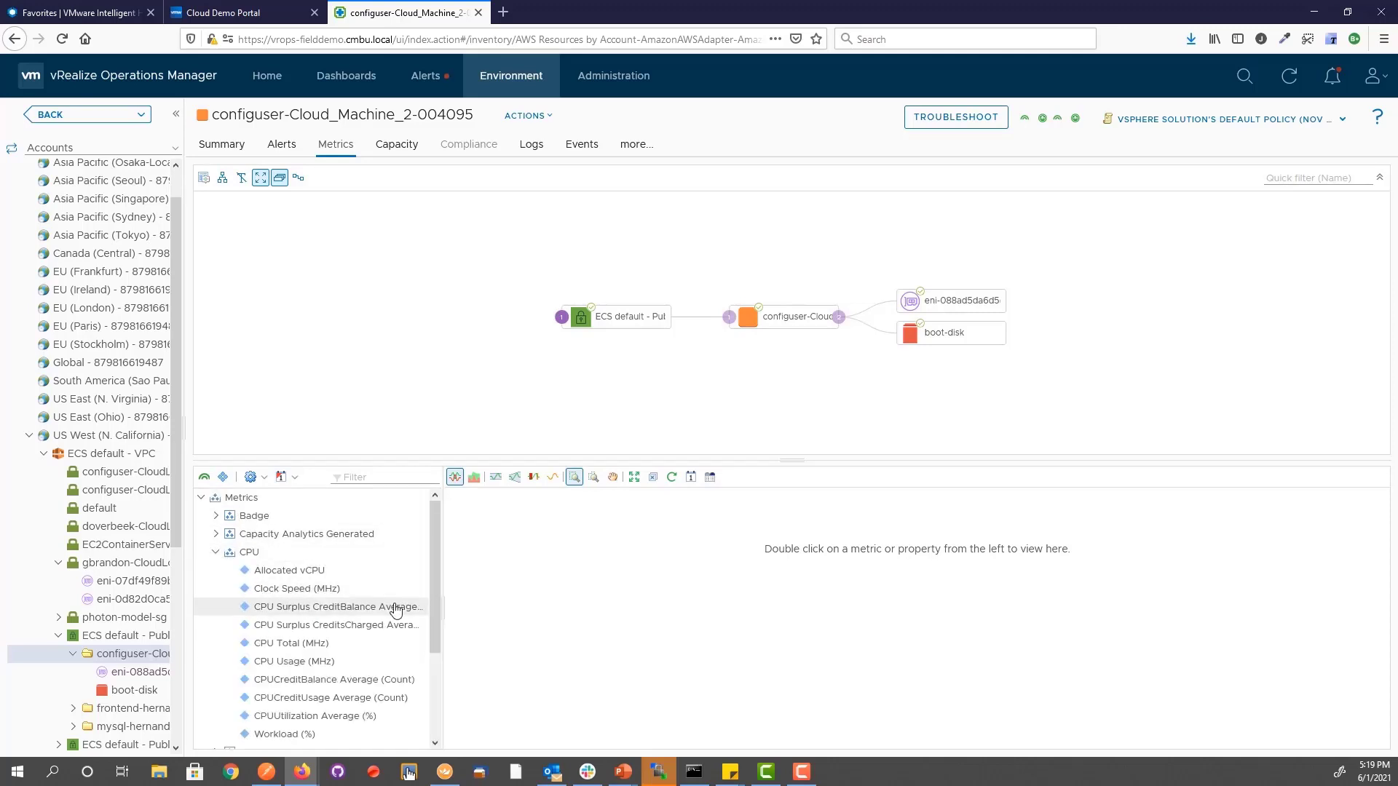
scroll(385, 612, "down", 5)
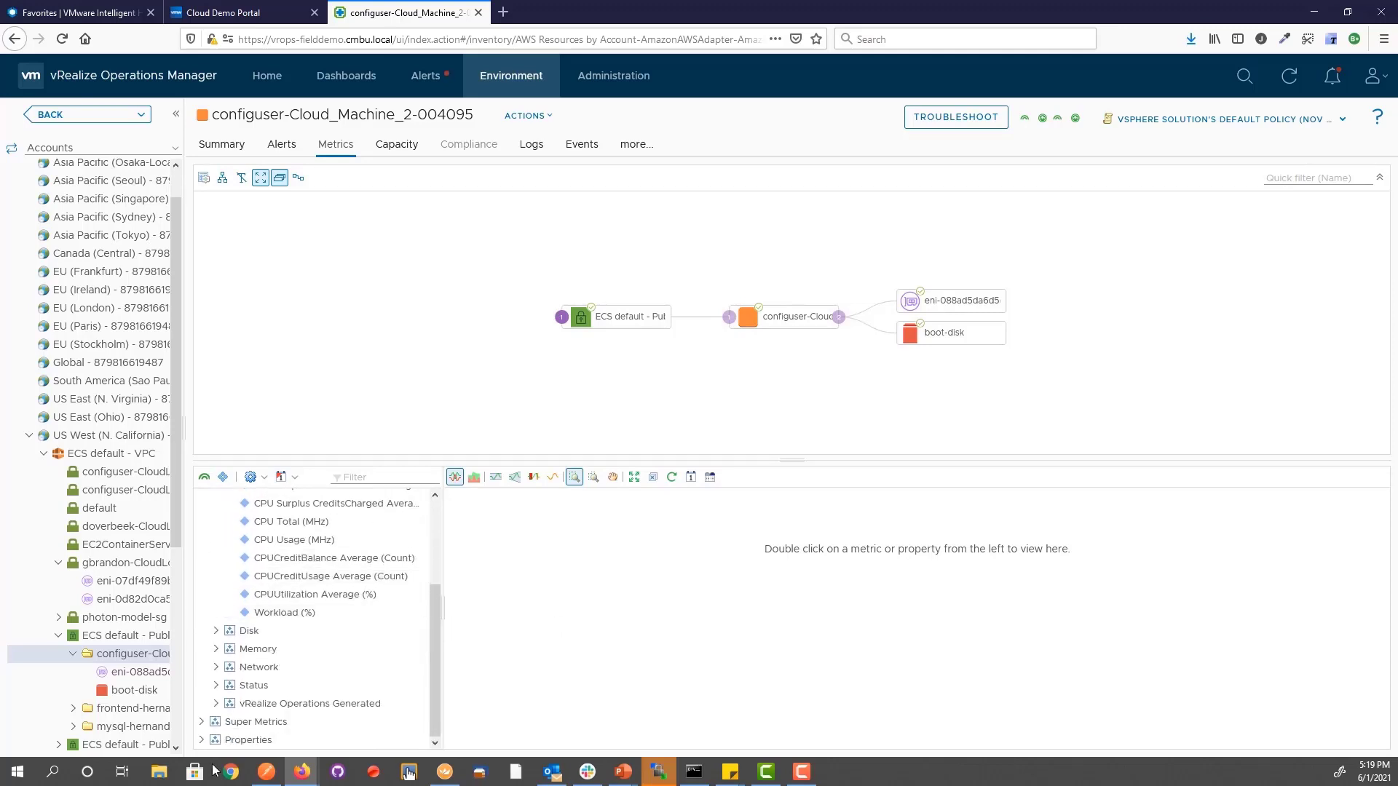
left_click(202, 740)
scroll(313, 644, "down", 3)
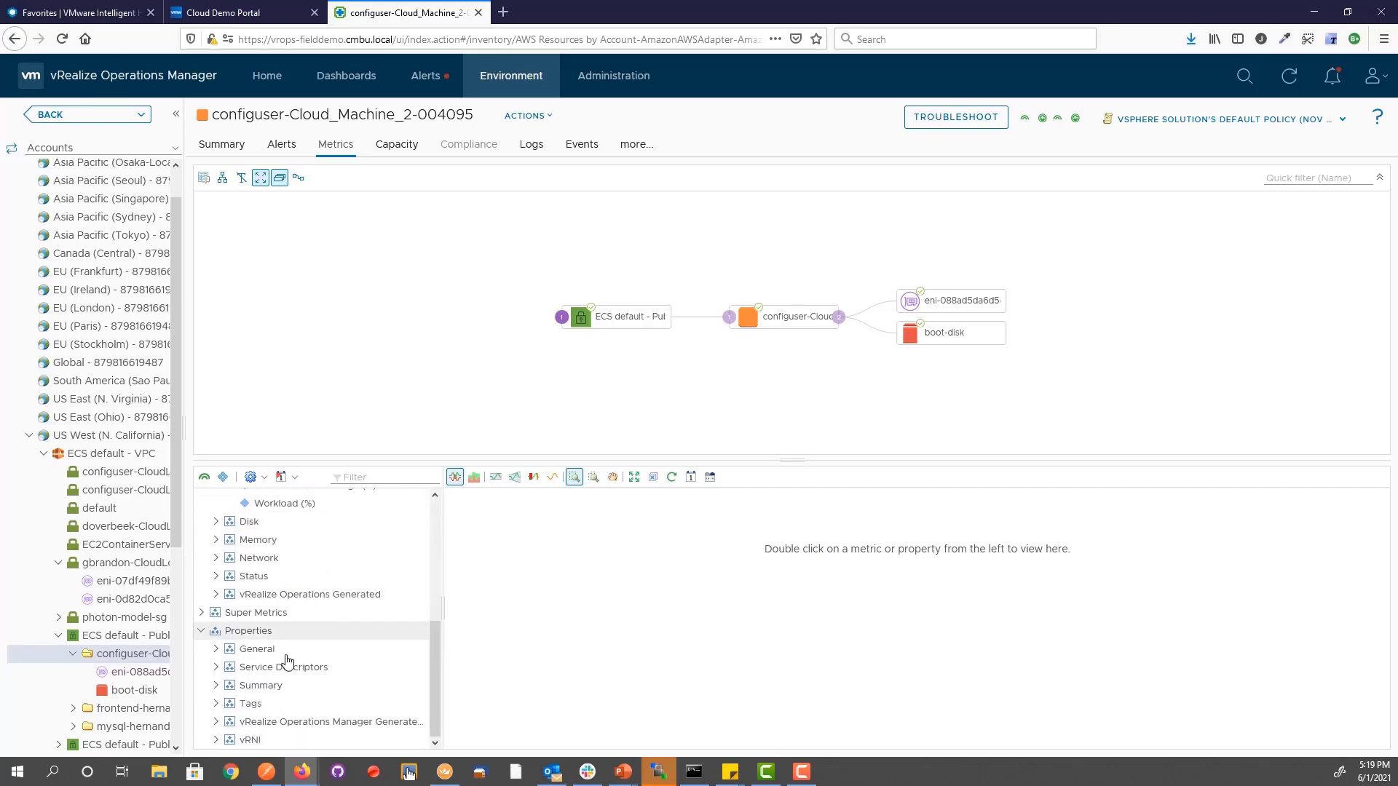
left_click(217, 685)
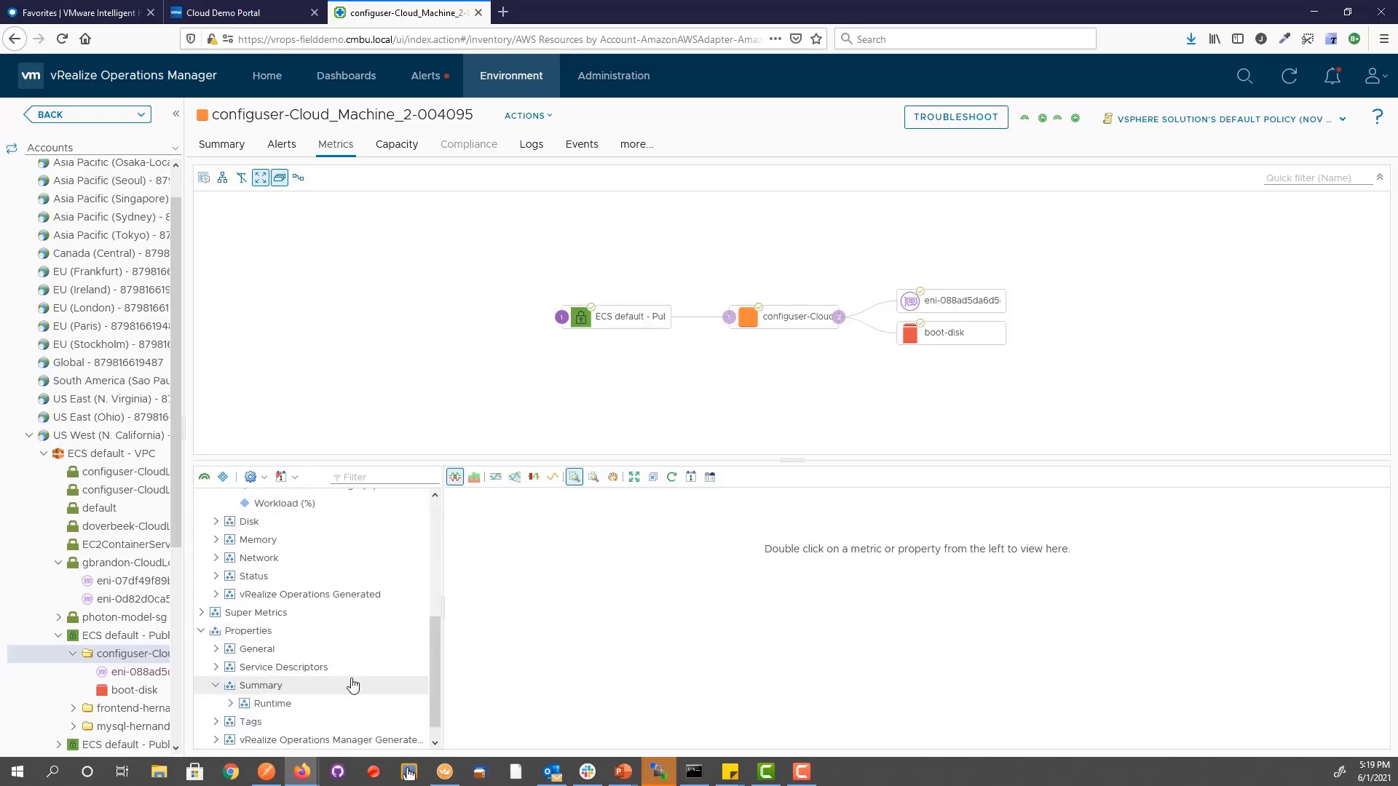
left_click(230, 704)
scroll(294, 695, "down", 1)
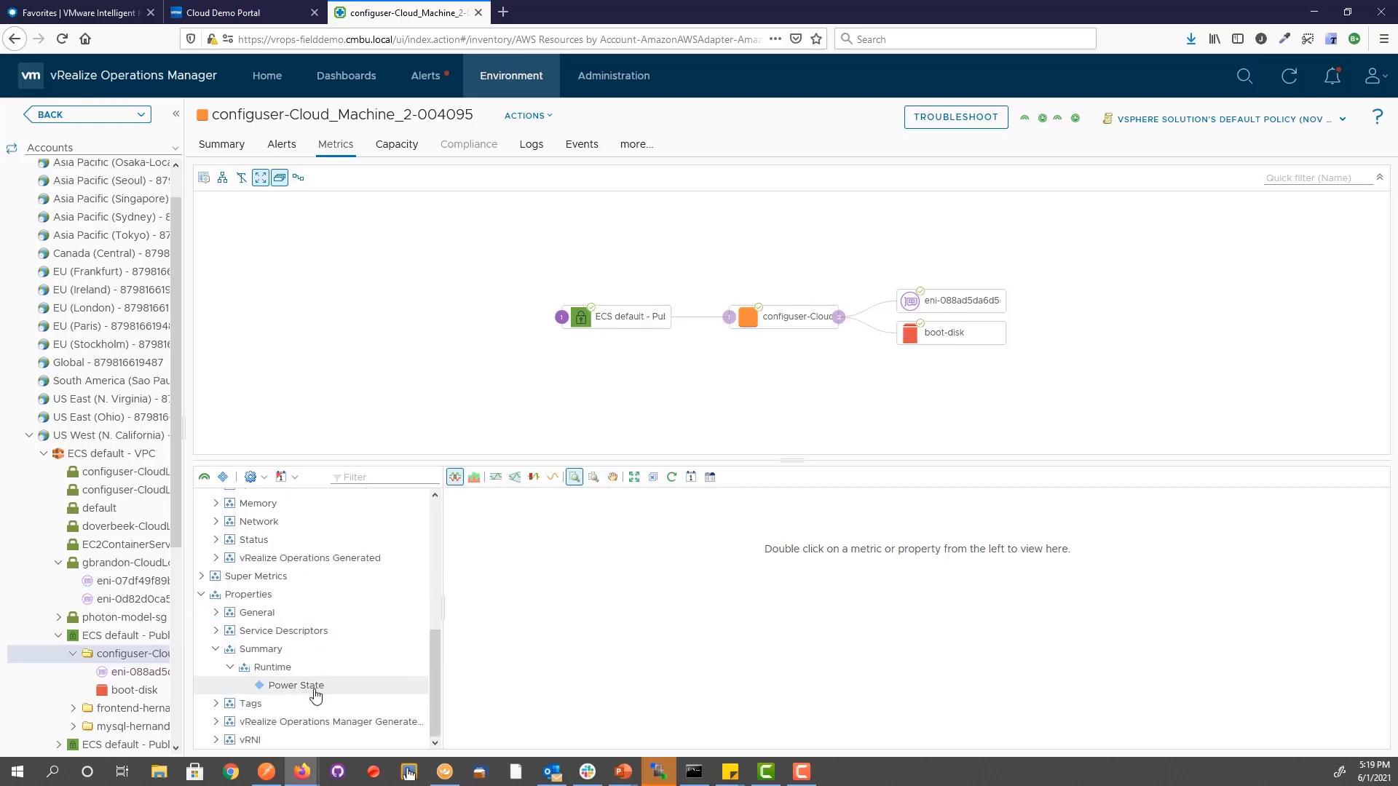
scroll(294, 701, "up", 5)
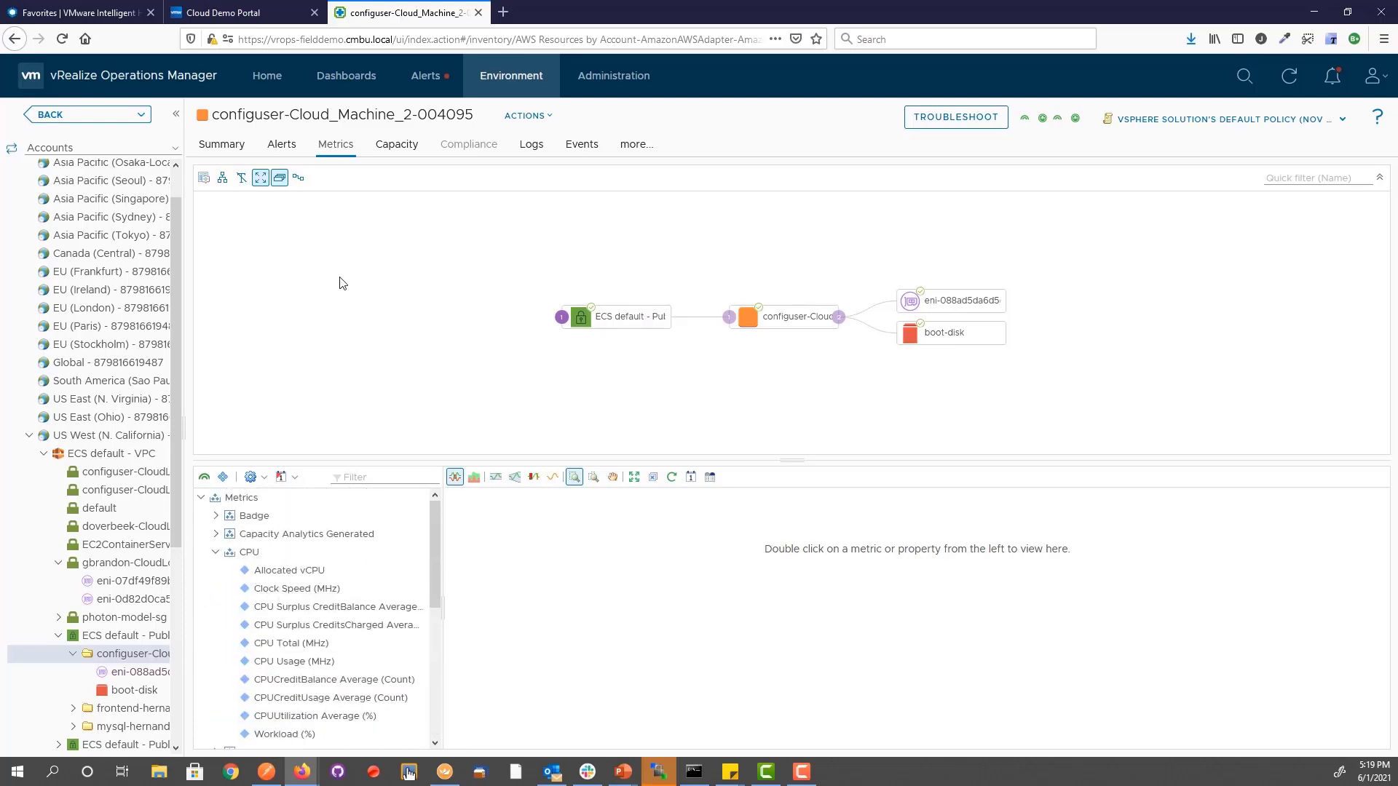
Review the EC2 instance's capacity forecasts for CPU and memory, ending on the CPU utilization chart.
left_click(397, 149)
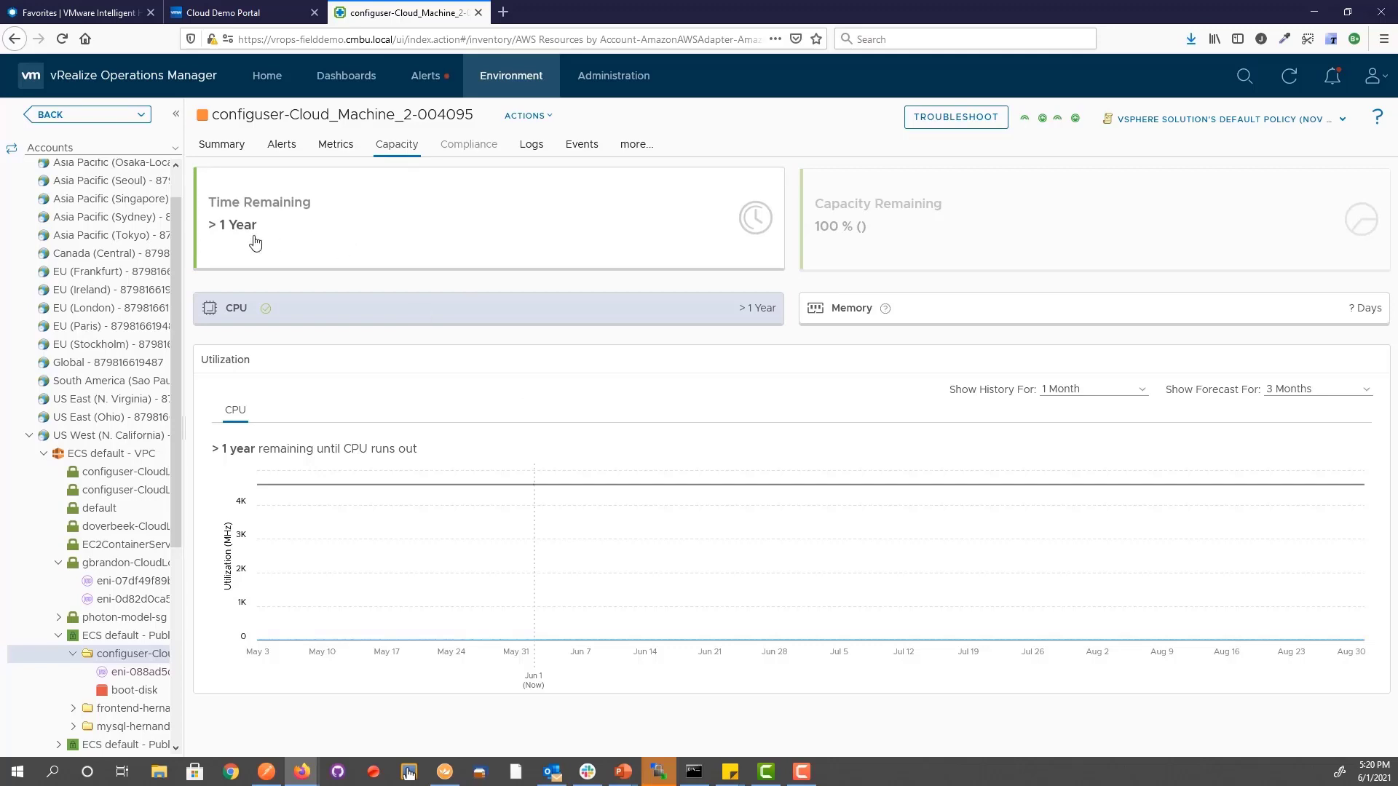
left_click(855, 317)
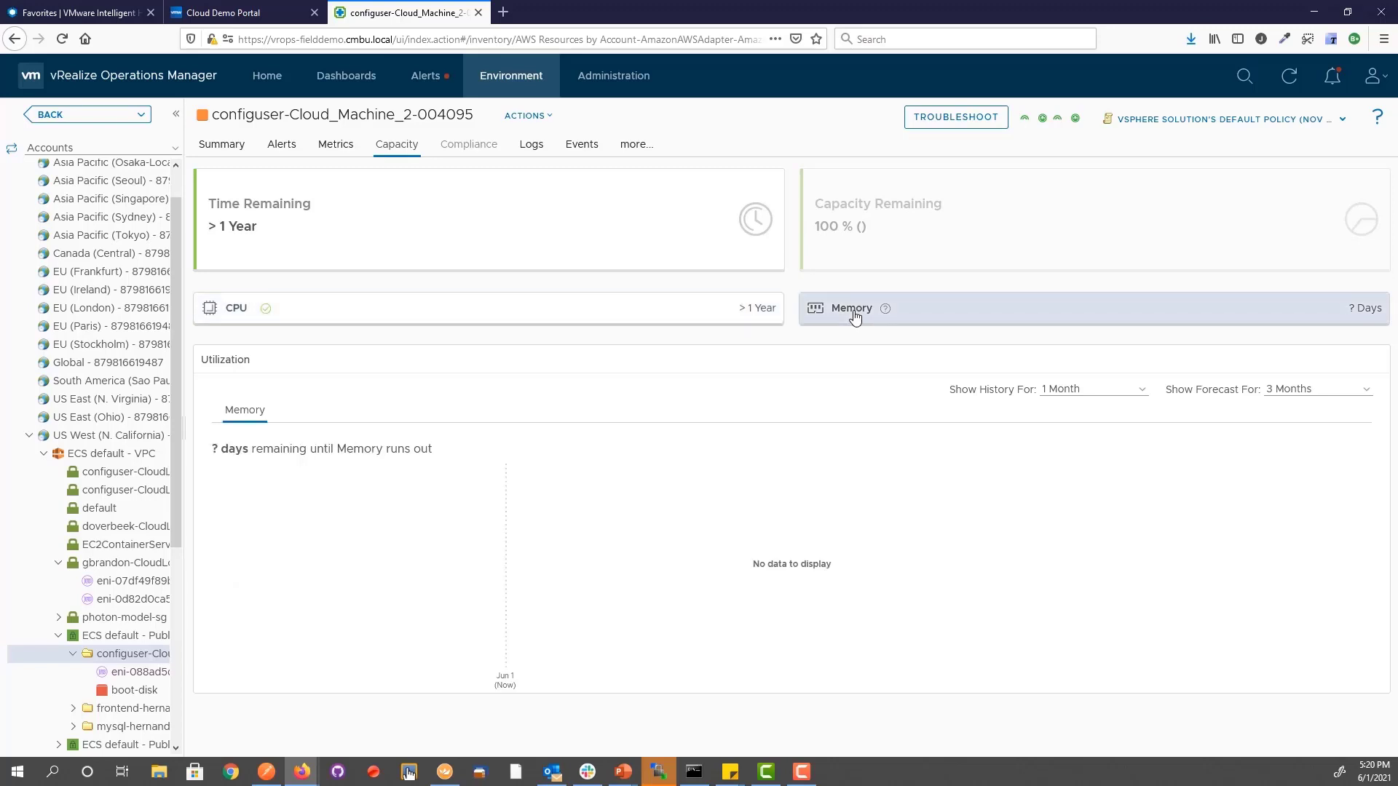
left_click(527, 318)
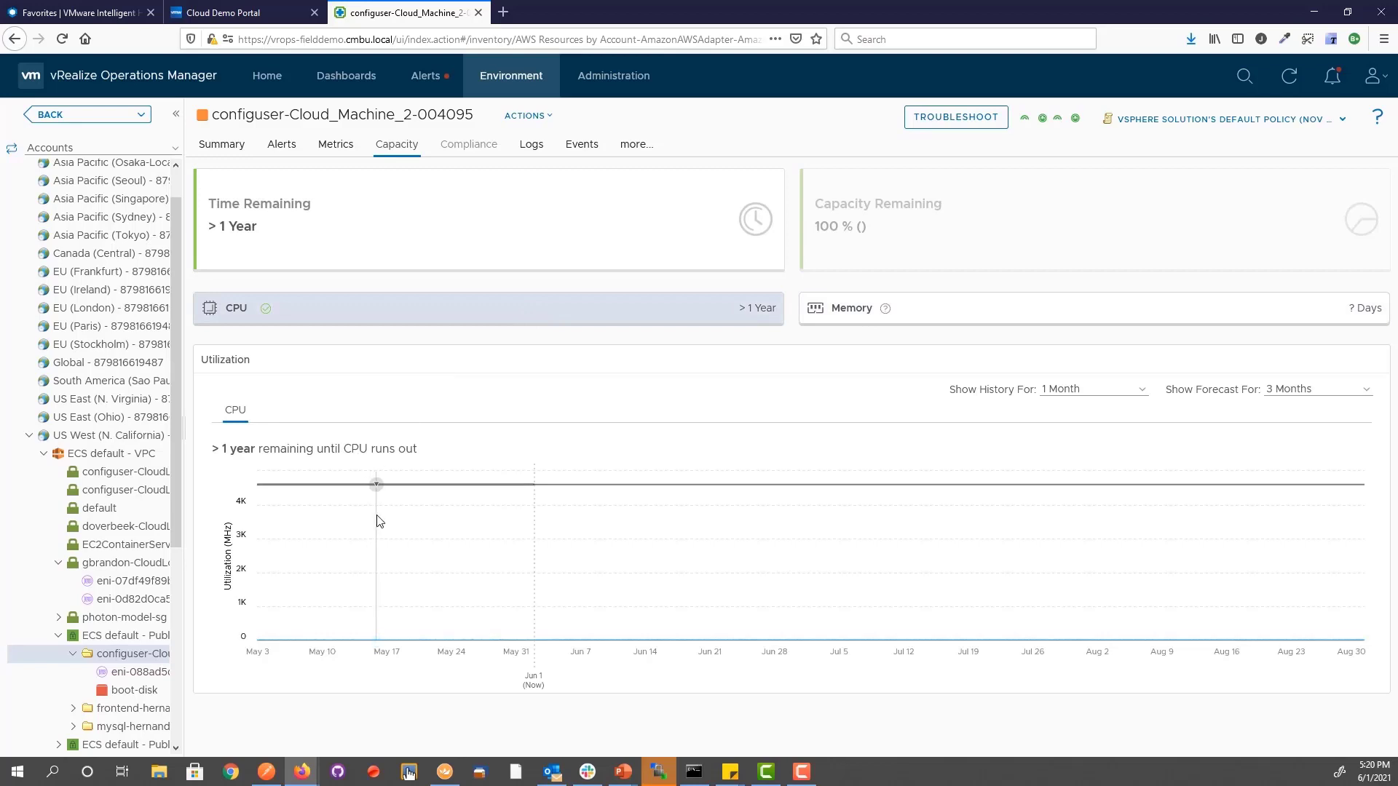
mouse_move(379, 521)
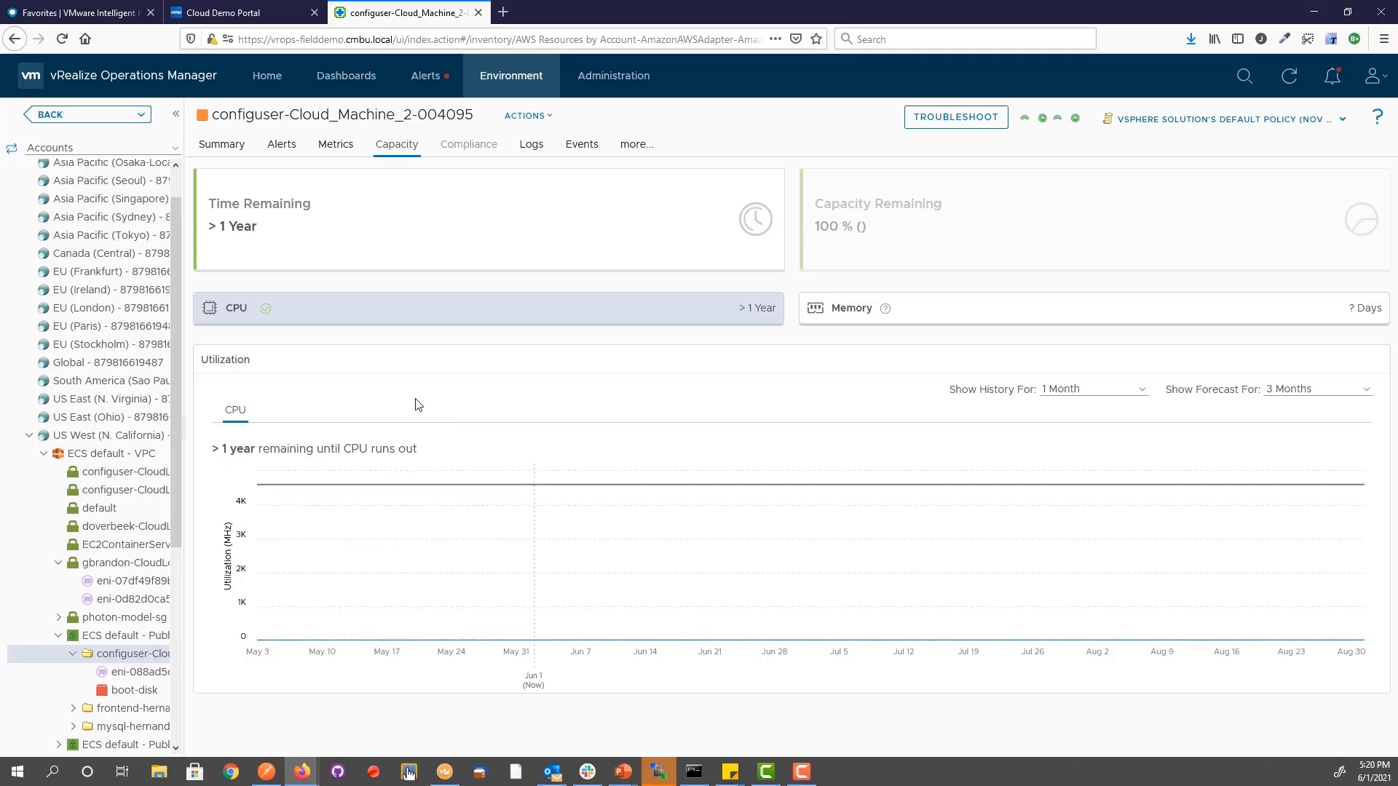
Start a Migration Planning: Public Cloud what-if scenario and name it Demo.
left_click(268, 76)
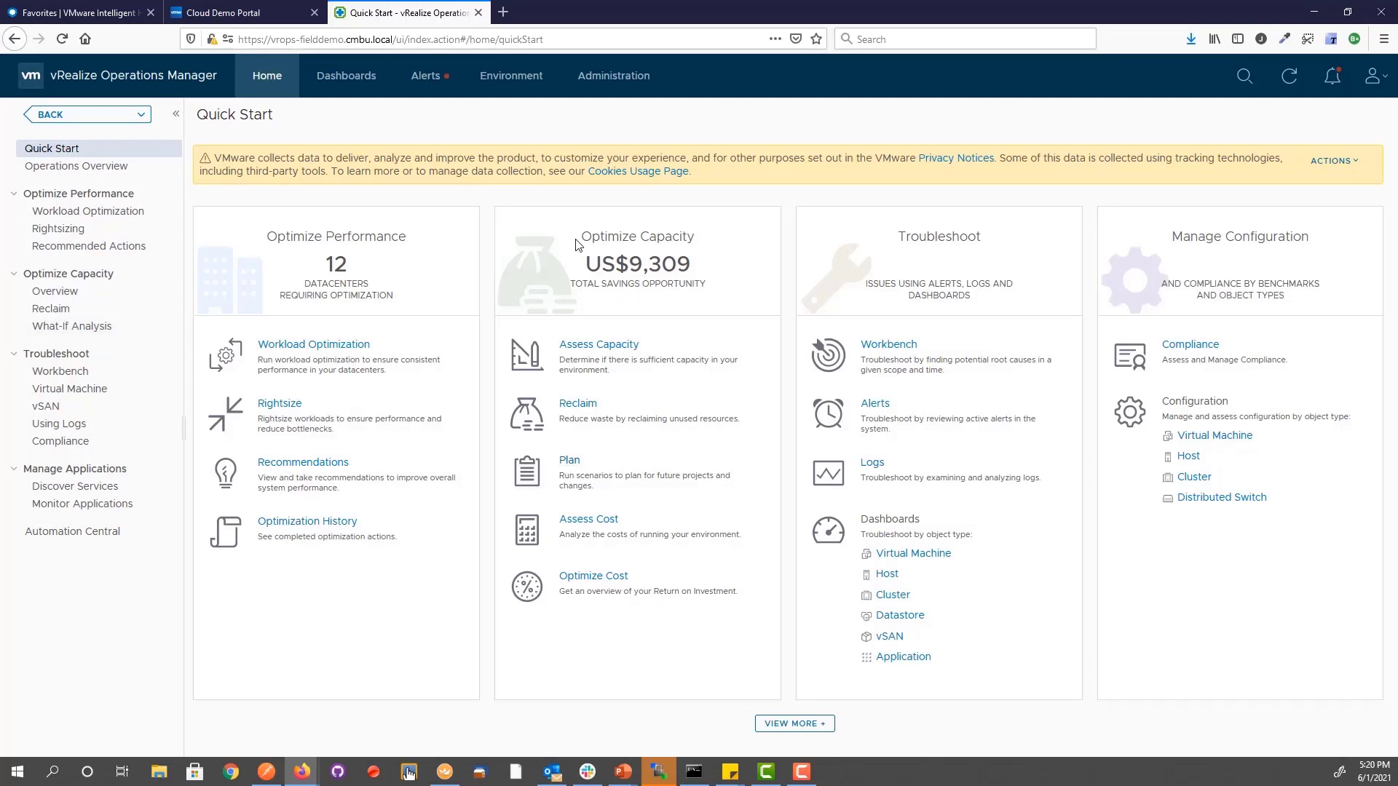
left_click(570, 461)
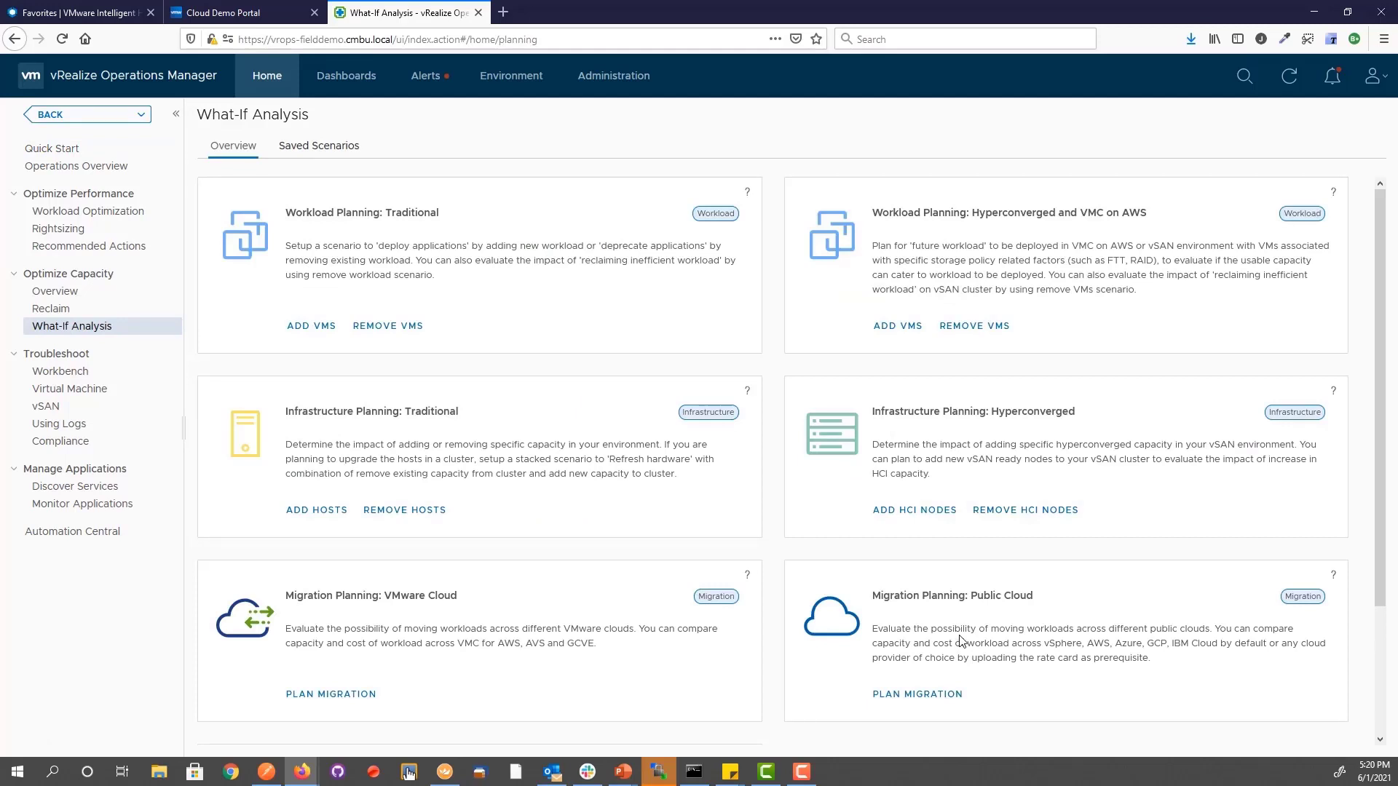
left_click(919, 695)
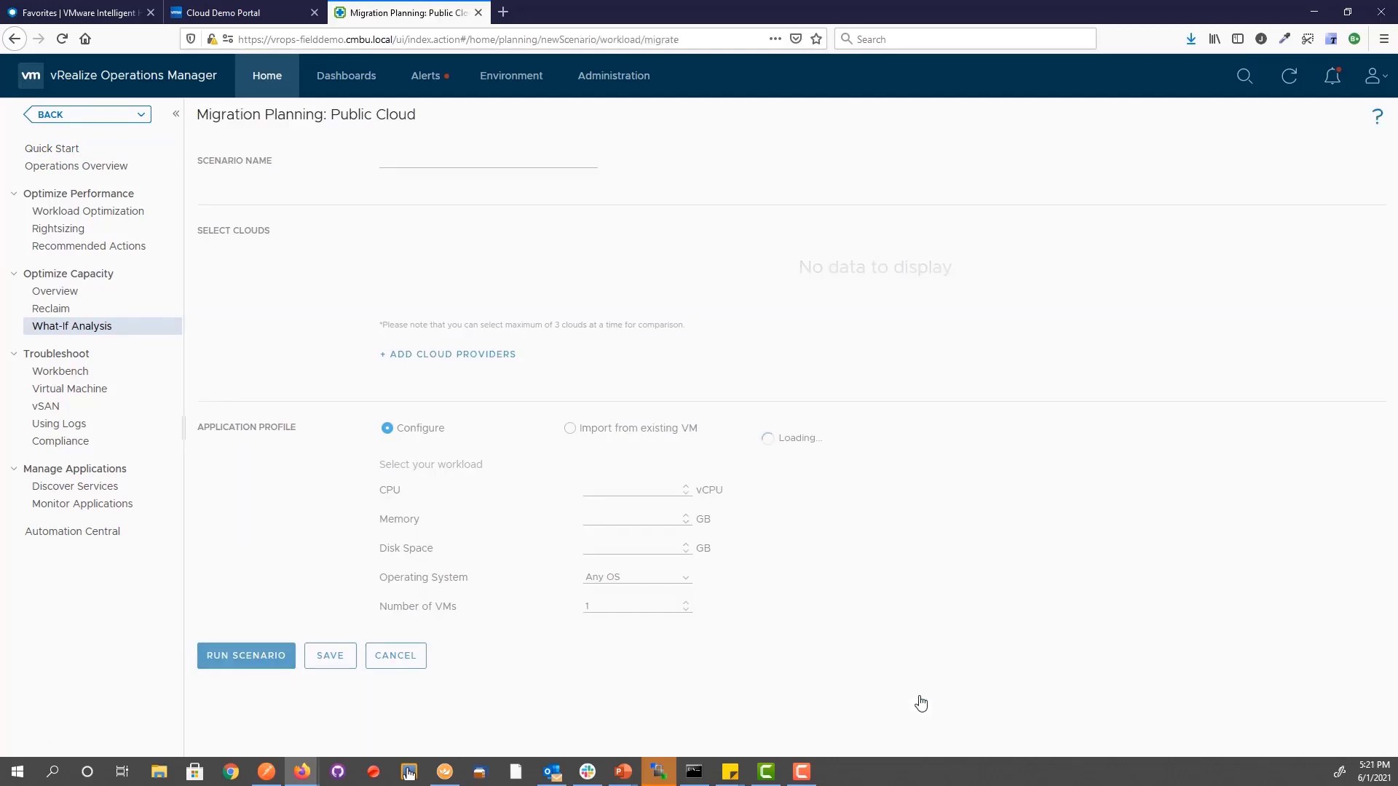
left_click(412, 165)
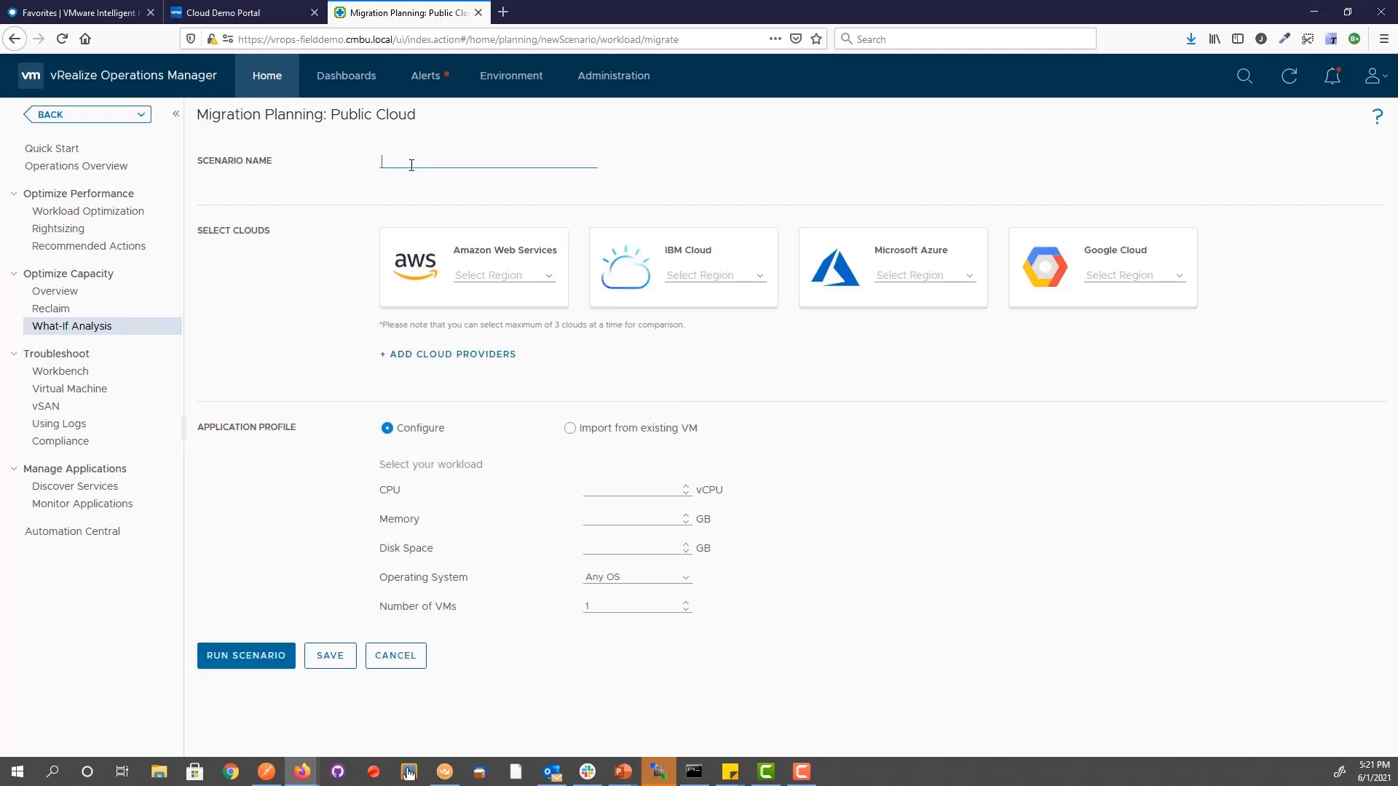
type("Demo")
Choose the us-east-2 US East (Ohio) region for Amazon Web Services and us-east-2 - Virginia for Microsoft Azure.
left_click(548, 277)
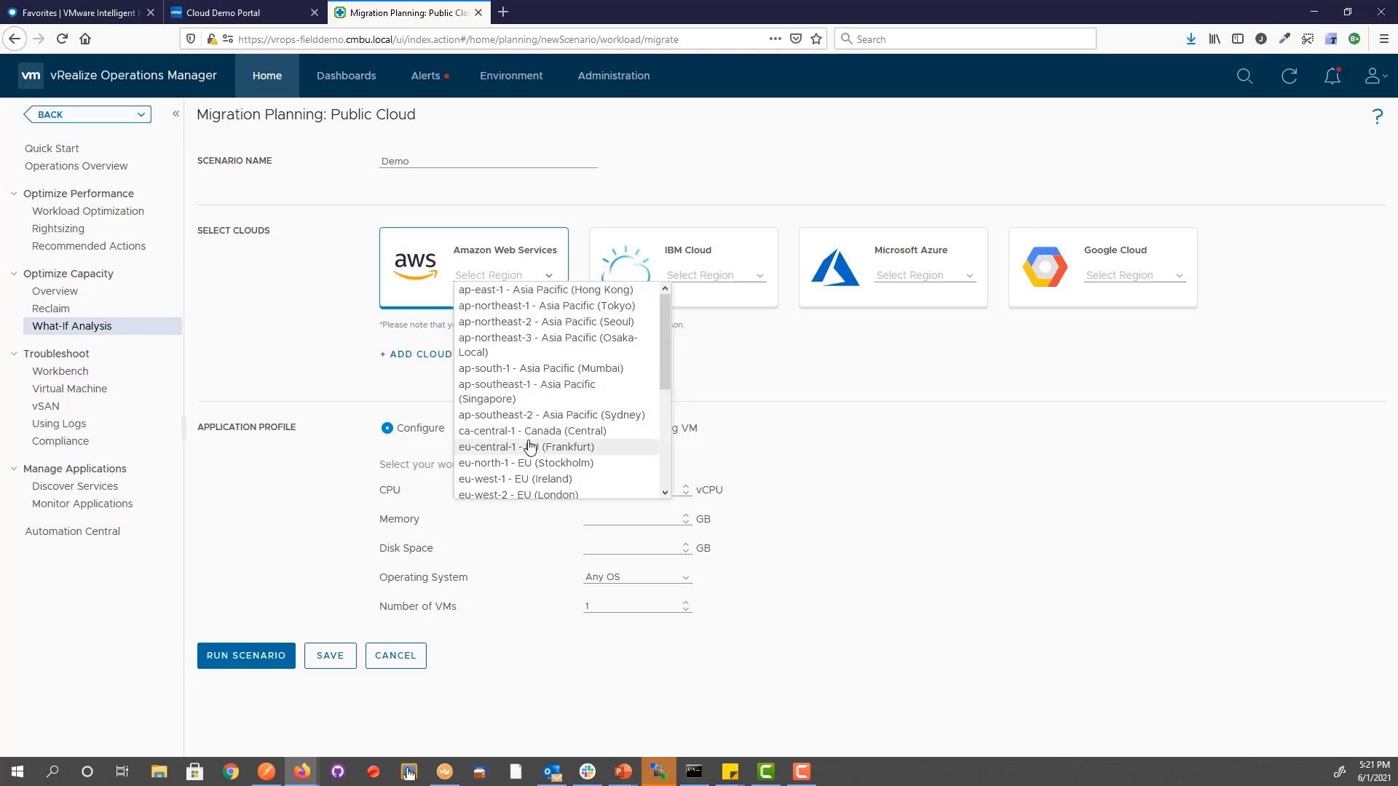
scroll(529, 445, "down", 4)
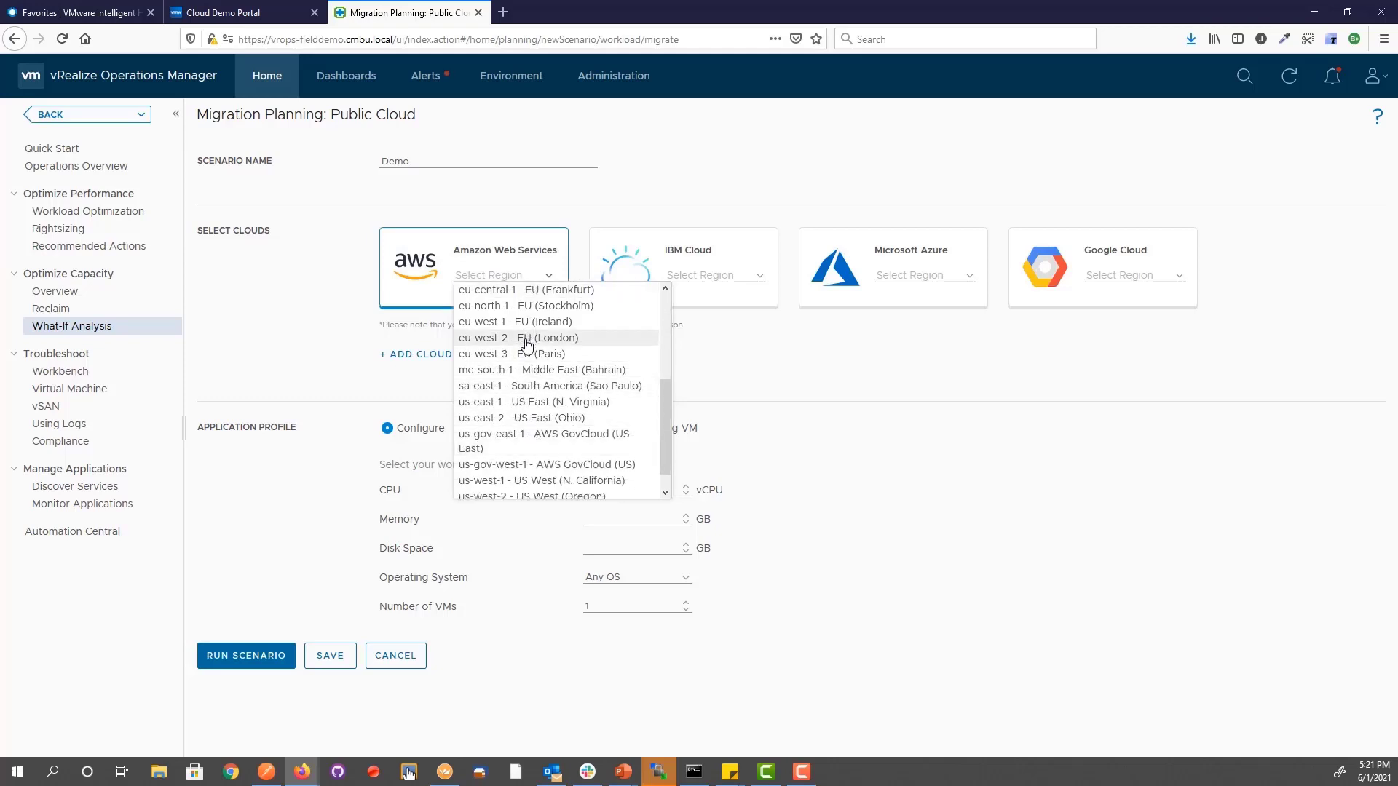
left_click(530, 419)
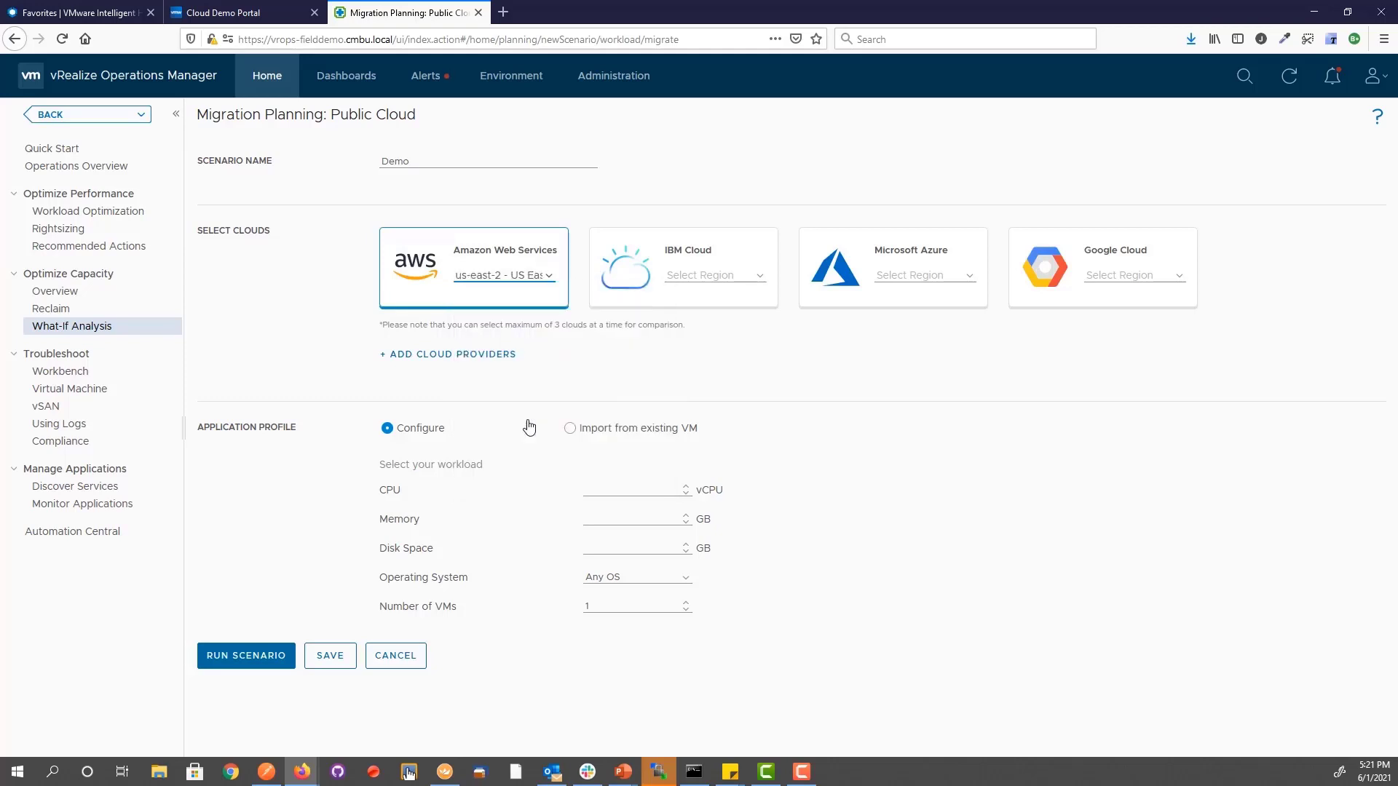
left_click(970, 275)
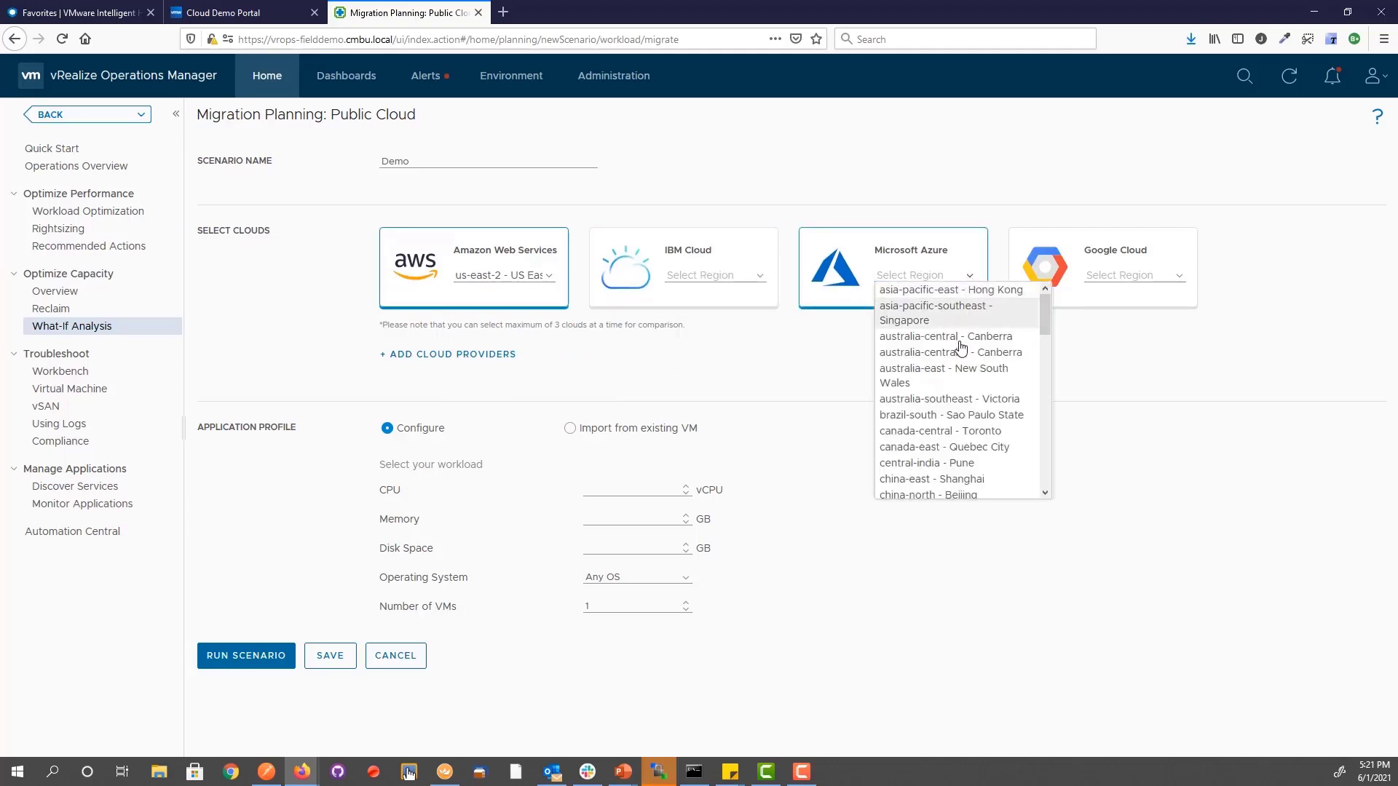
scroll(962, 428, "down", 6)
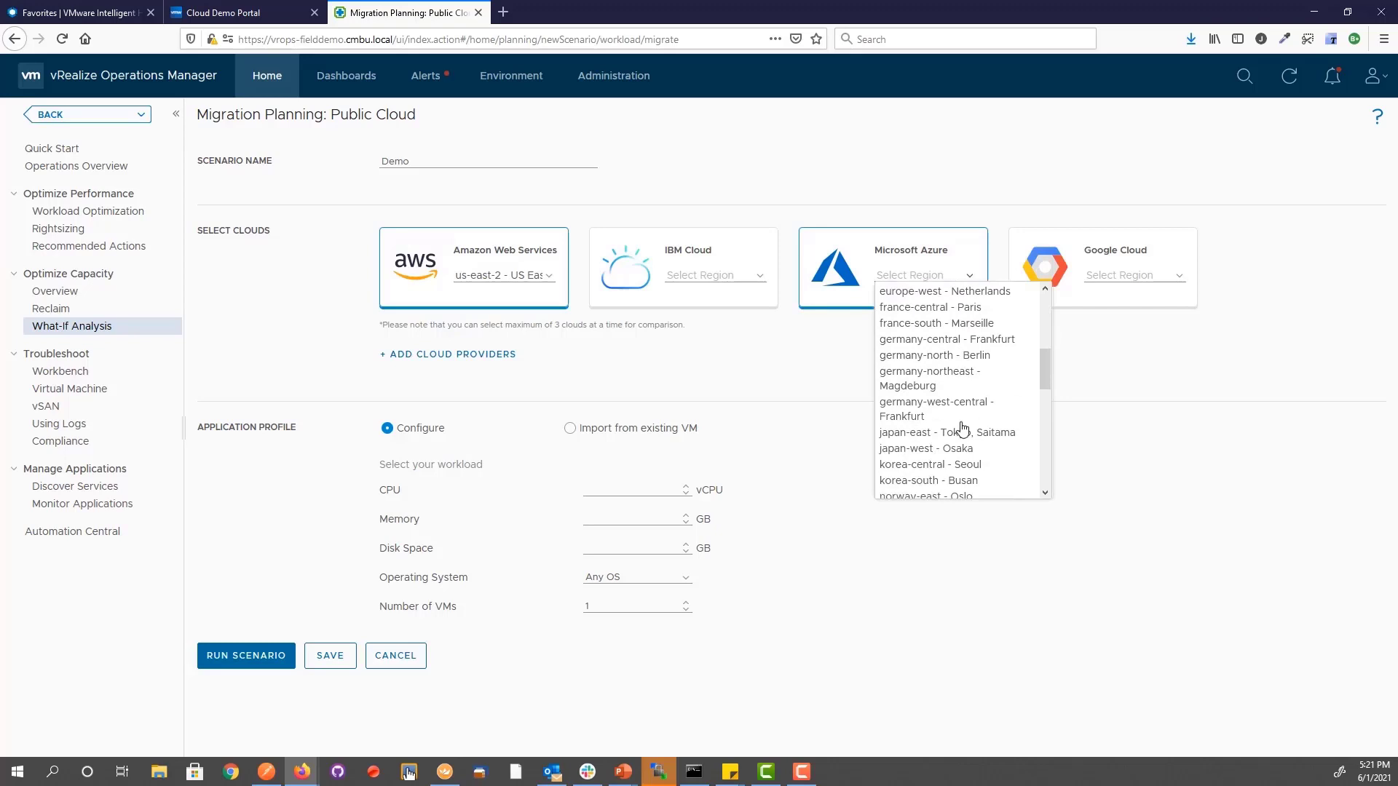
scroll(963, 428, "down", 5)
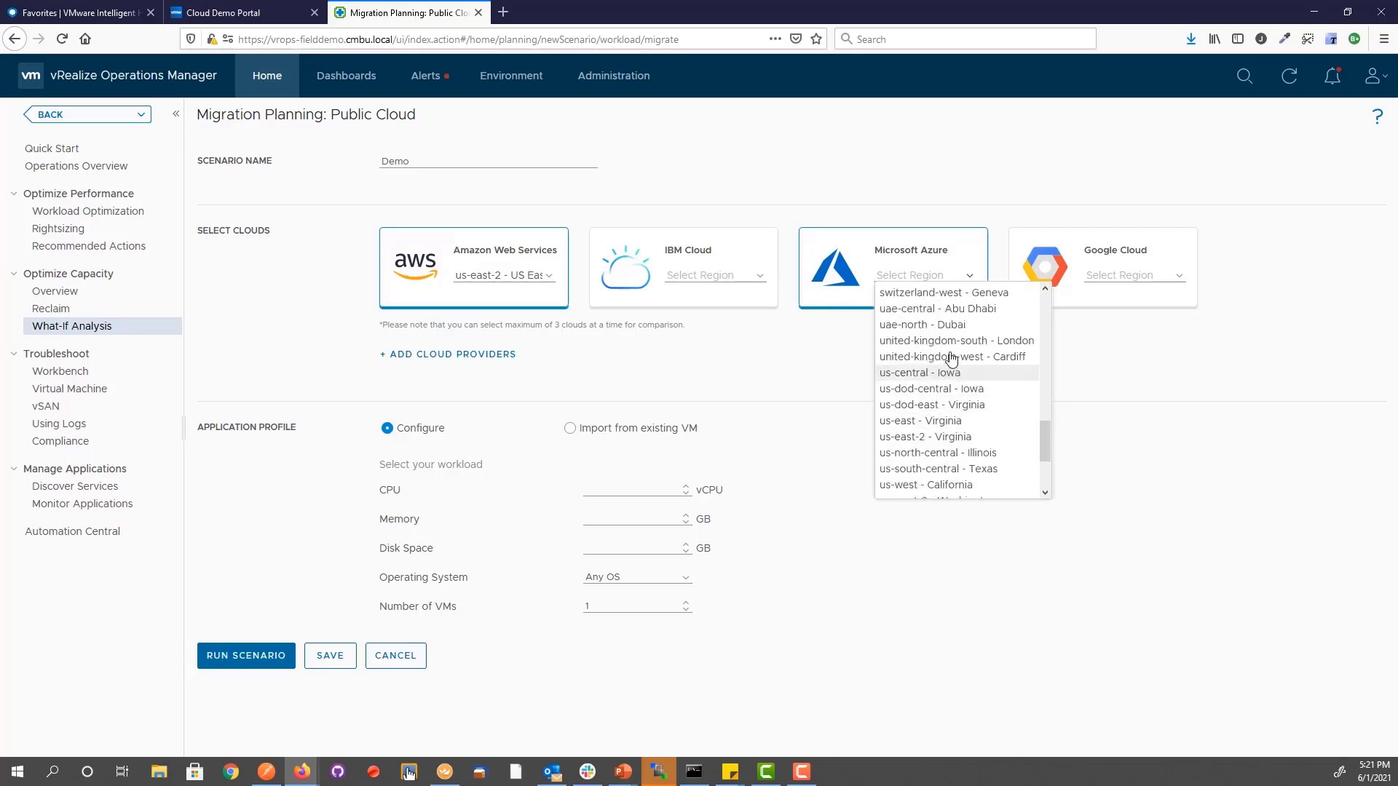
left_click(939, 437)
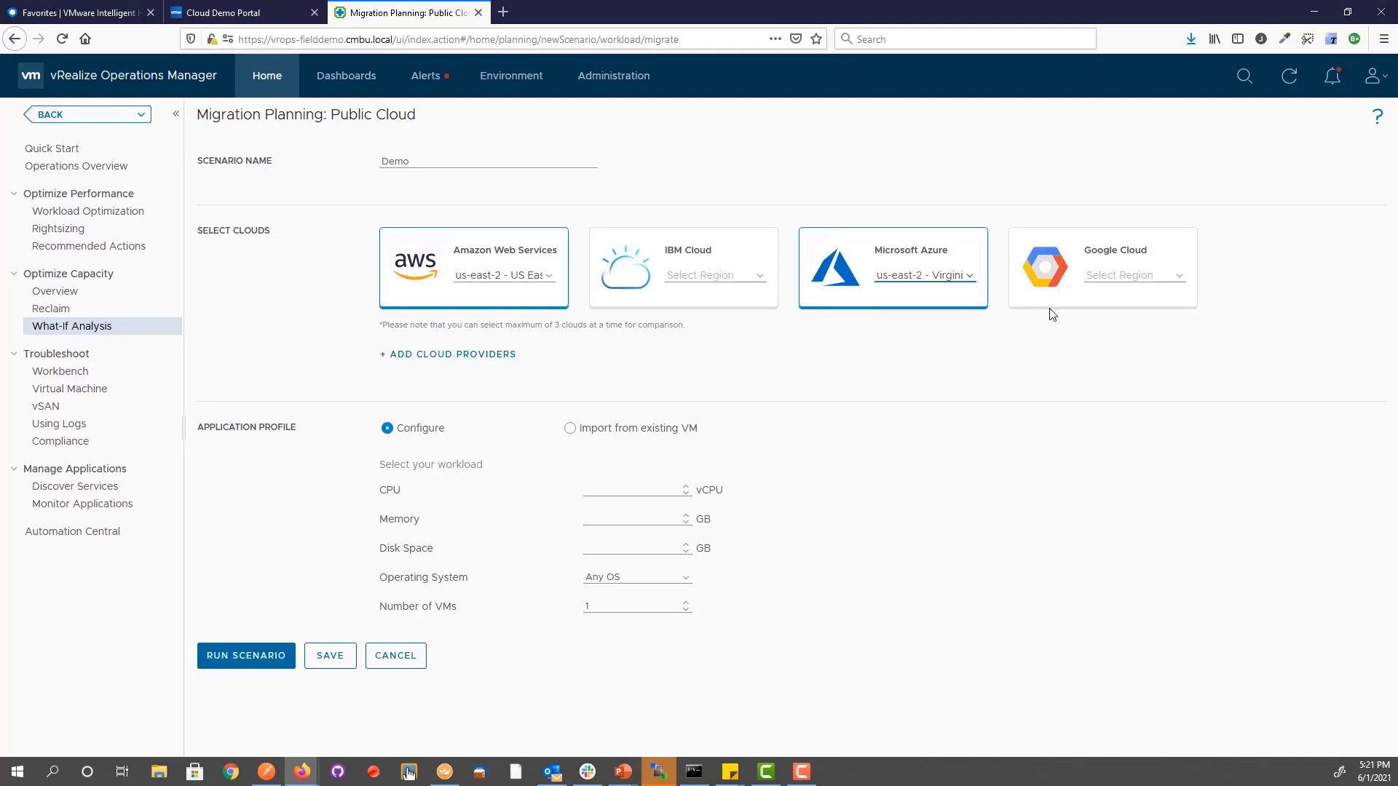
Choose the us-east4 - Northern Virginia region for Google Cloud.
left_click(1179, 277)
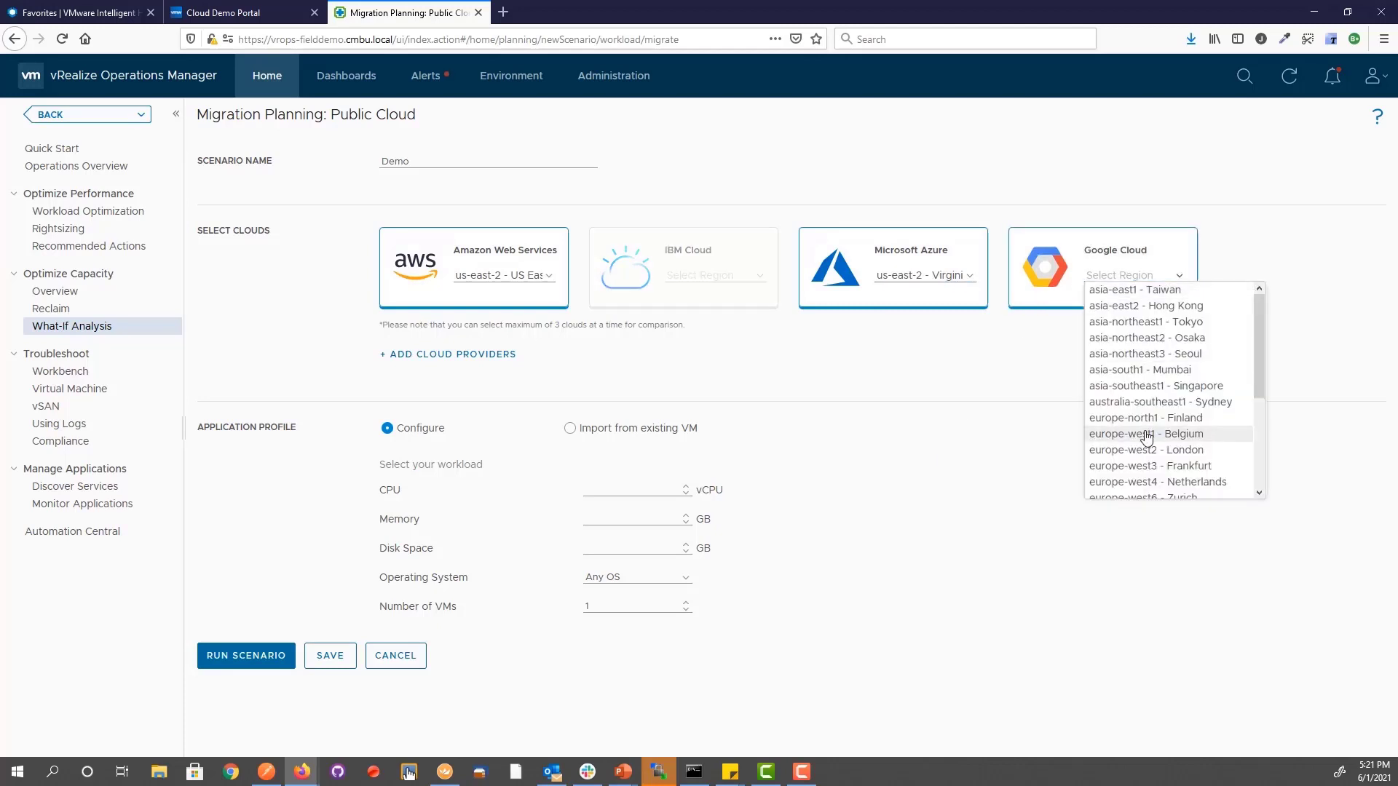
scroll(1146, 437, "down", 3)
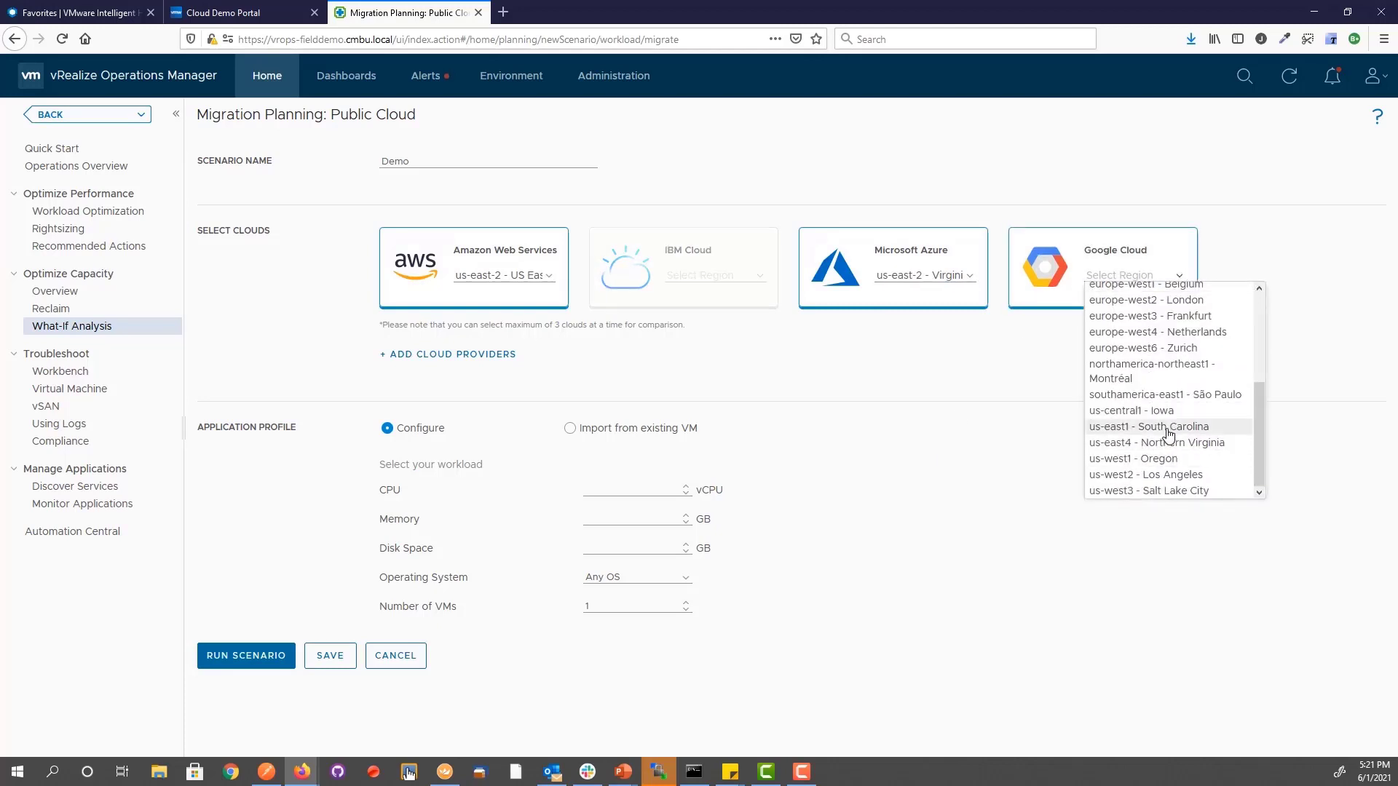
left_click(1165, 443)
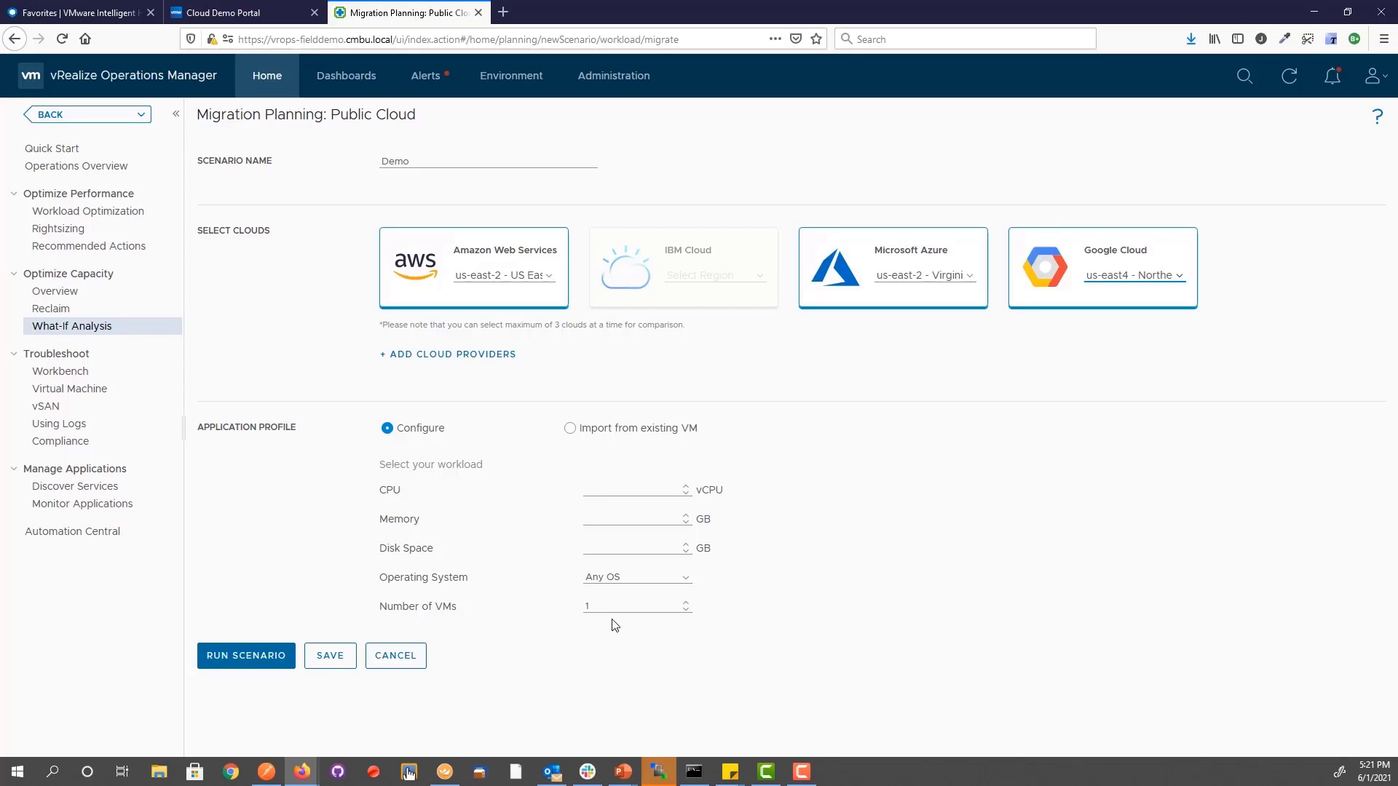
Import the application profile from existing VMs, selecting all 50 VMs on the first page of the list.
left_click(570, 429)
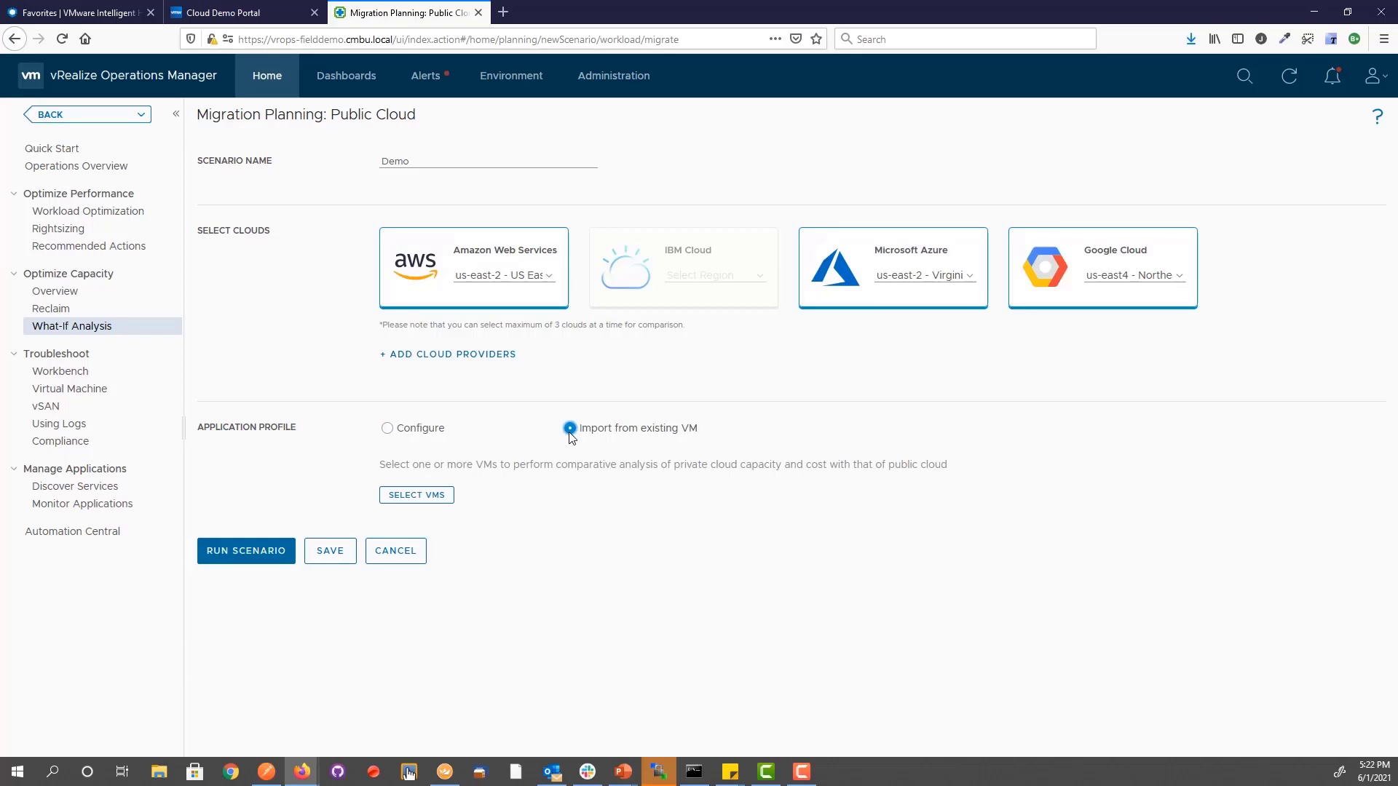
left_click(396, 495)
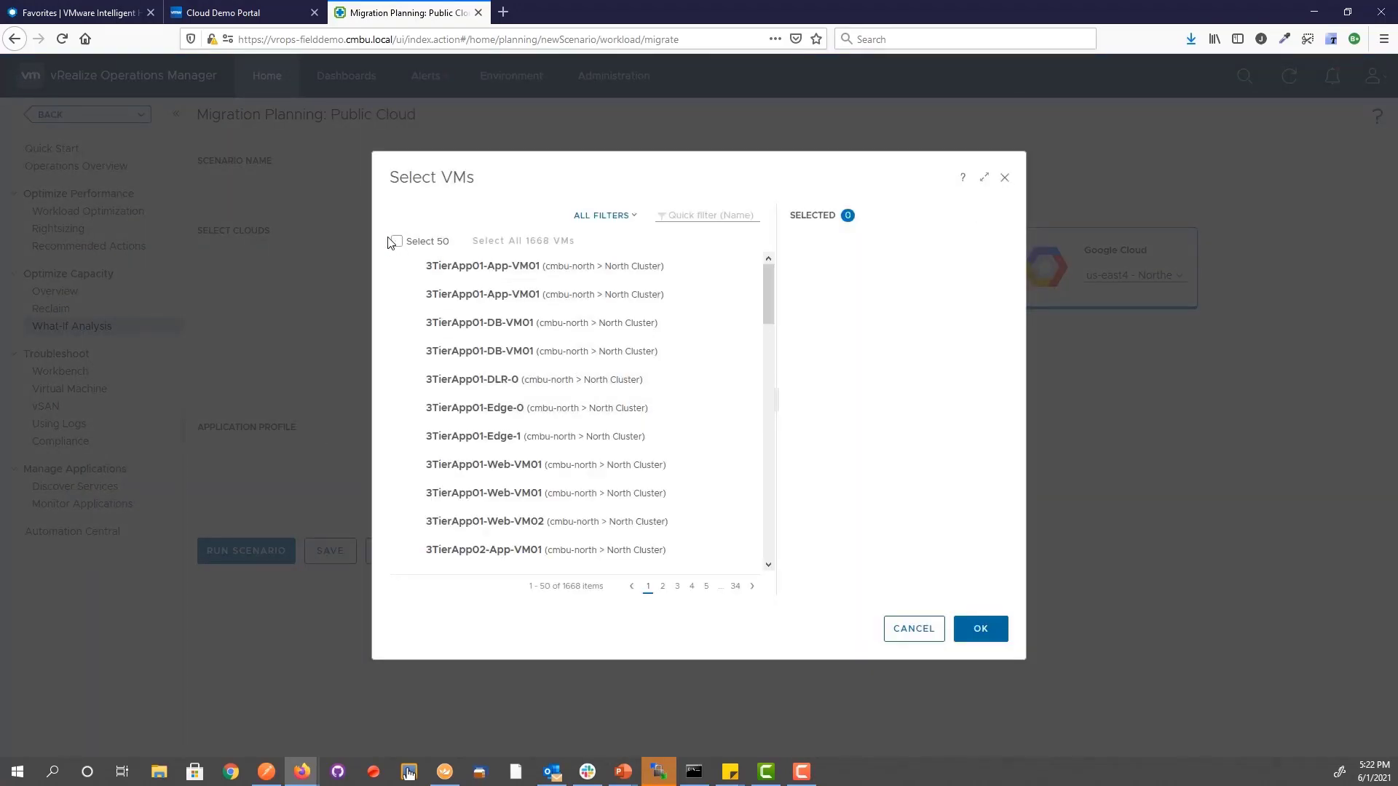
left_click(397, 242)
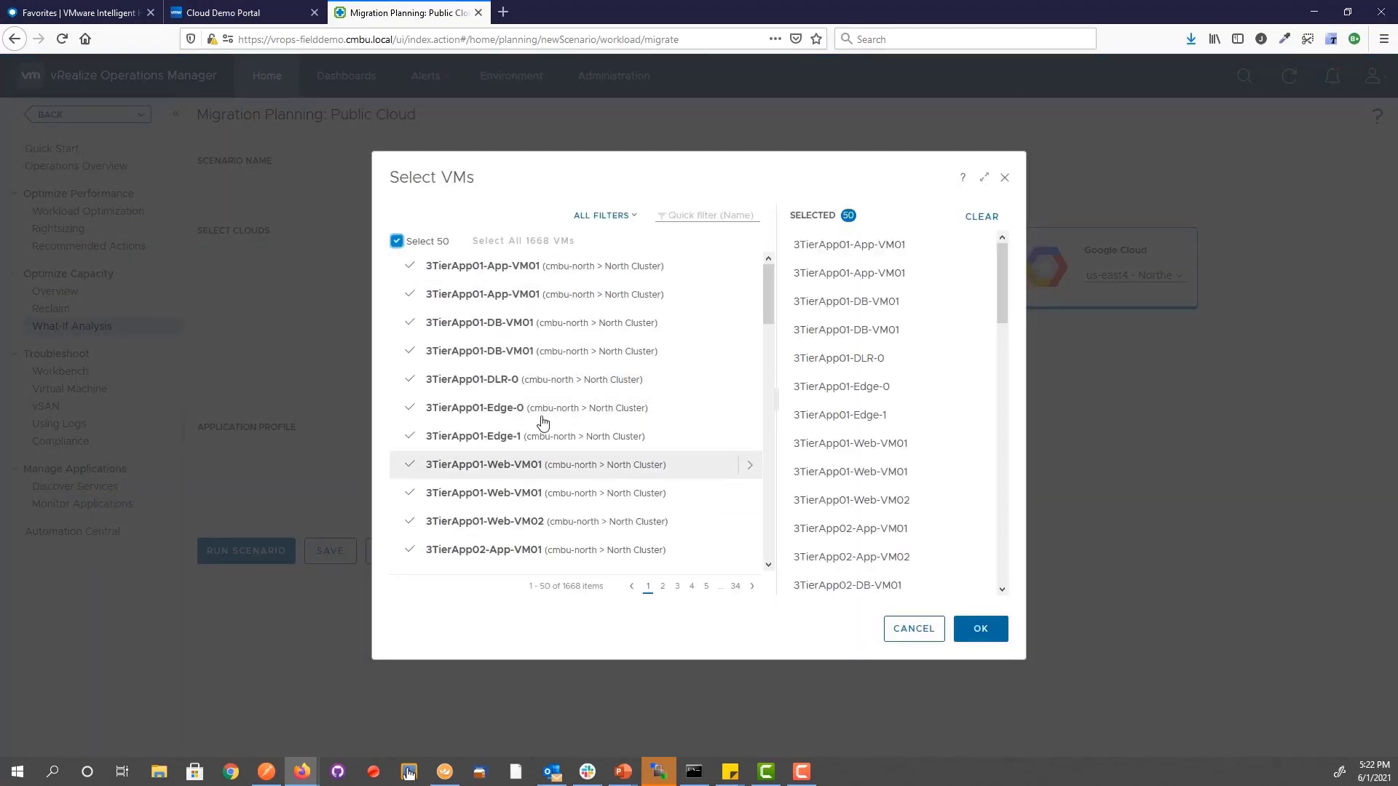
scroll(549, 362, "down", 1)
scroll(550, 362, "down", 1)
scroll(546, 353, "up", 2)
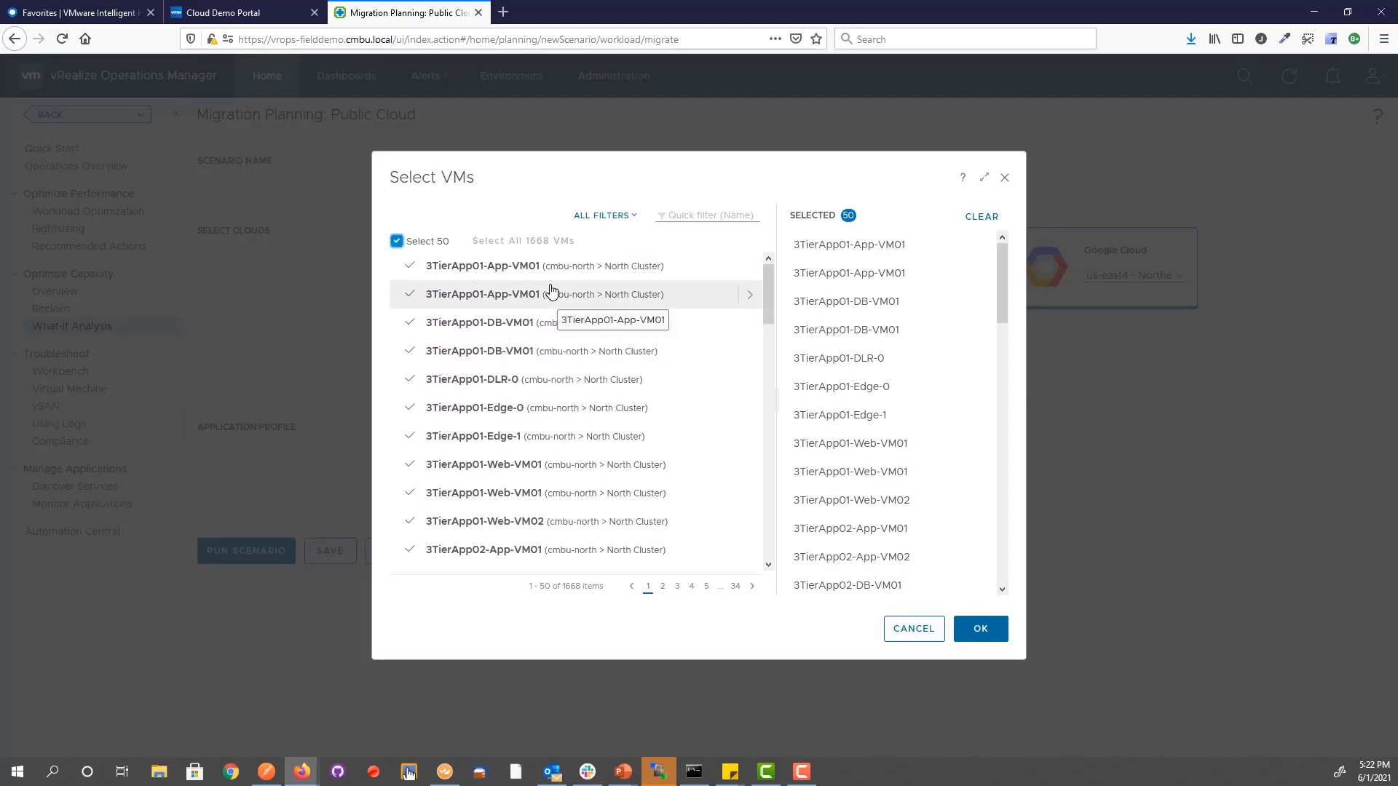
left_click(983, 631)
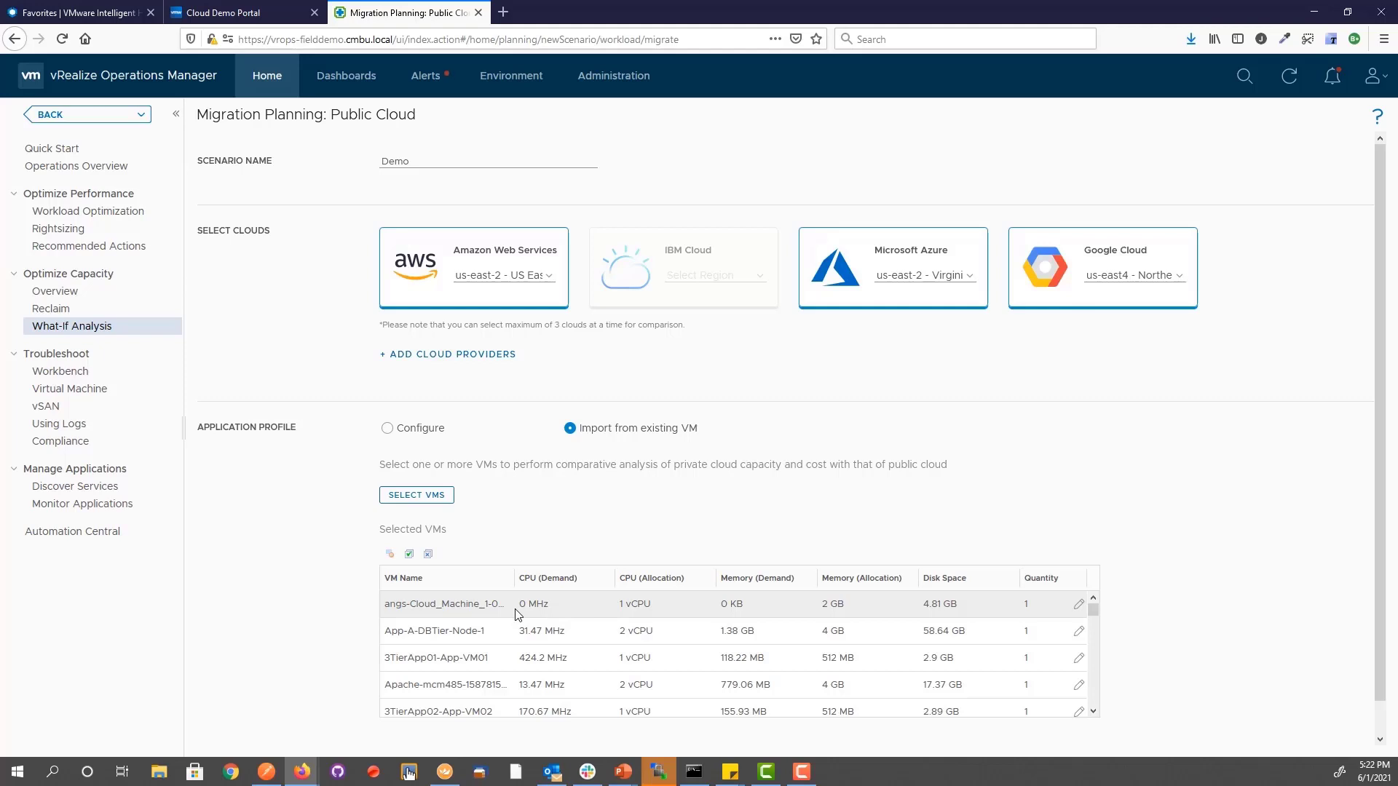
Review the selected VMs' CPU, memory, disk space and quantity figures and run the Demo scenario.
scroll(515, 614, "down", 3)
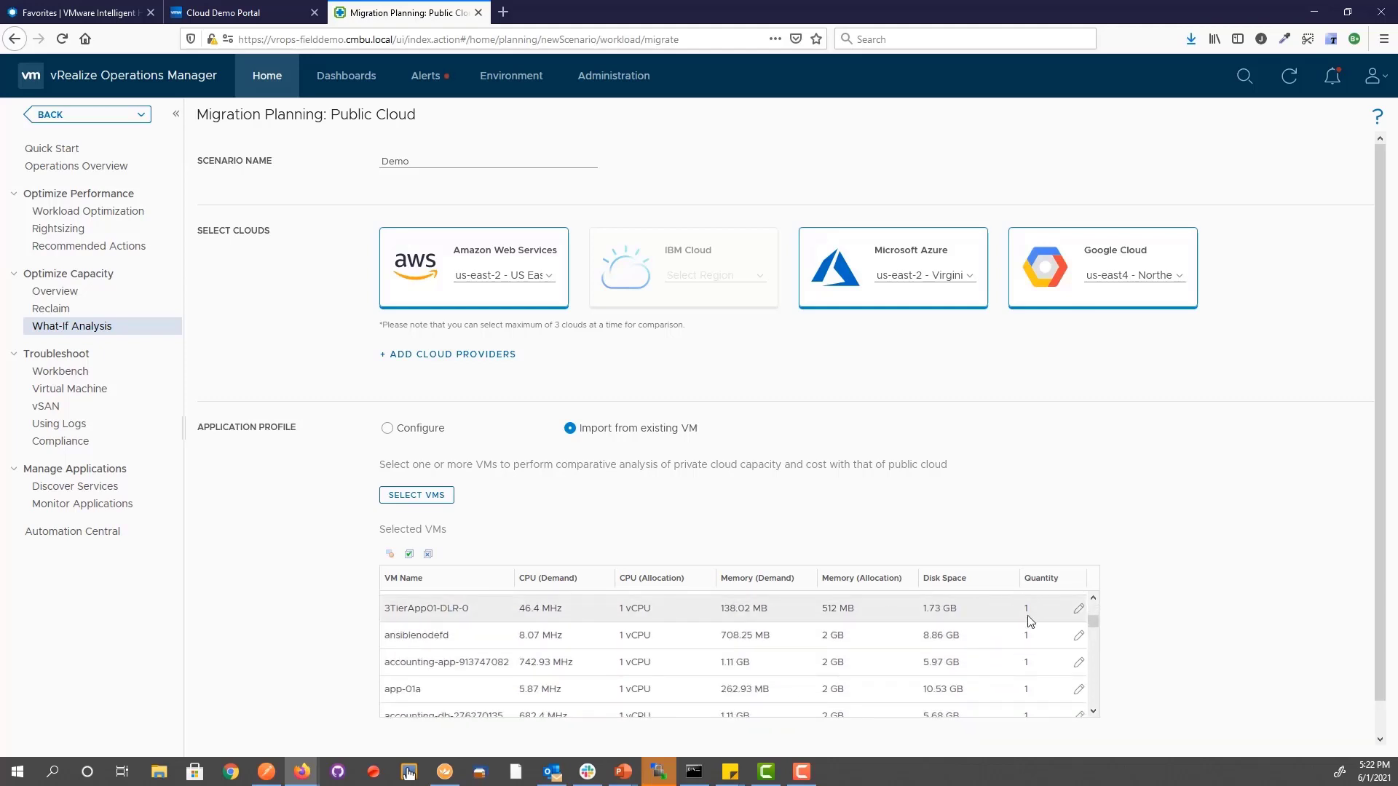
scroll(1211, 653, "down", 1)
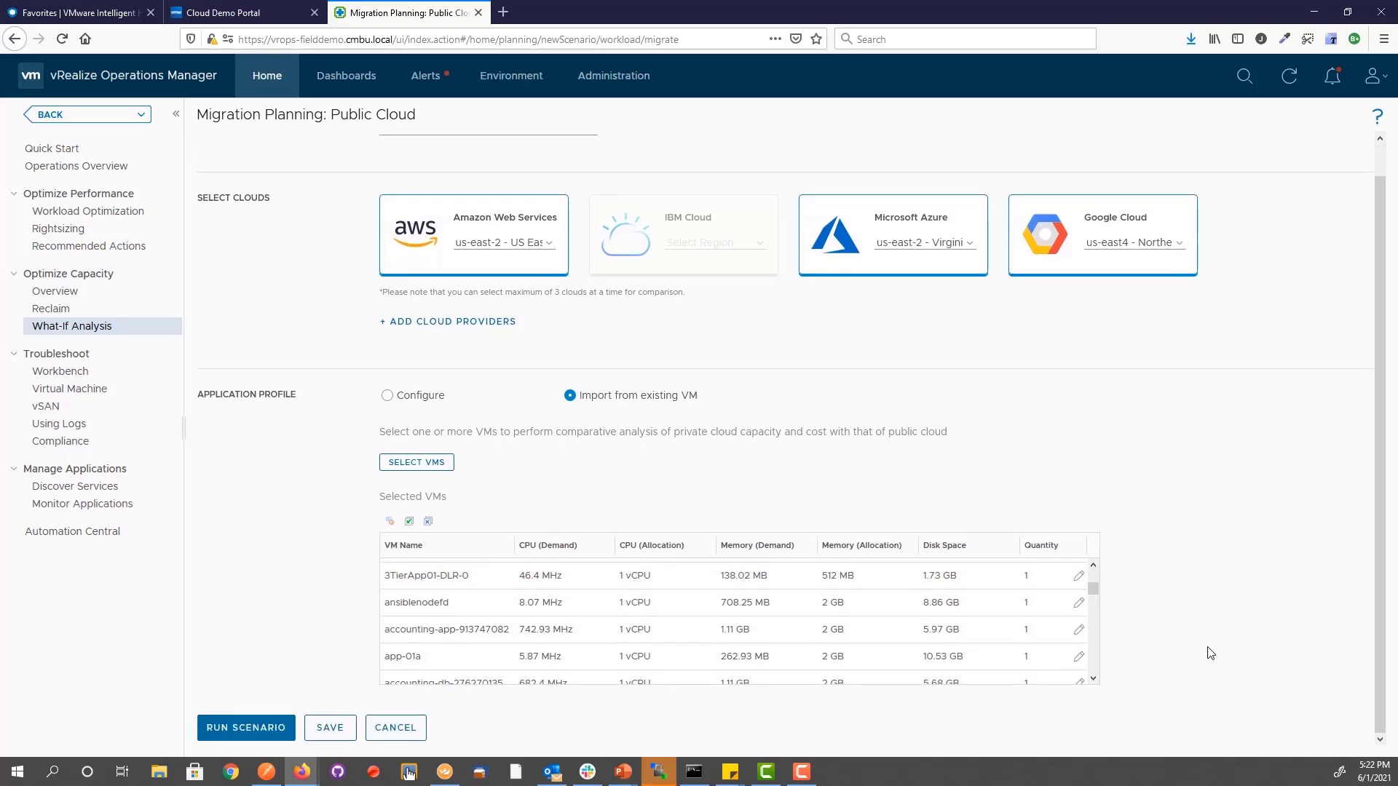
scroll(713, 619, "up", 3)
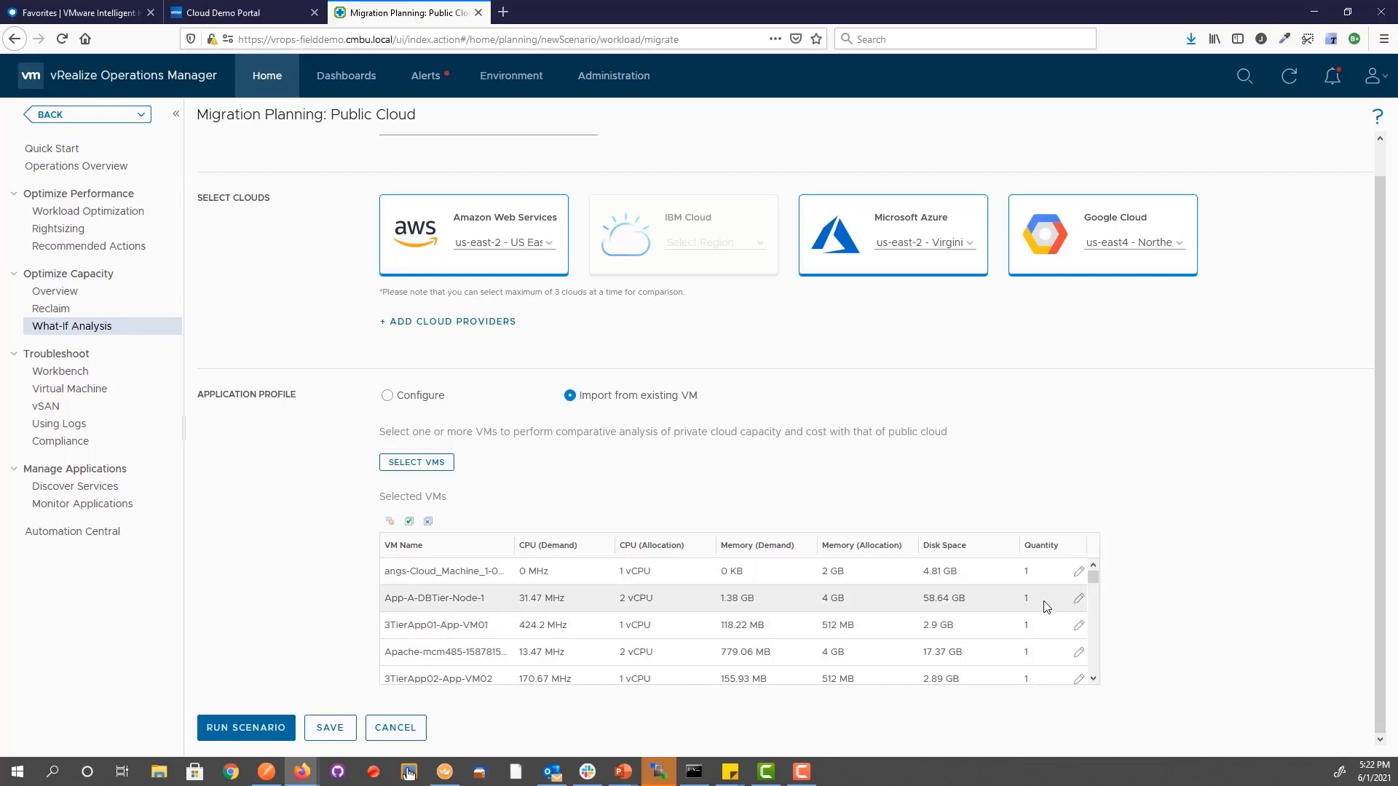
left_click(257, 728)
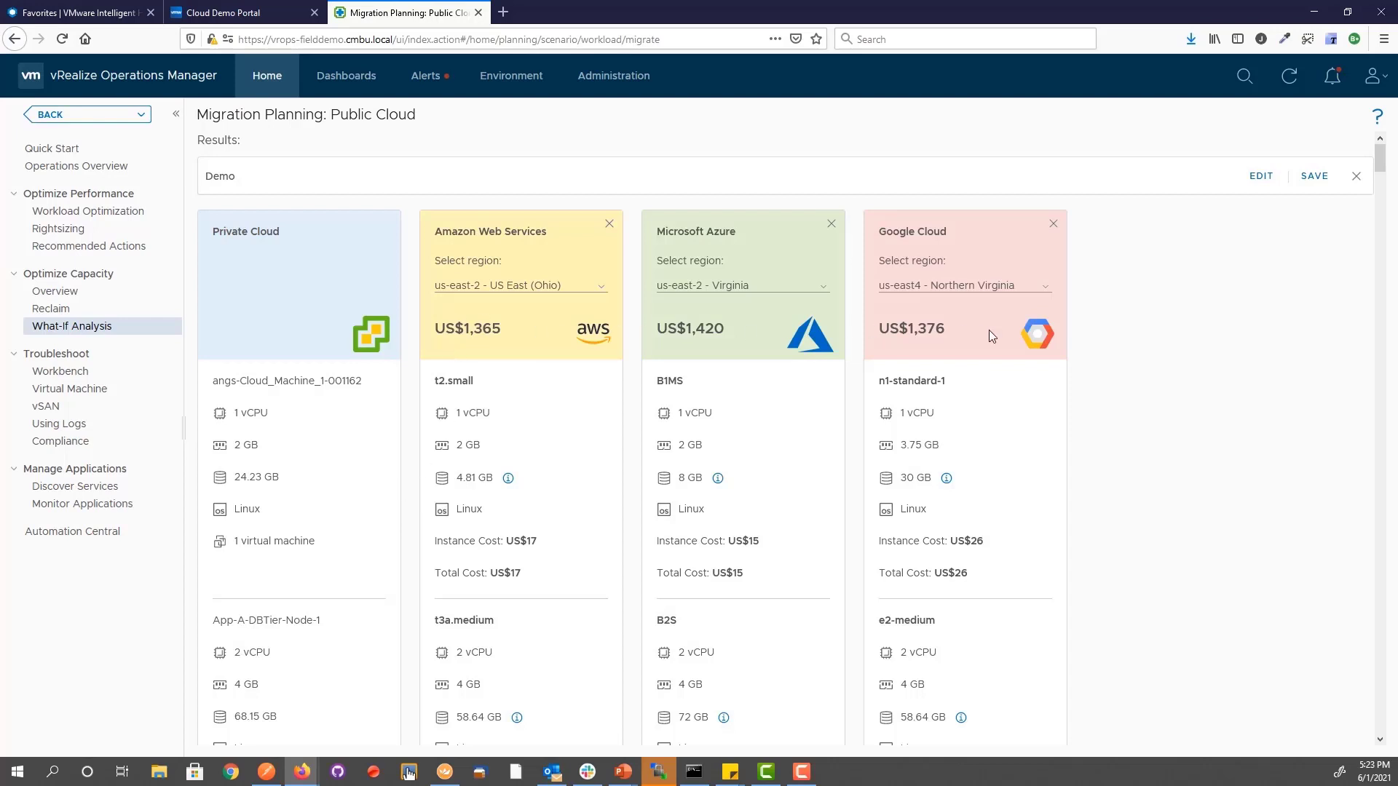
Check the AWS region choices in the results, reopen the Demo scenario for editing and close it without saving.
left_click(599, 290)
left_click(599, 291)
left_click(1260, 179)
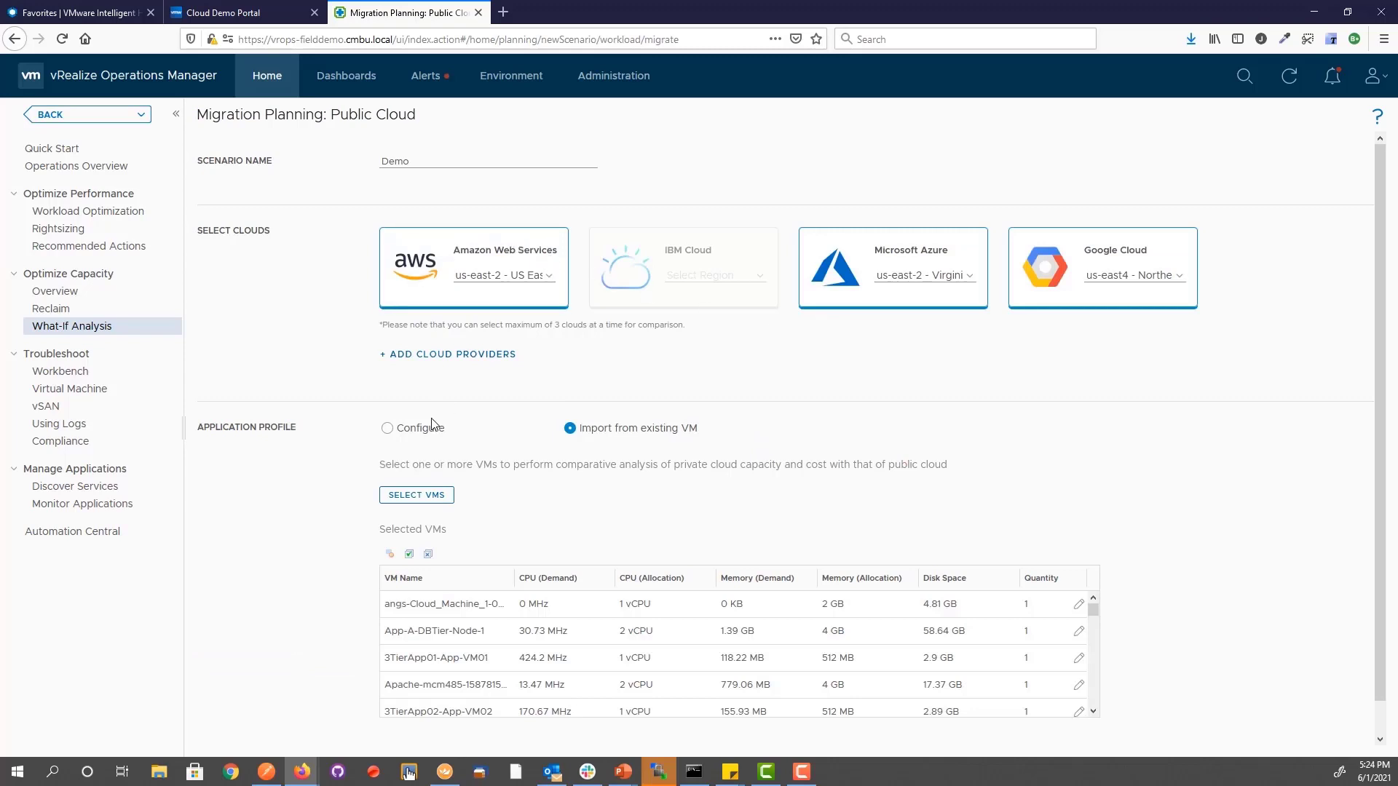
scroll(335, 656, "down", 1)
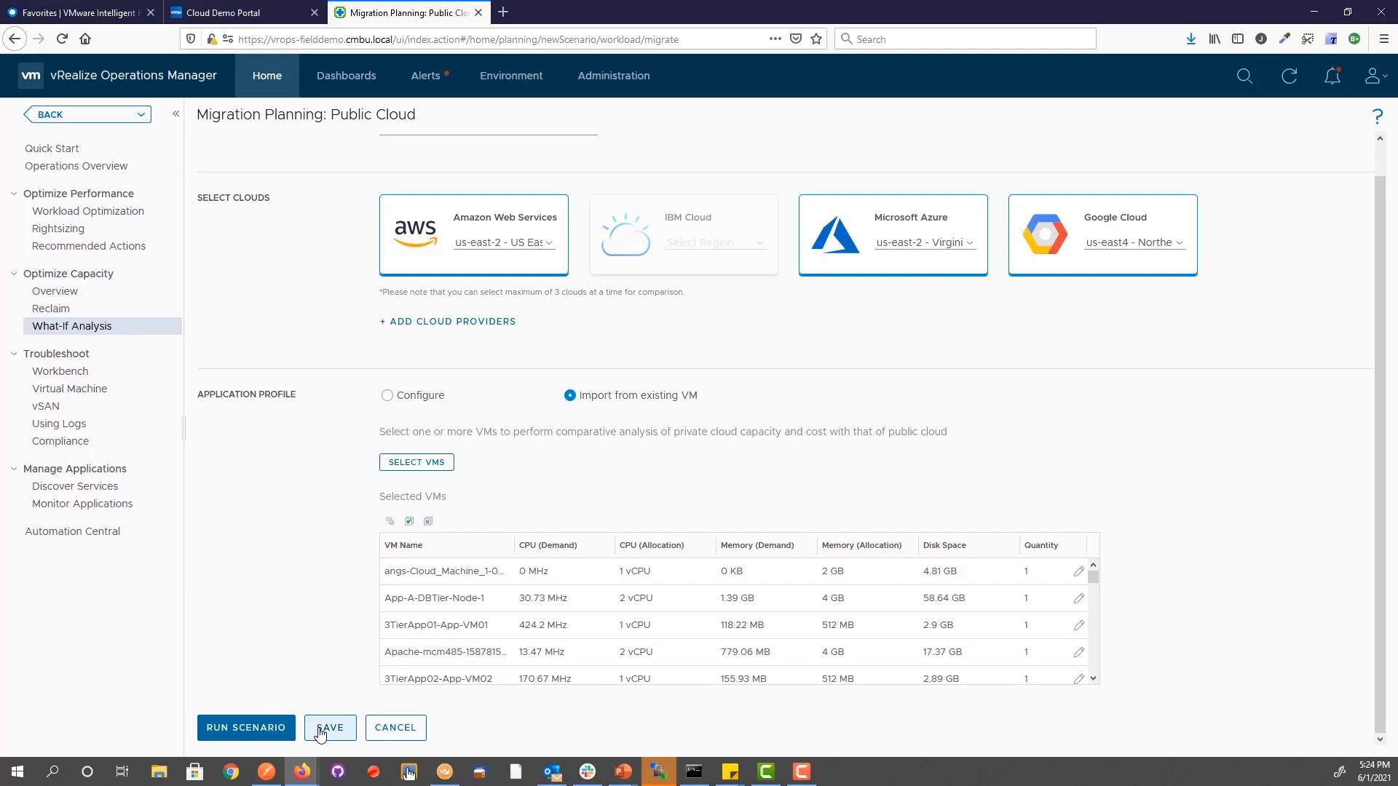
left_click(392, 729)
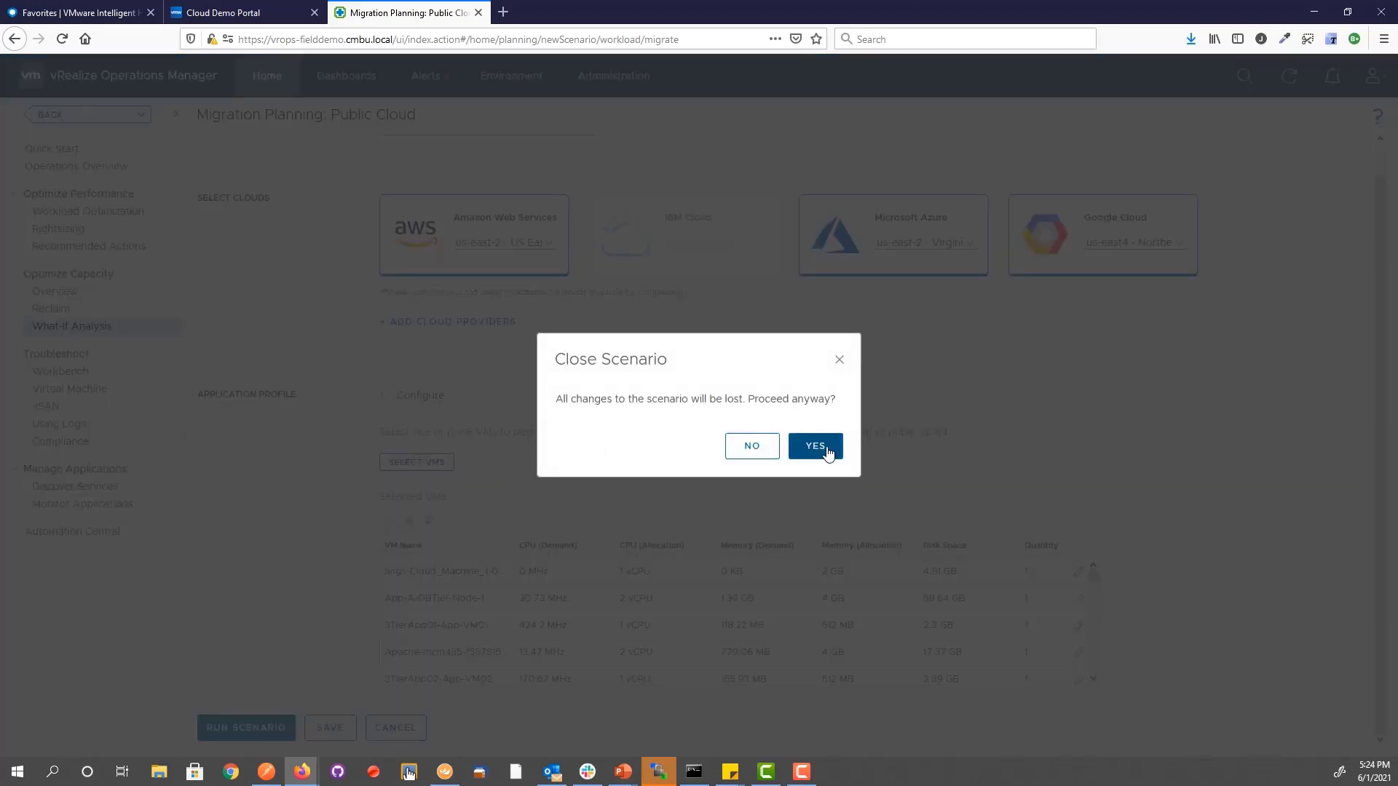
left_click(828, 452)
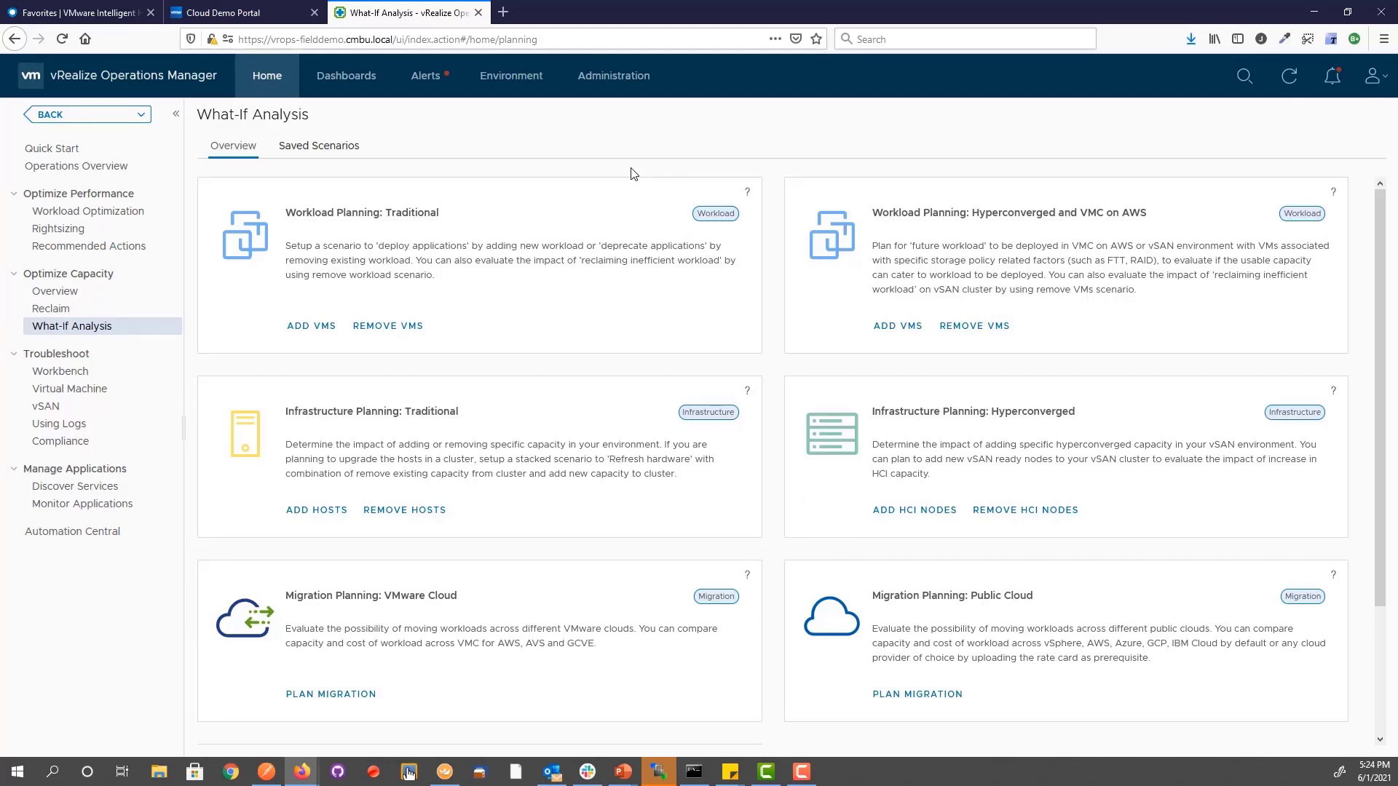
Look through the management packs in the Administration repository, from the native ones to the installed GCP pack.
left_click(609, 86)
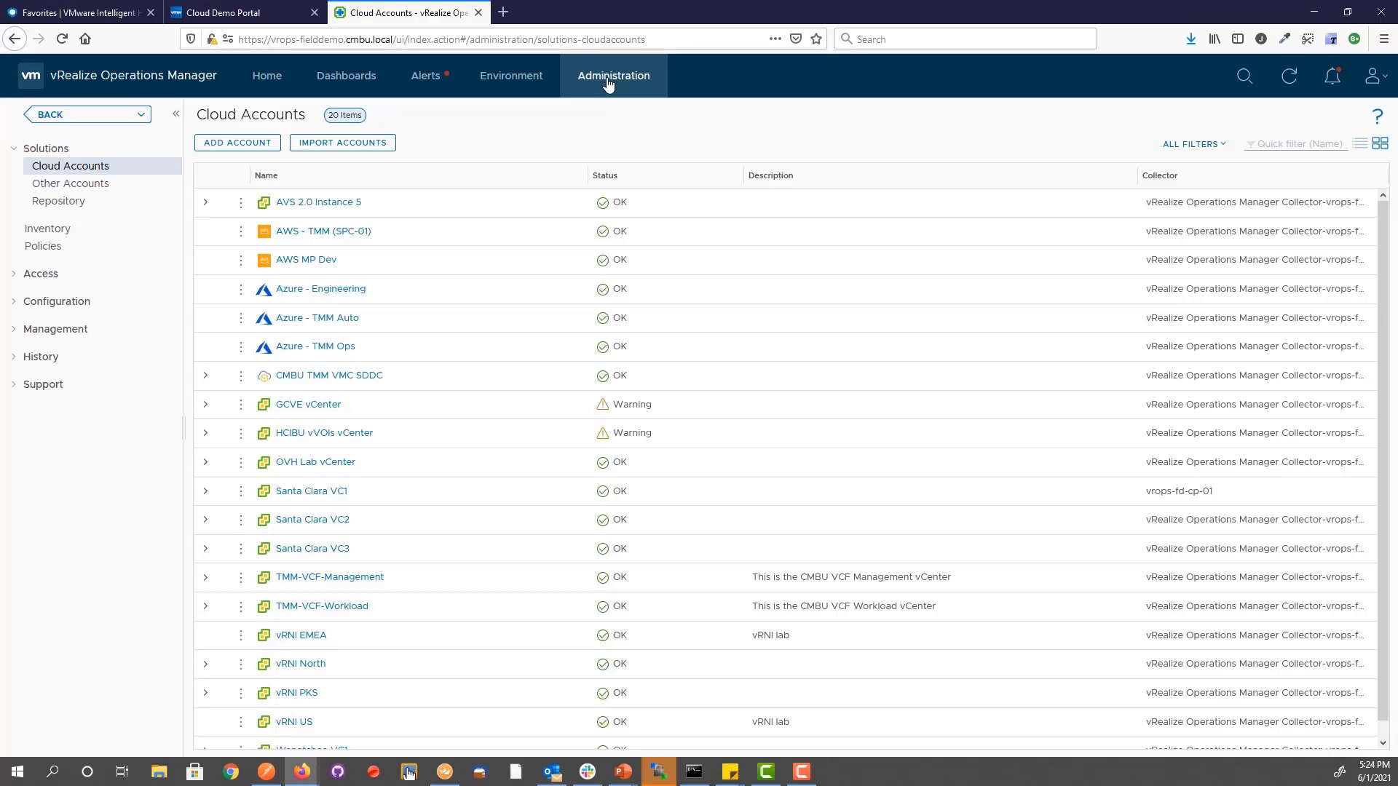
left_click(82, 206)
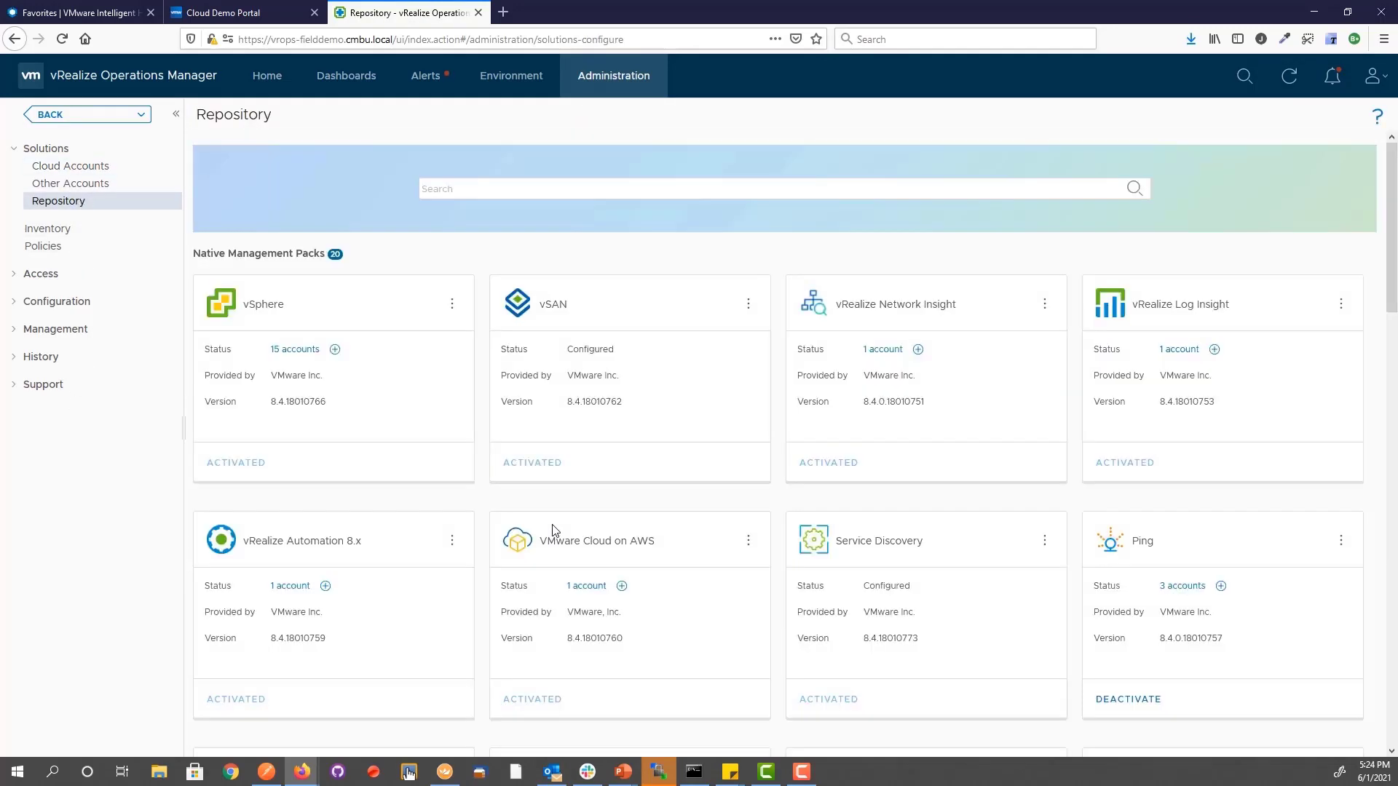
scroll(553, 532, "down", 5)
scroll(555, 529, "down", 2)
scroll(555, 529, "up", 1)
scroll(555, 529, "down", 6)
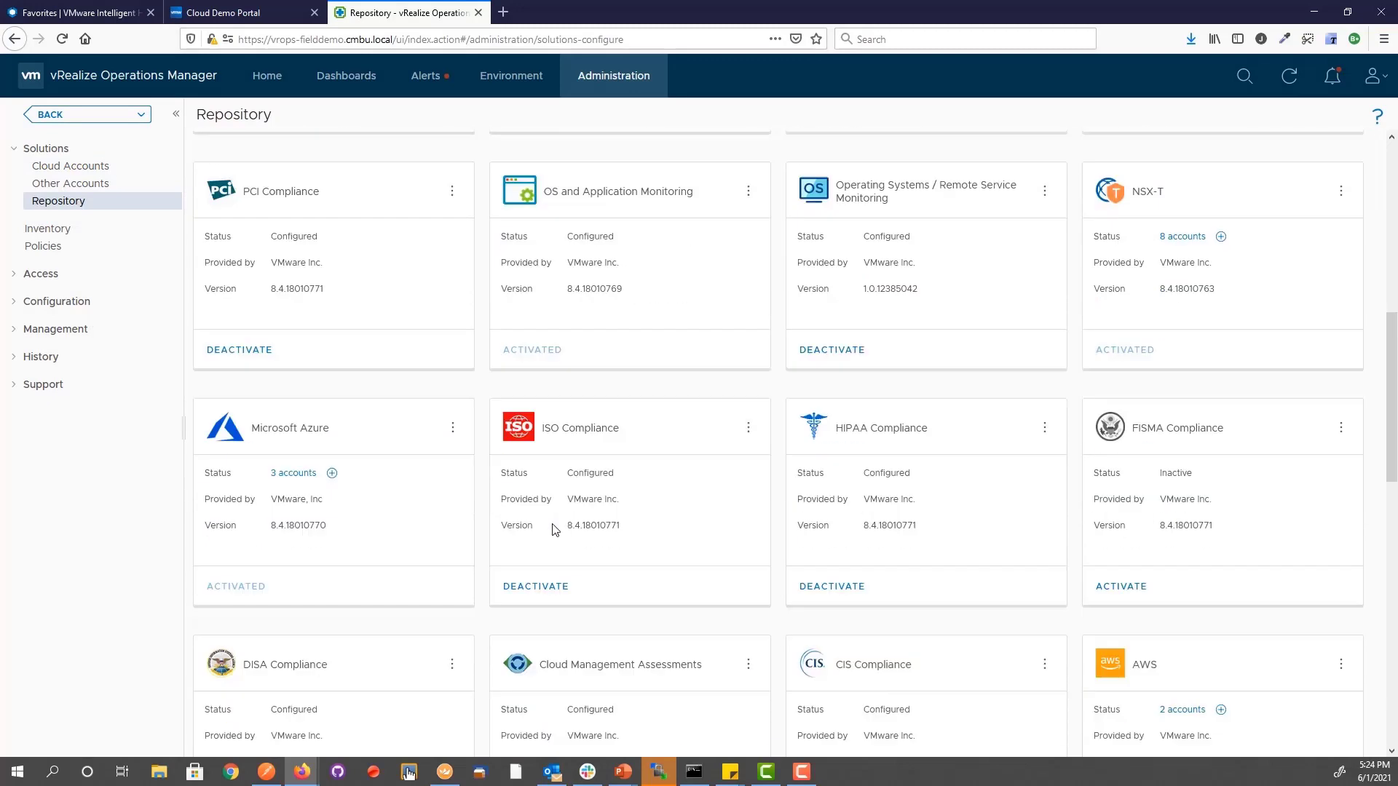
scroll(555, 529, "down", 6)
scroll(554, 529, "down", 2)
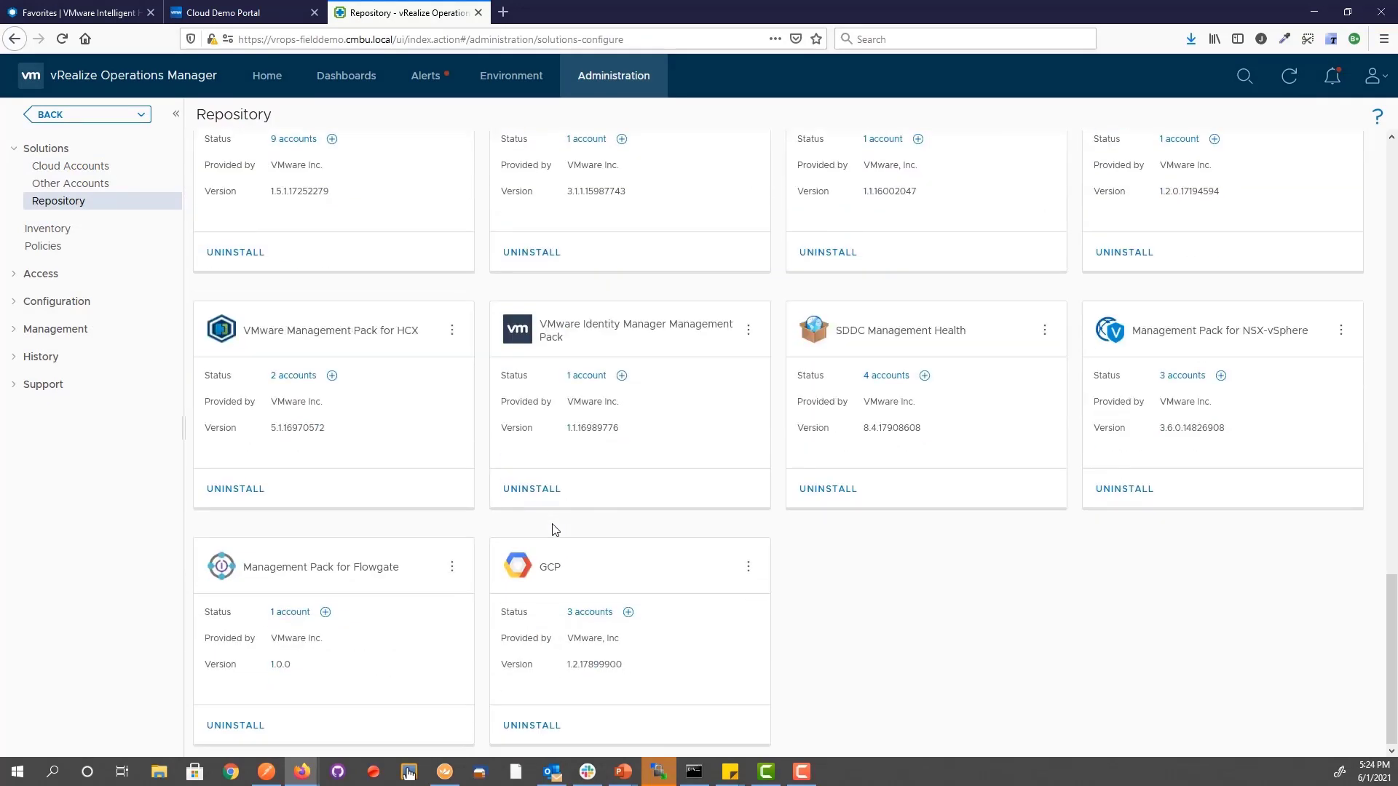
scroll(553, 529, "up", 1)
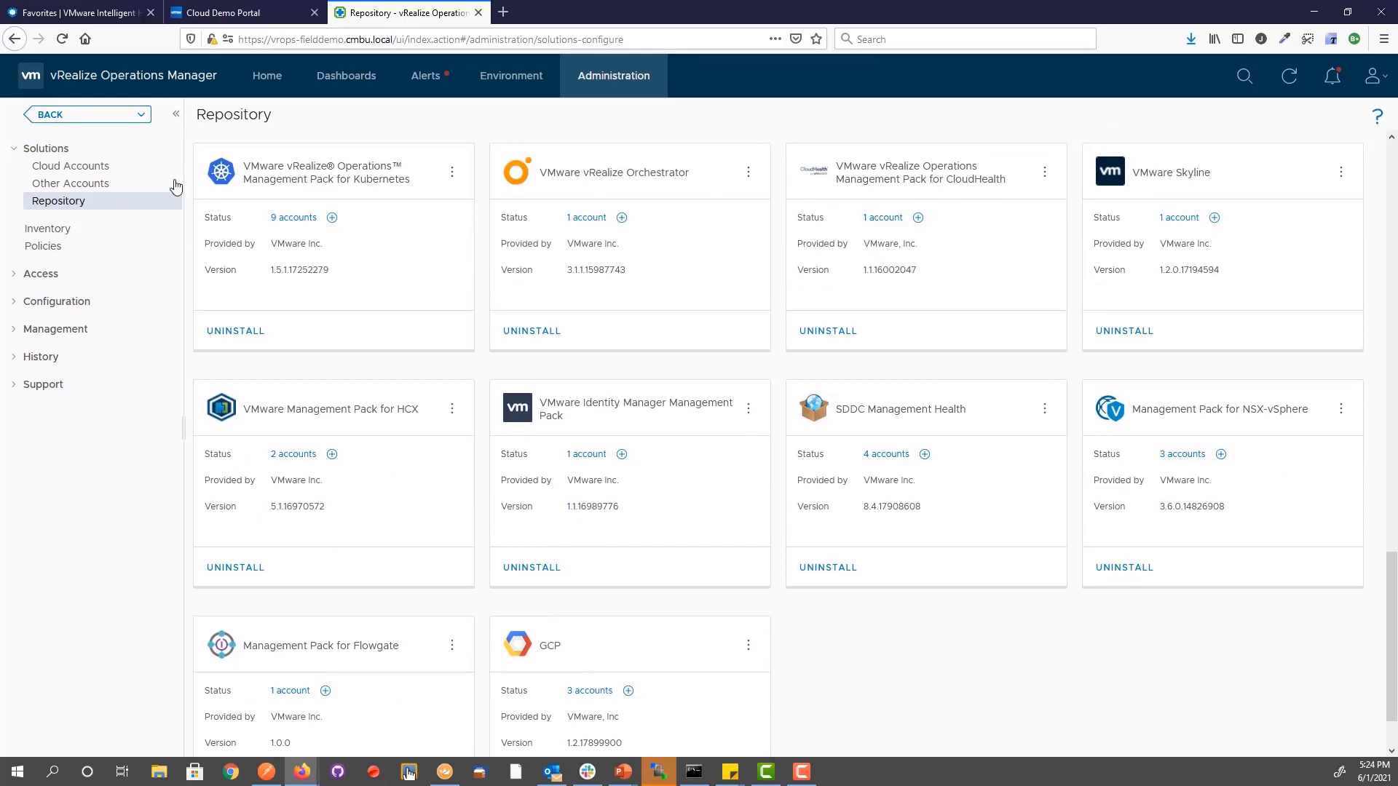
Examine the new CloudHealth Adapter account form and its credential fields under Other Accounts, and leave without adding anything.
left_click(121, 191)
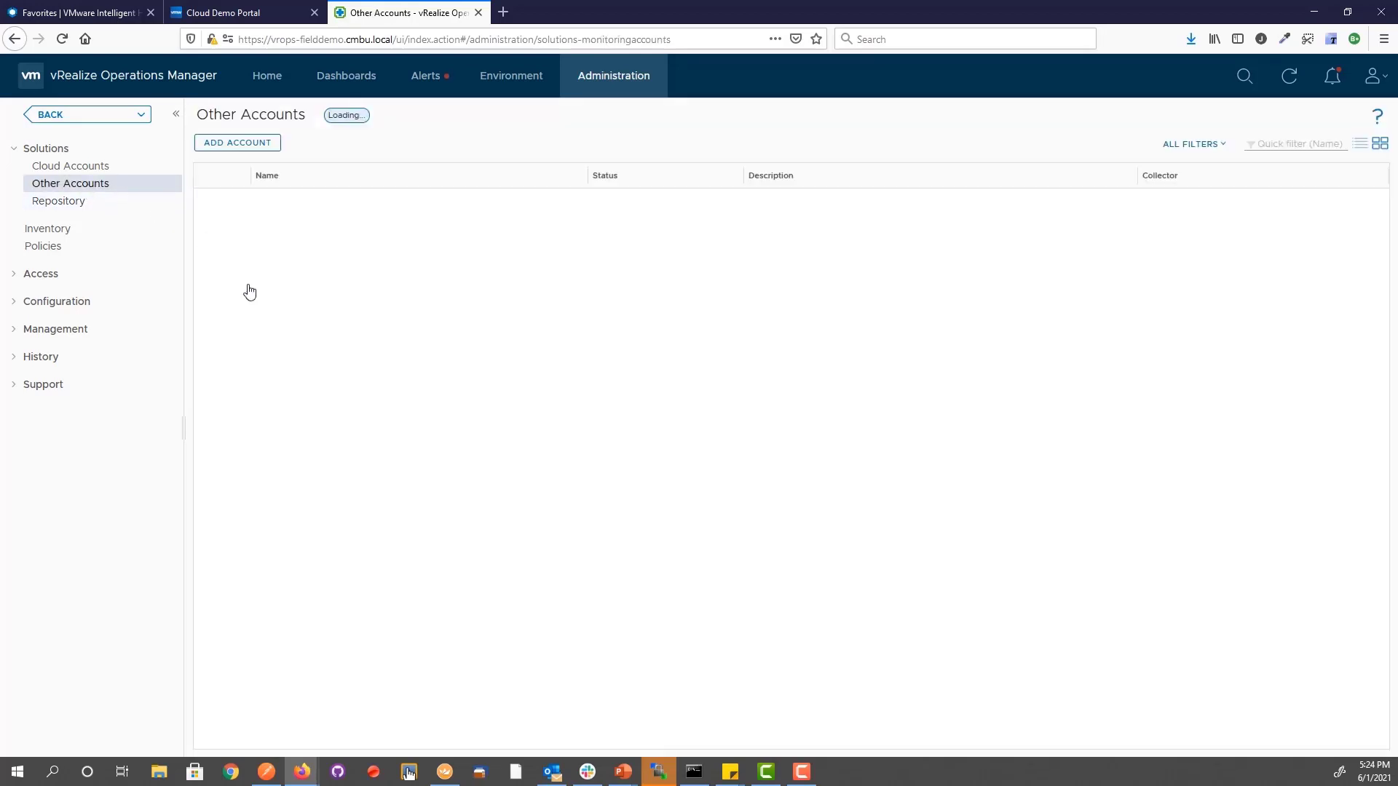
left_click(247, 144)
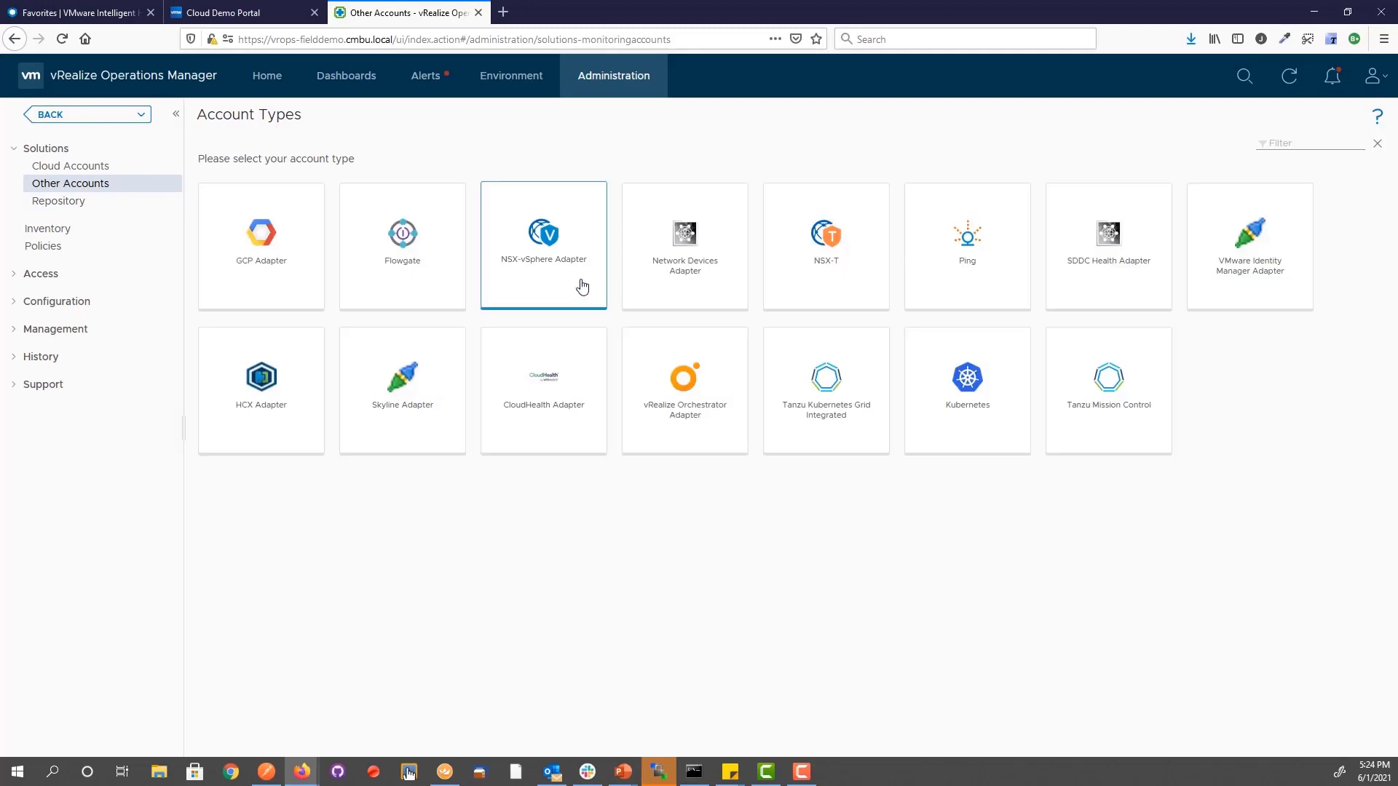
left_click(557, 421)
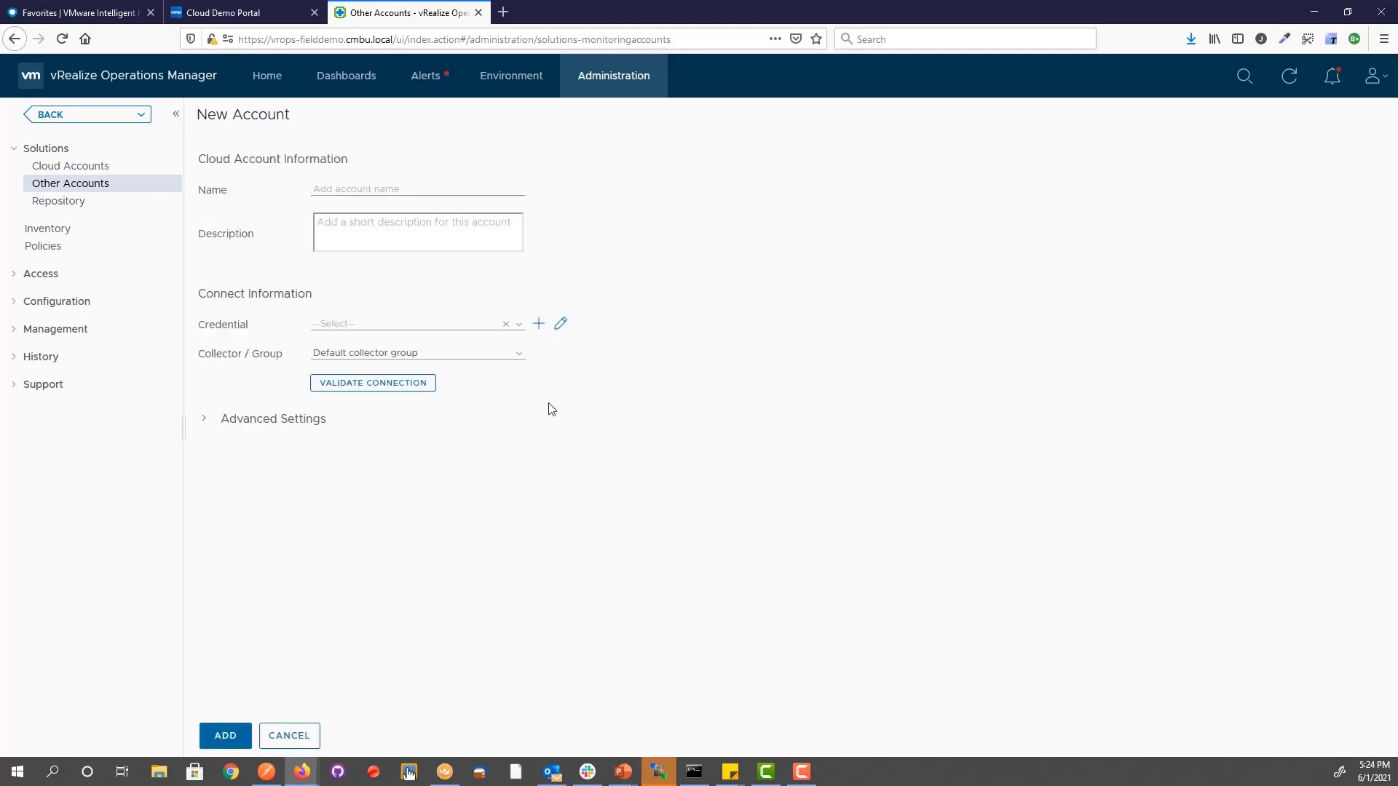
left_click(538, 324)
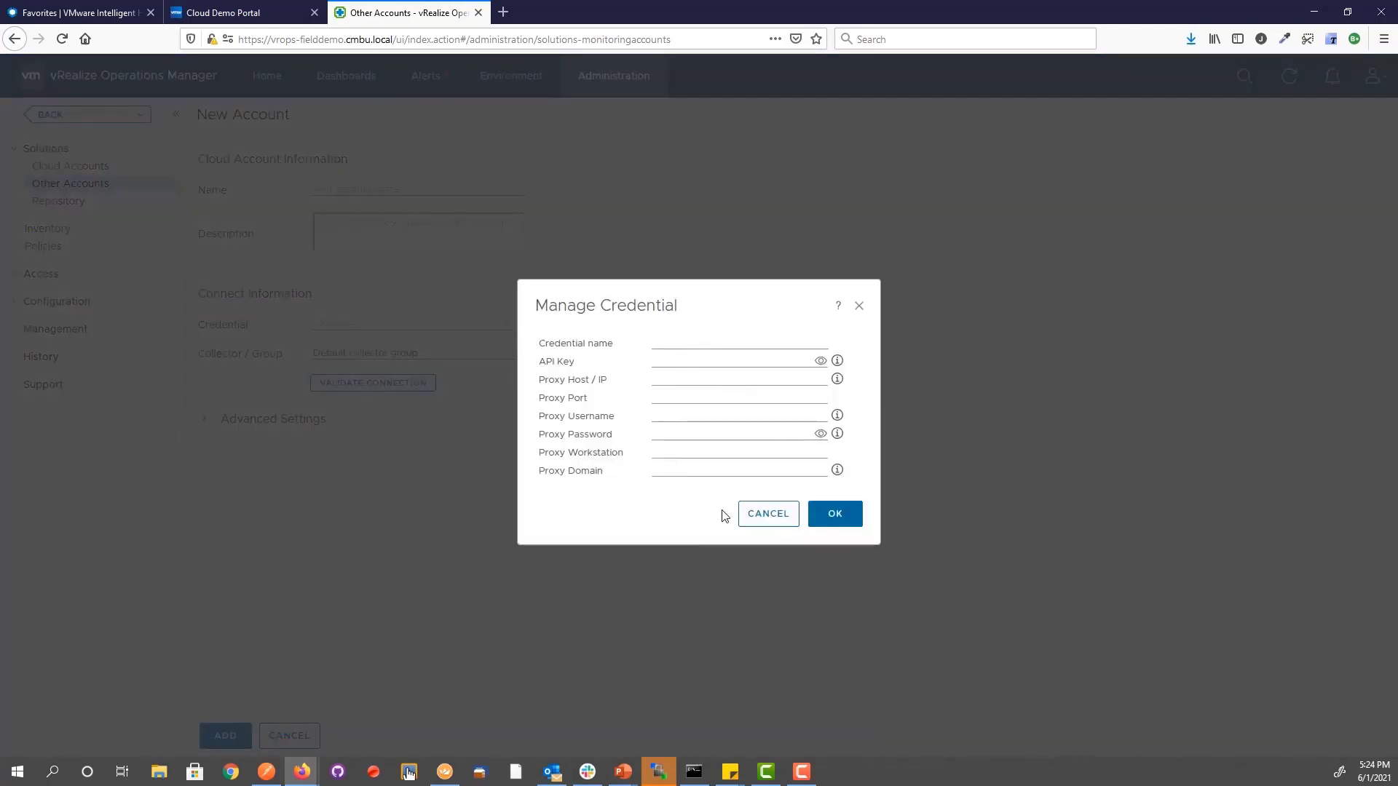
left_click(765, 512)
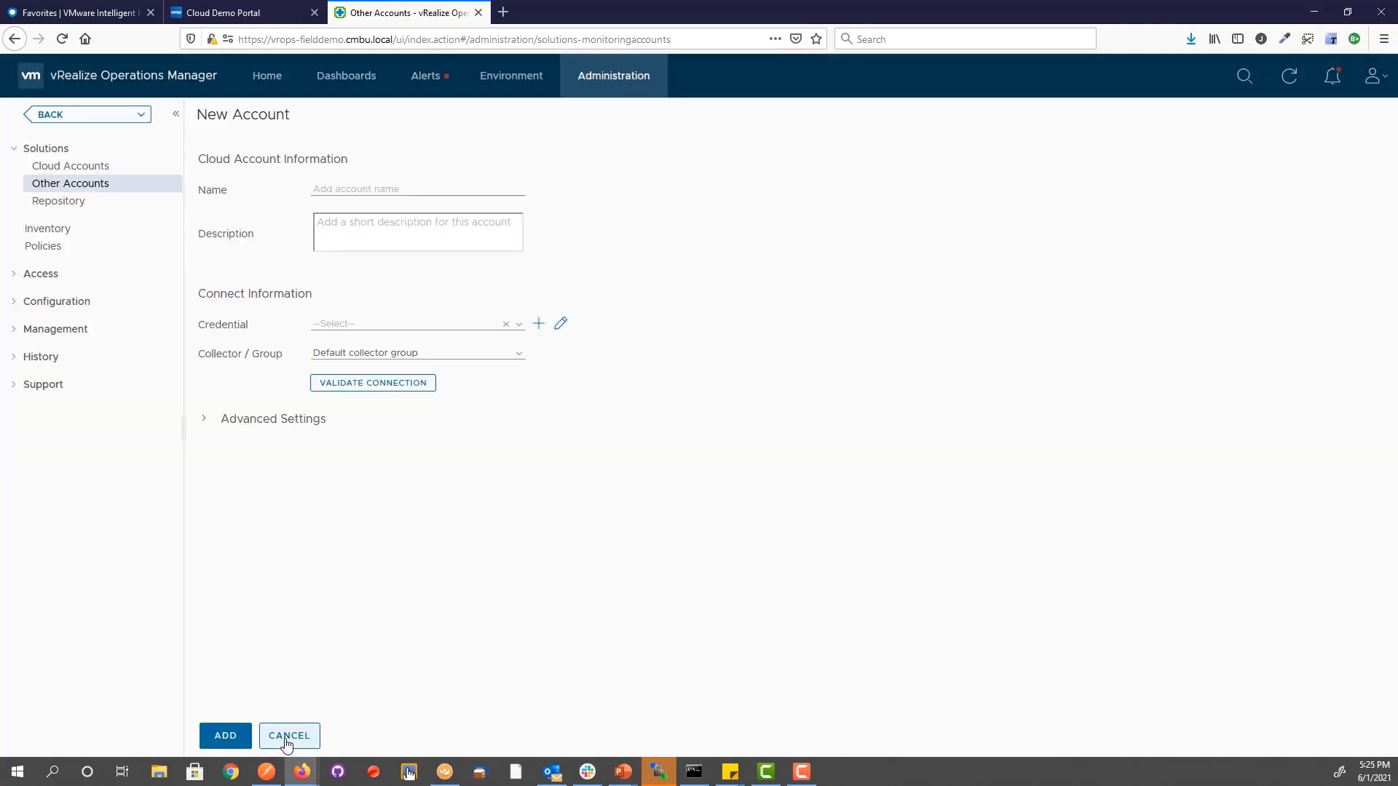
left_click(287, 735)
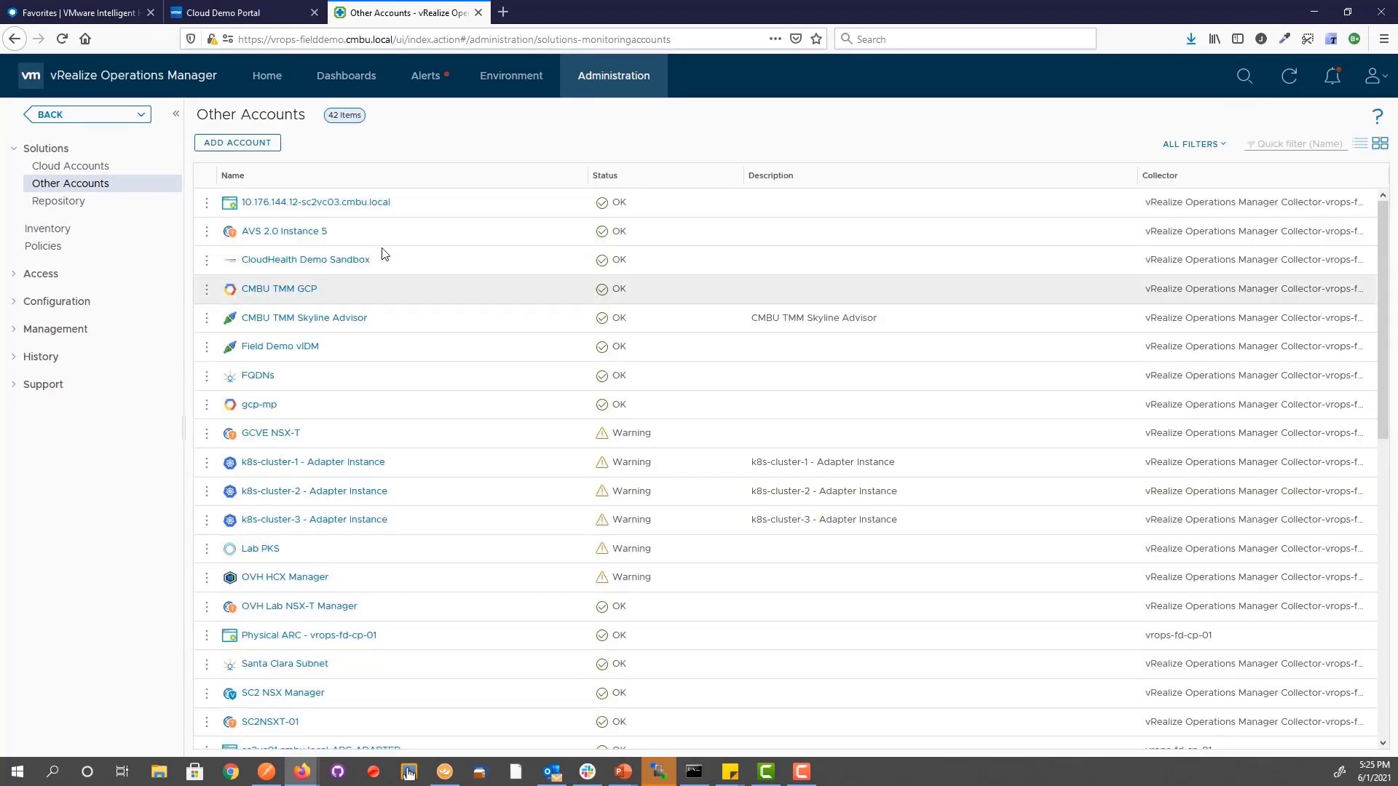
Show the AWS Cost Overview dashboard and look over the CloudHealth group of cost dashboards.
left_click(354, 75)
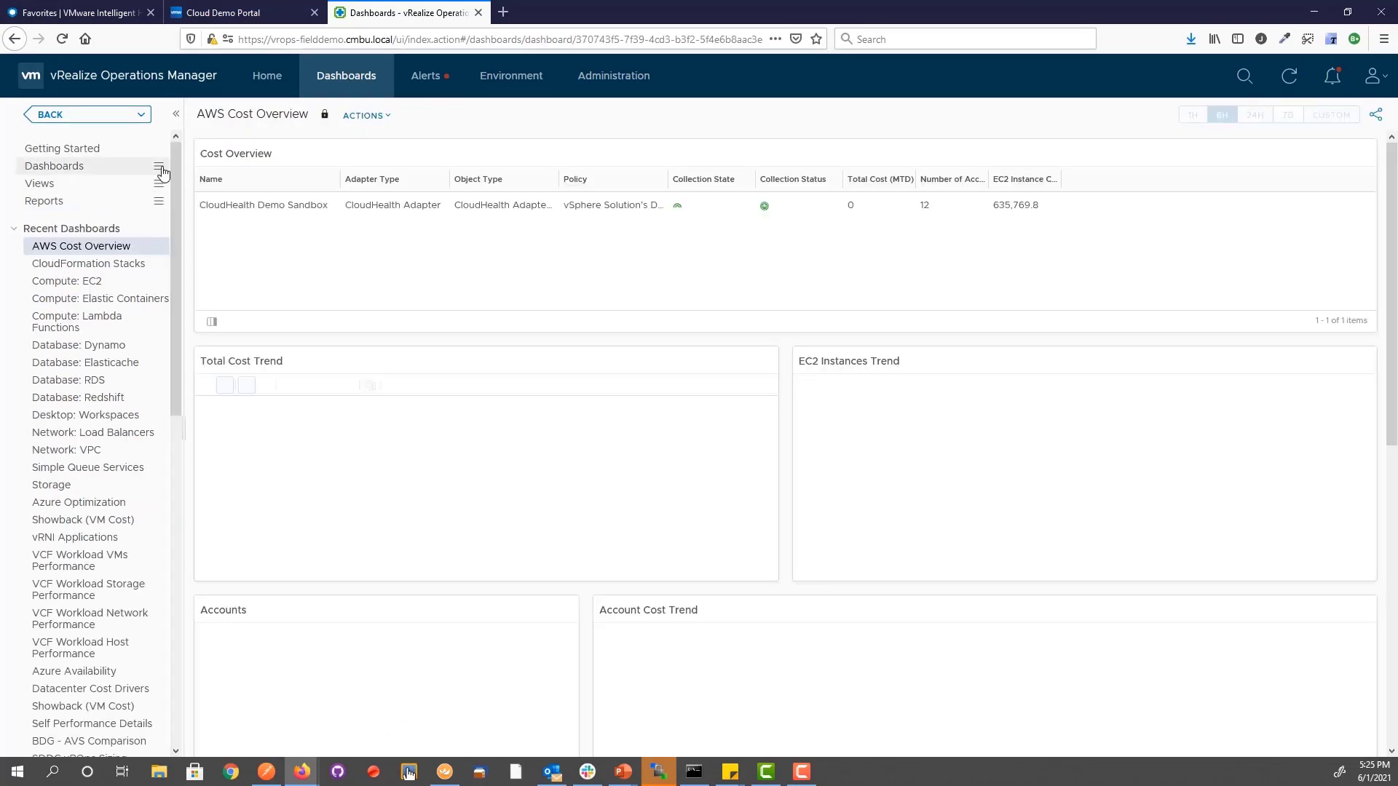
left_click(161, 169)
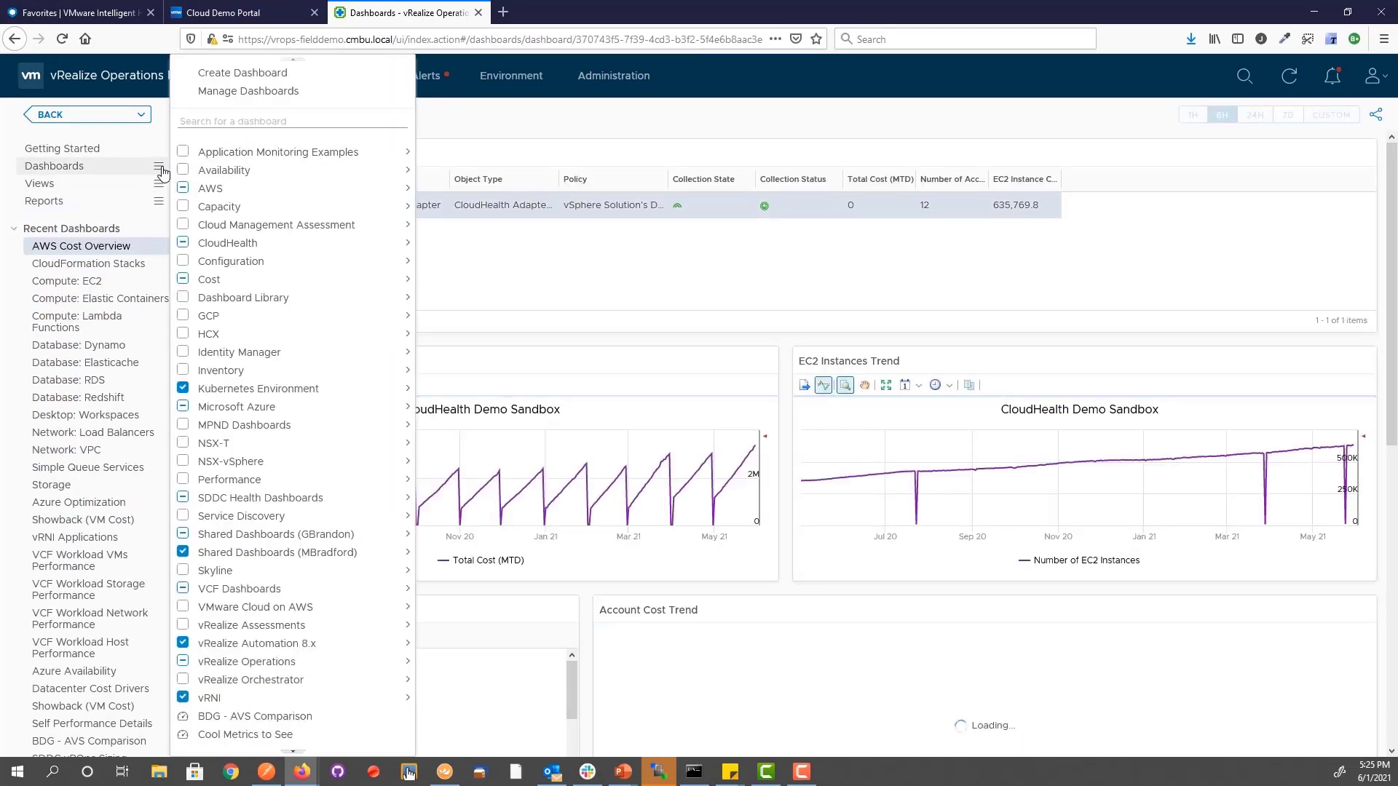
mouse_move(293, 230)
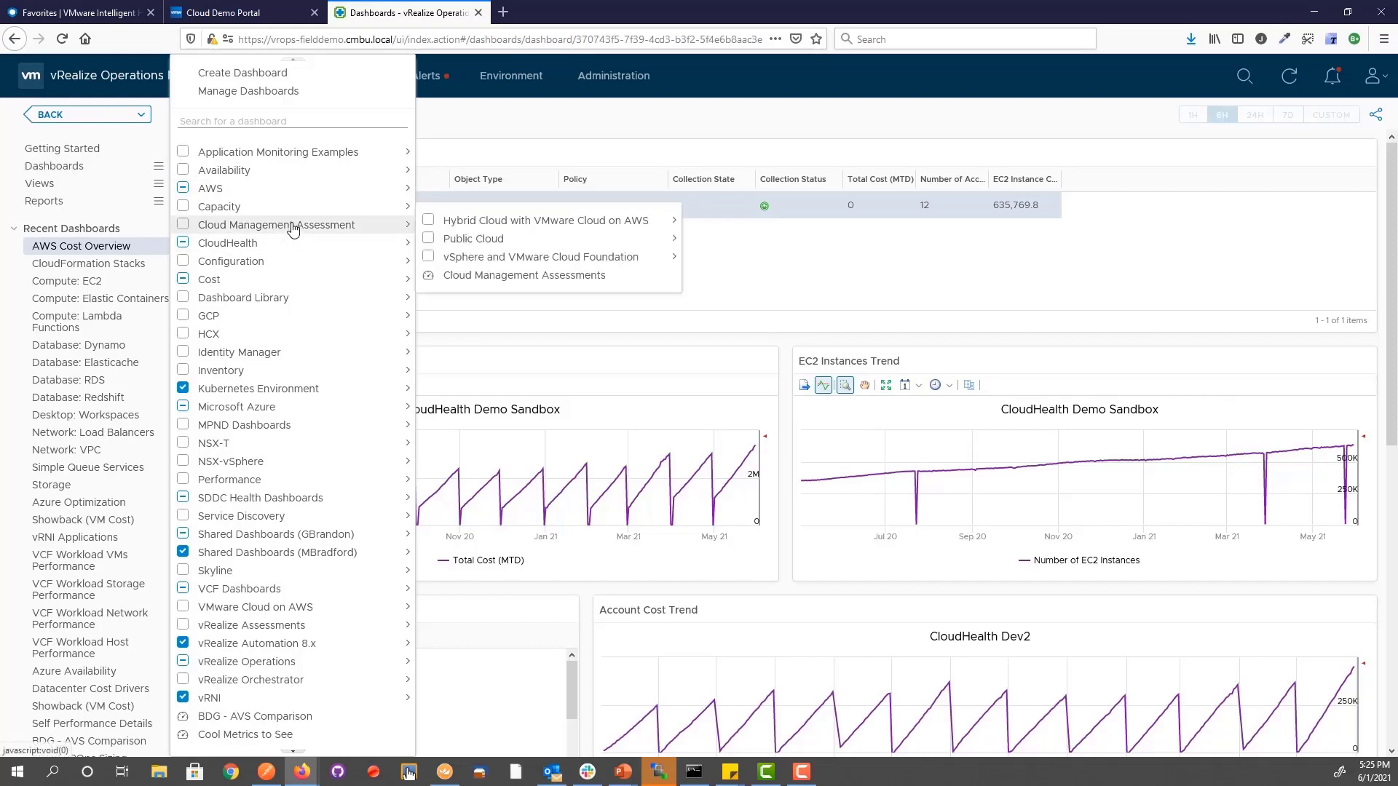
mouse_move(275, 247)
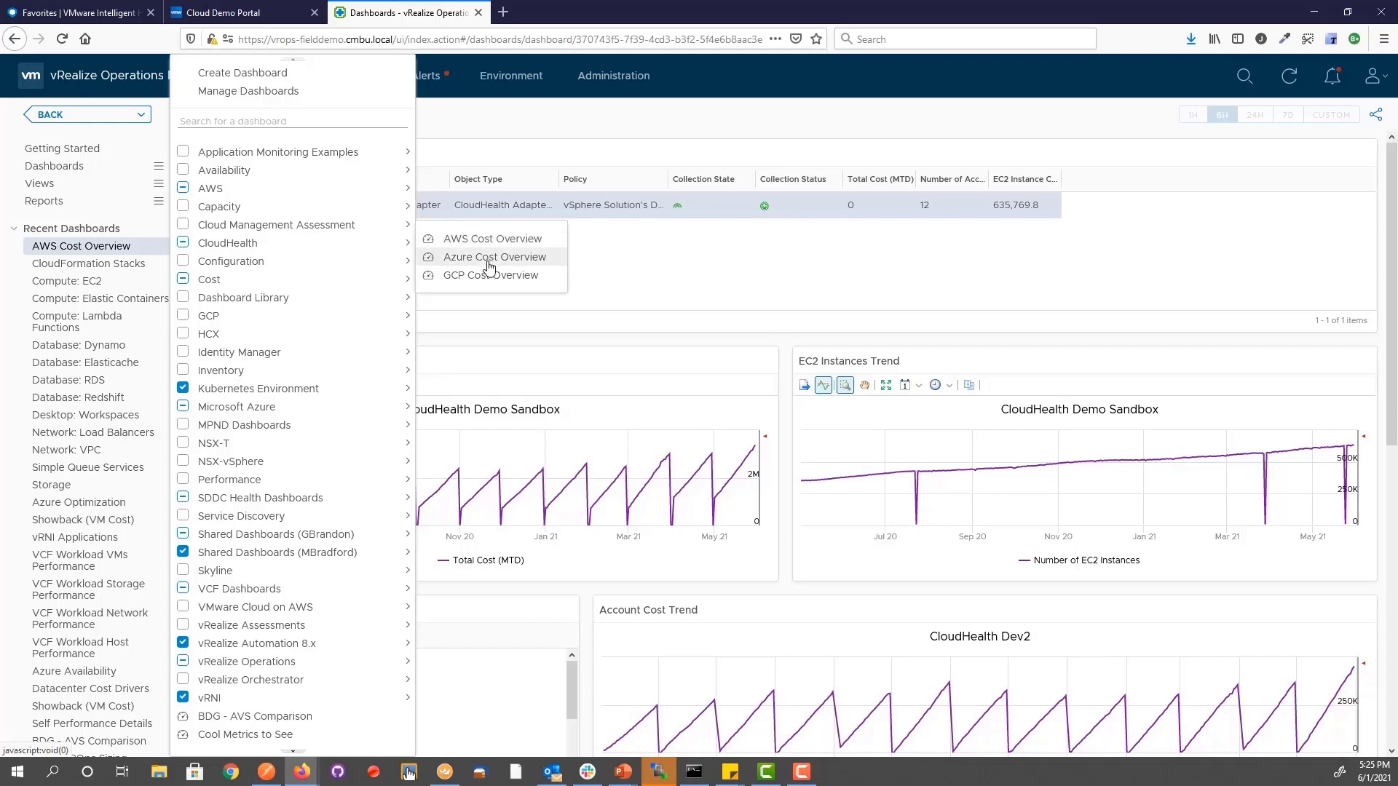
left_click(595, 279)
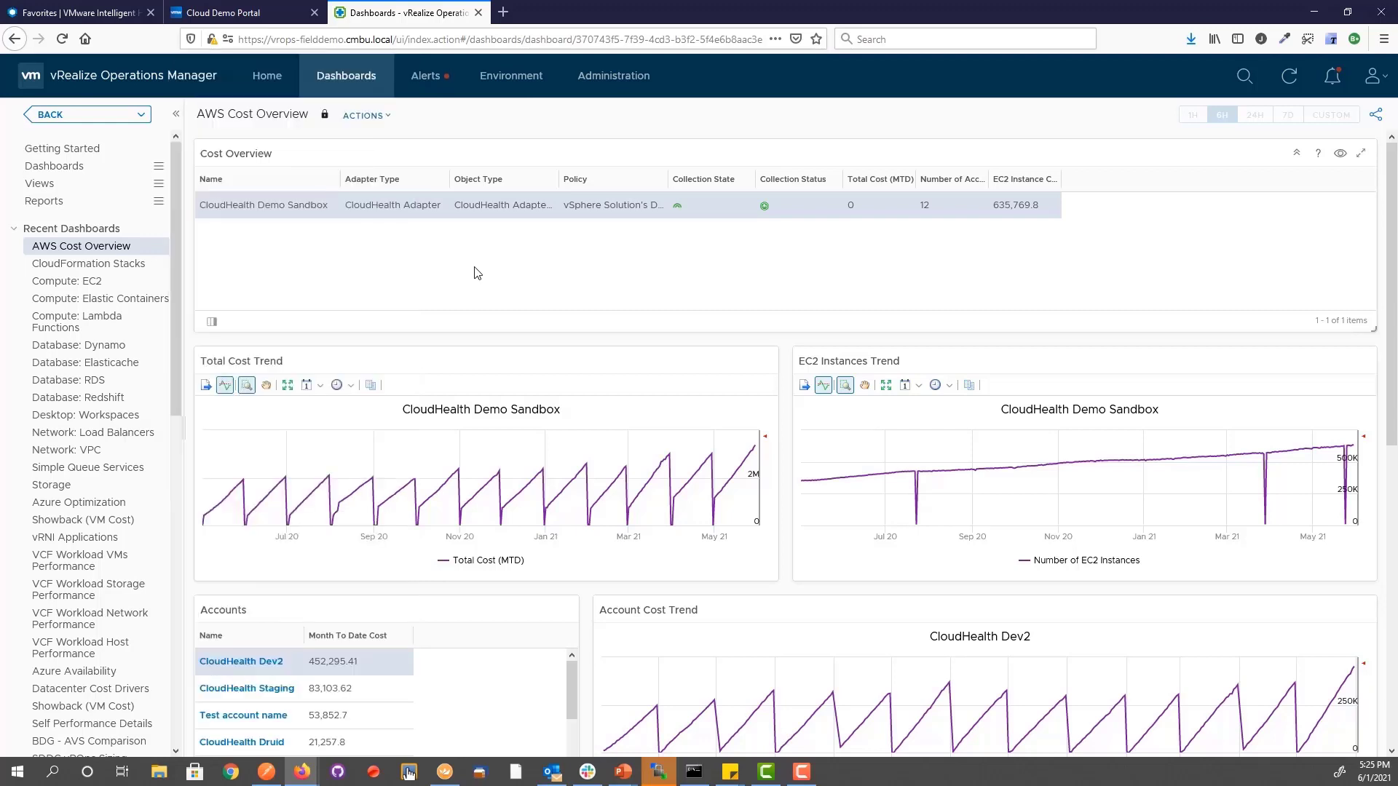